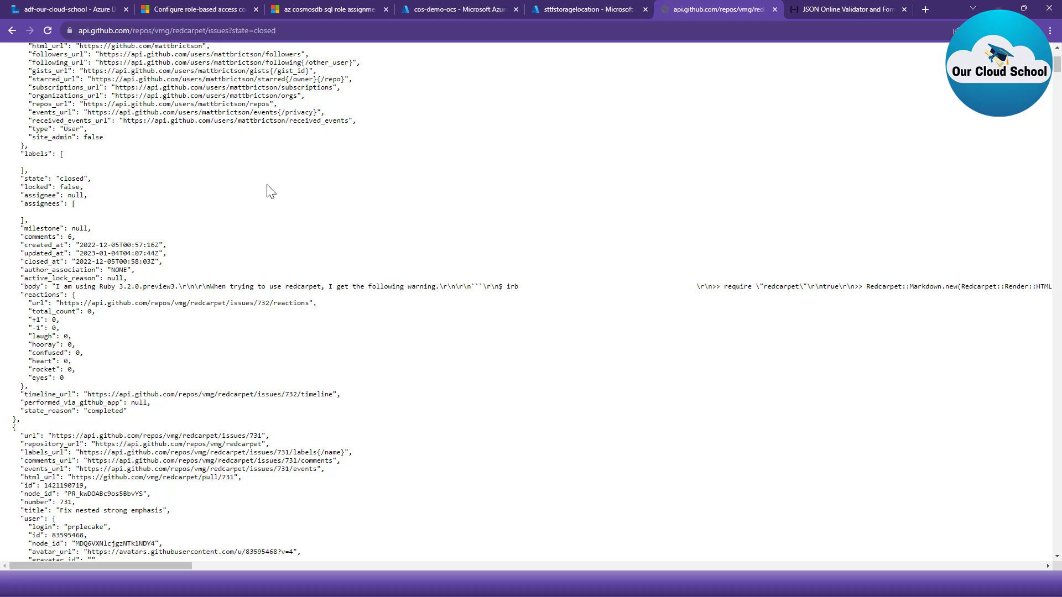
- Examine the GitHub API response for the closed redcarpet issues, including its request URL and the structure of each issue object
scroll(327, 221, "up", 3)
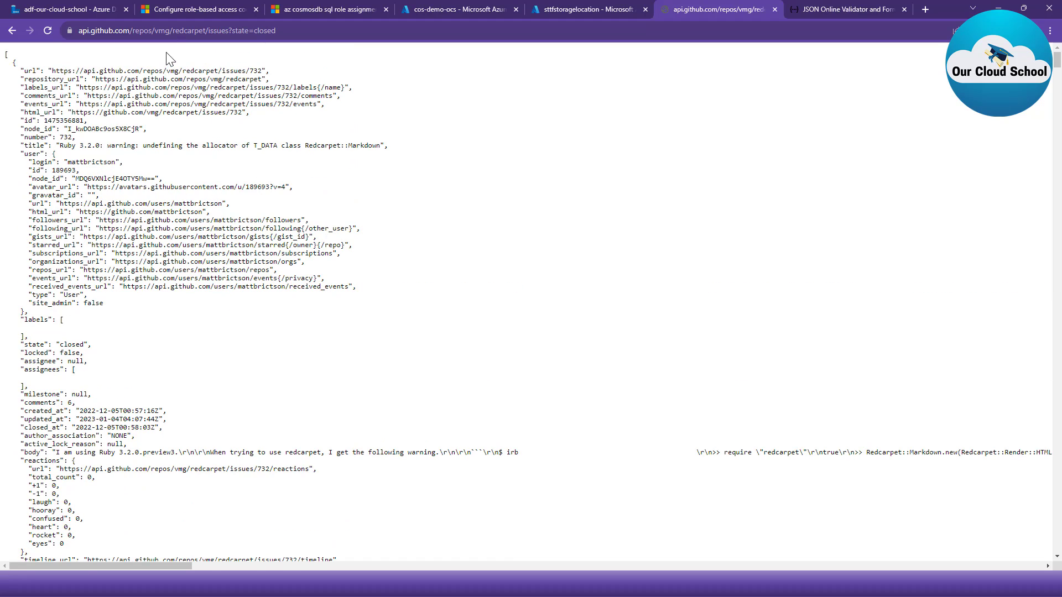
left_click(293, 30)
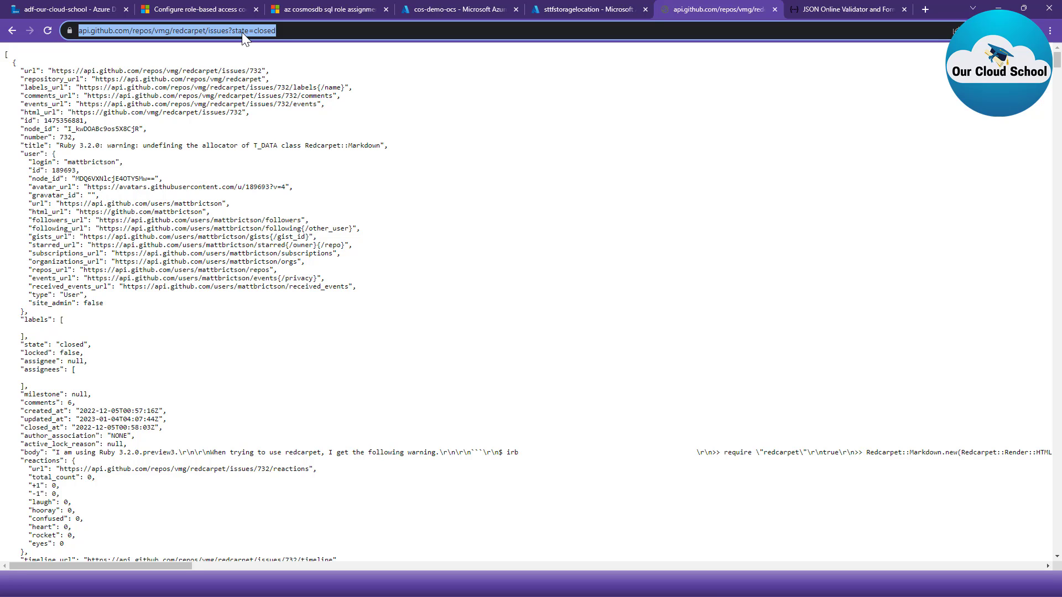
double_click(144, 30)
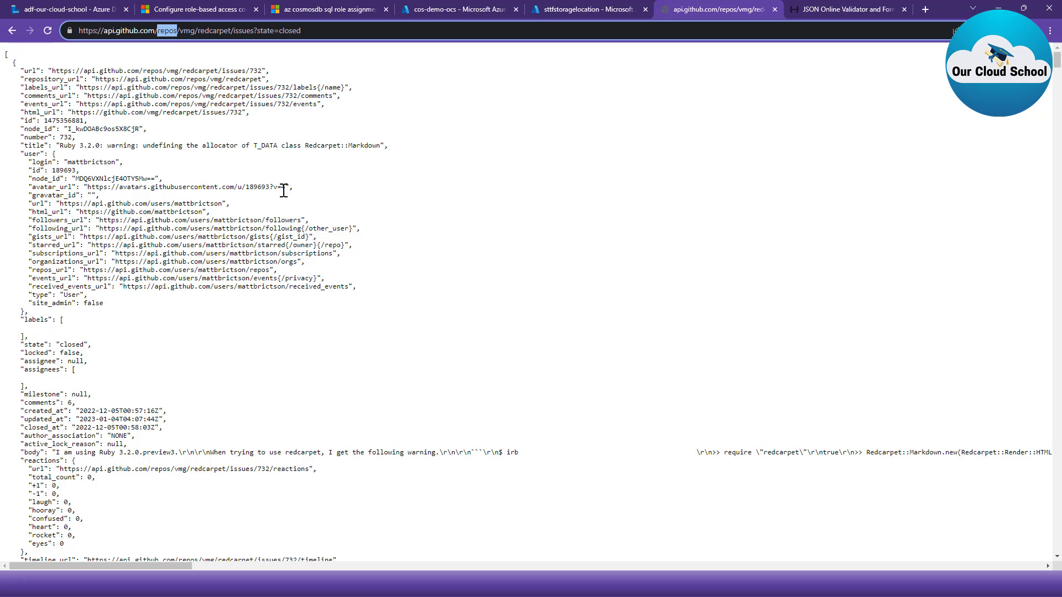
left_click_drag(12, 61, 34, 264)
scroll(99, 279, "down", 5)
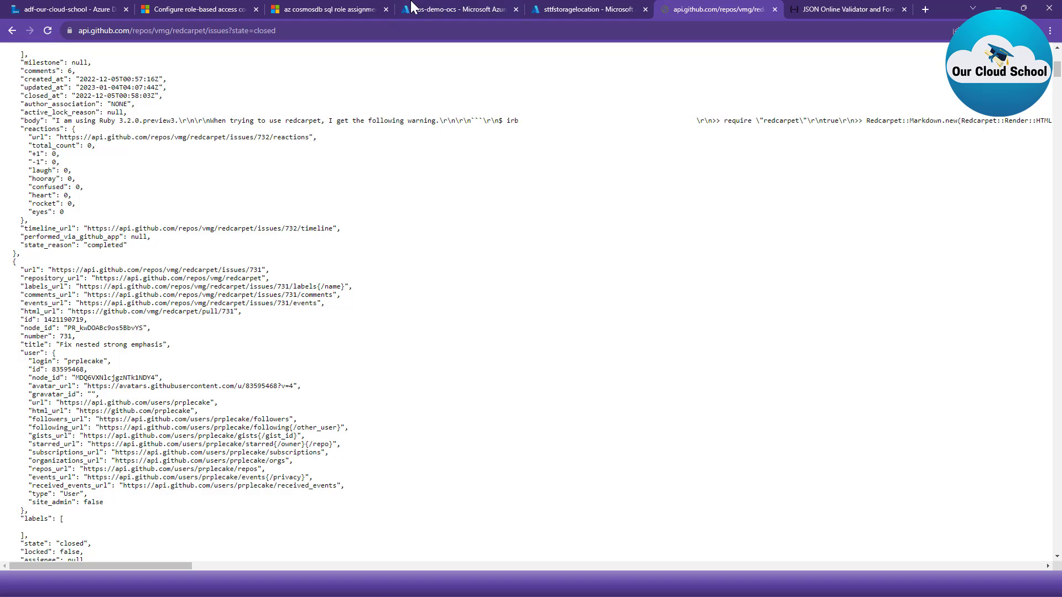
- Switch to the cos-demo-ocs Data Explorer, collapse the notebooks section and enlarge the results area of the SELECT * FROM c query
left_click(464, 8)
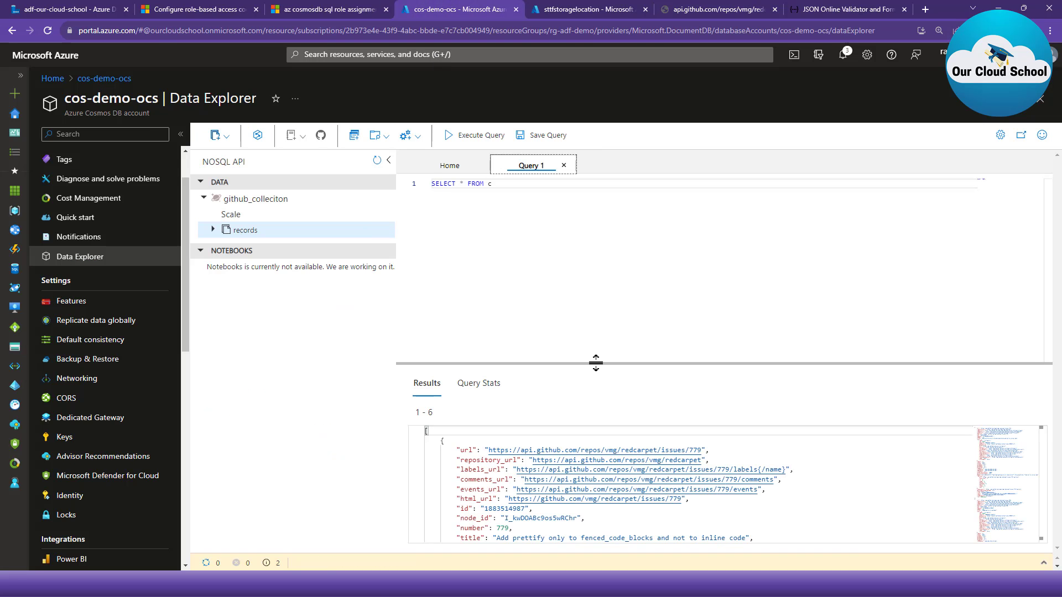
left_click_drag(597, 363, 603, 270)
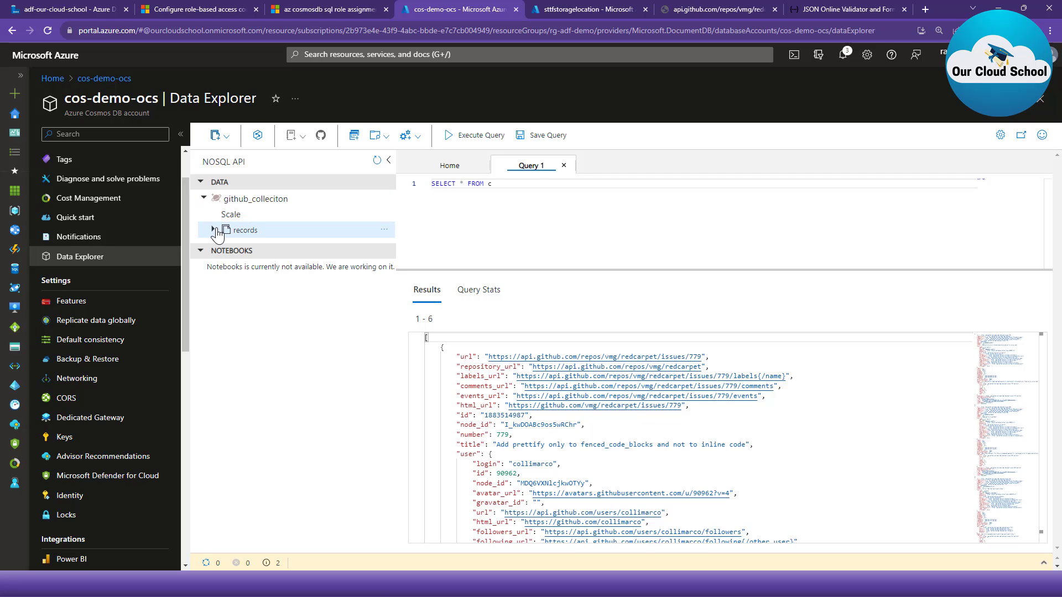
left_click(201, 252)
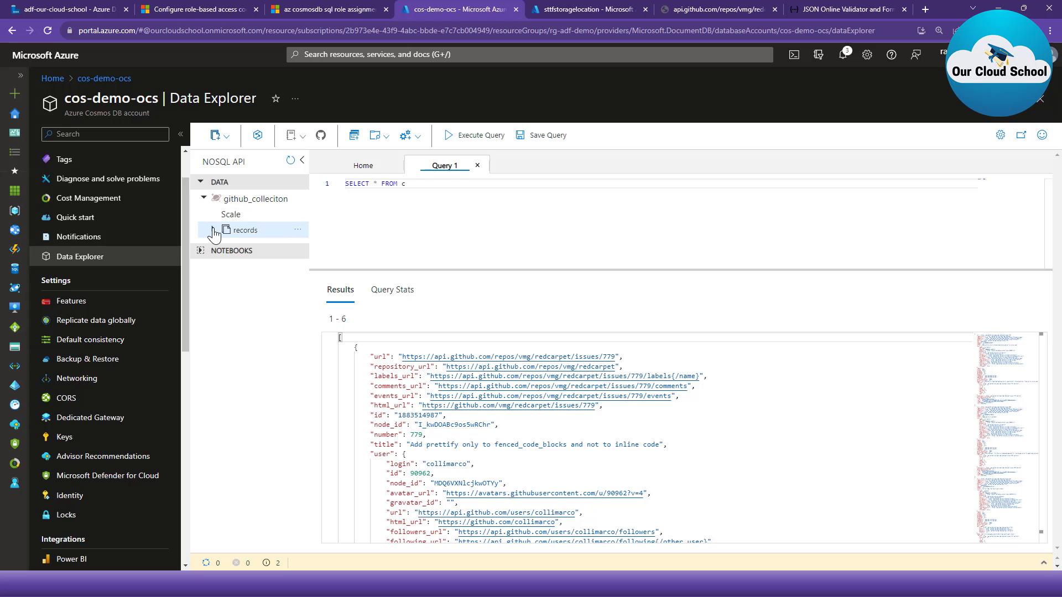
left_click_drag(524, 184, 240, 168)
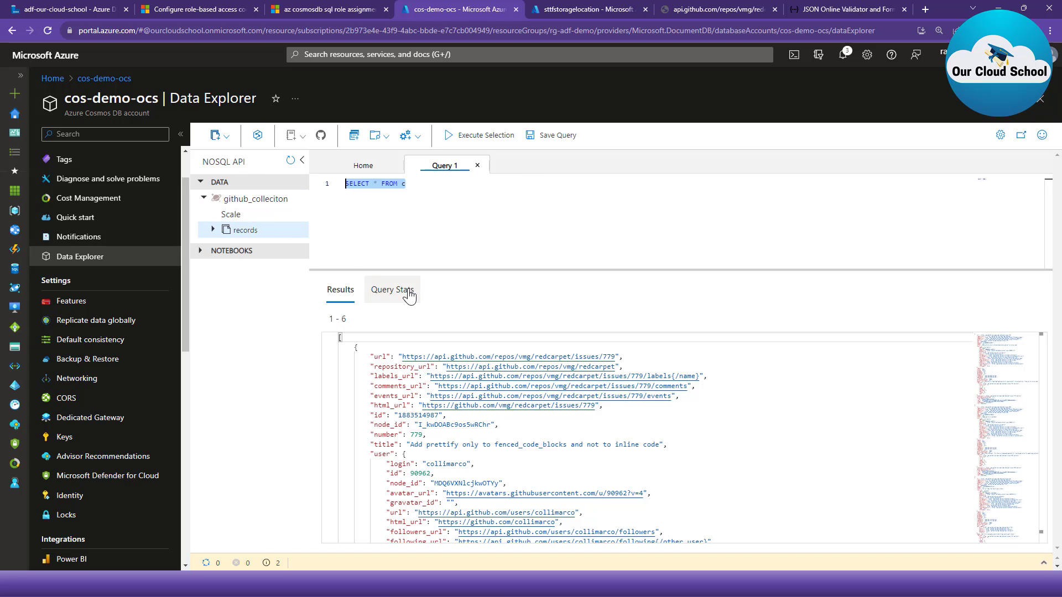
left_click_drag(520, 271, 520, 236)
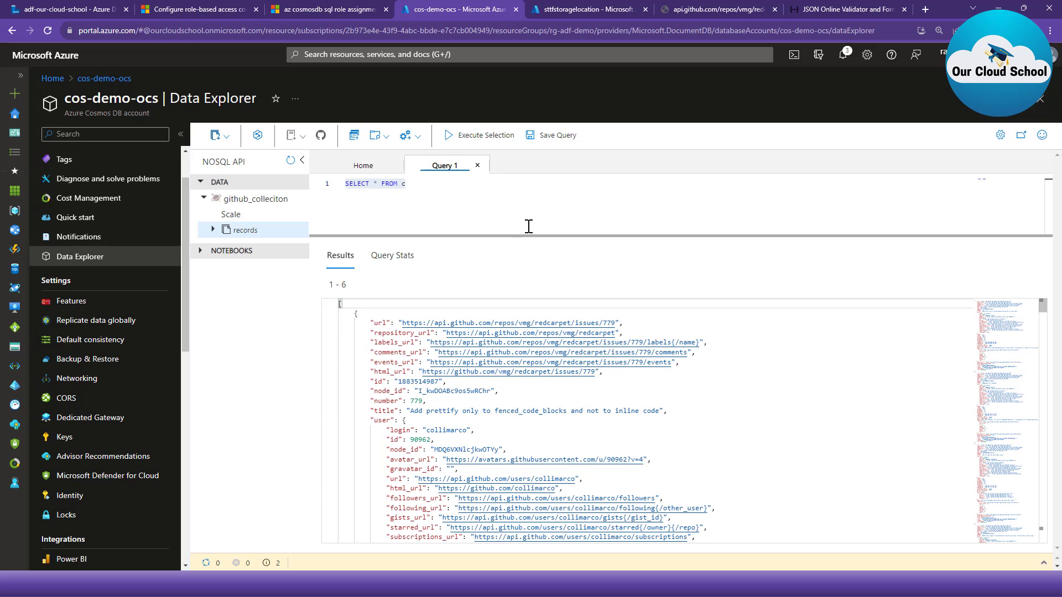
- Look through the issue documents returned from the records container and compare their structure with the GitHub API response
left_click(522, 402)
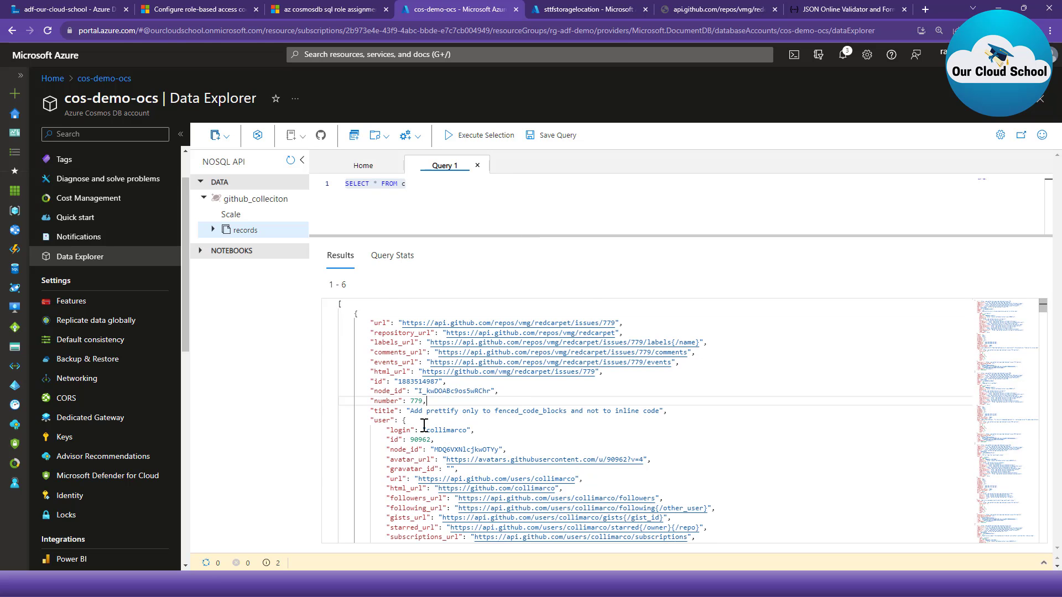
scroll(437, 409, "down", 10)
scroll(442, 430, "up", 10)
scroll(464, 422, "down", 7)
scroll(449, 429, "up", 2)
scroll(449, 429, "up", 5)
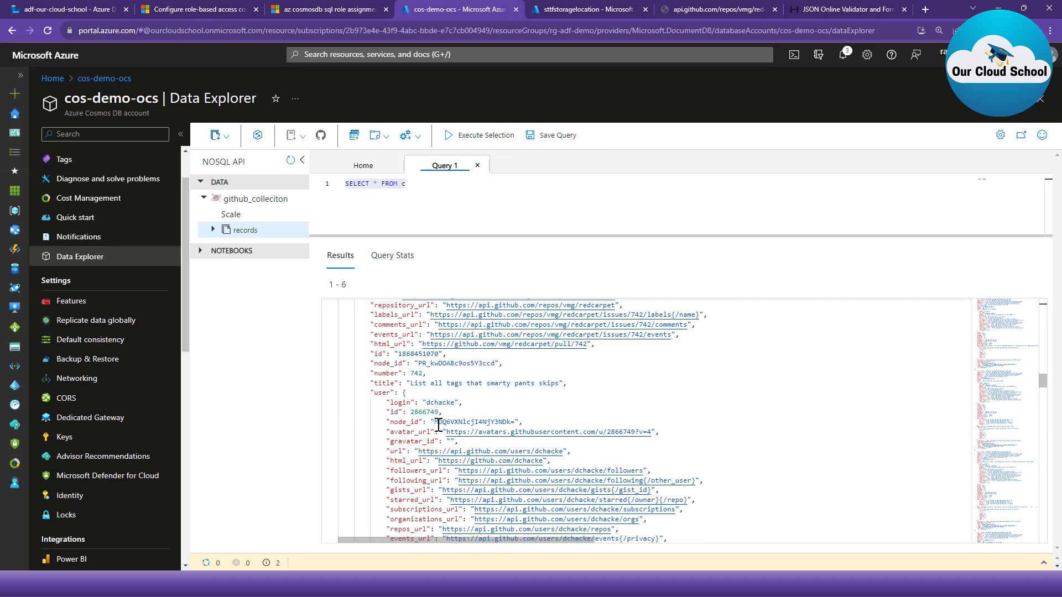
left_click(720, 10)
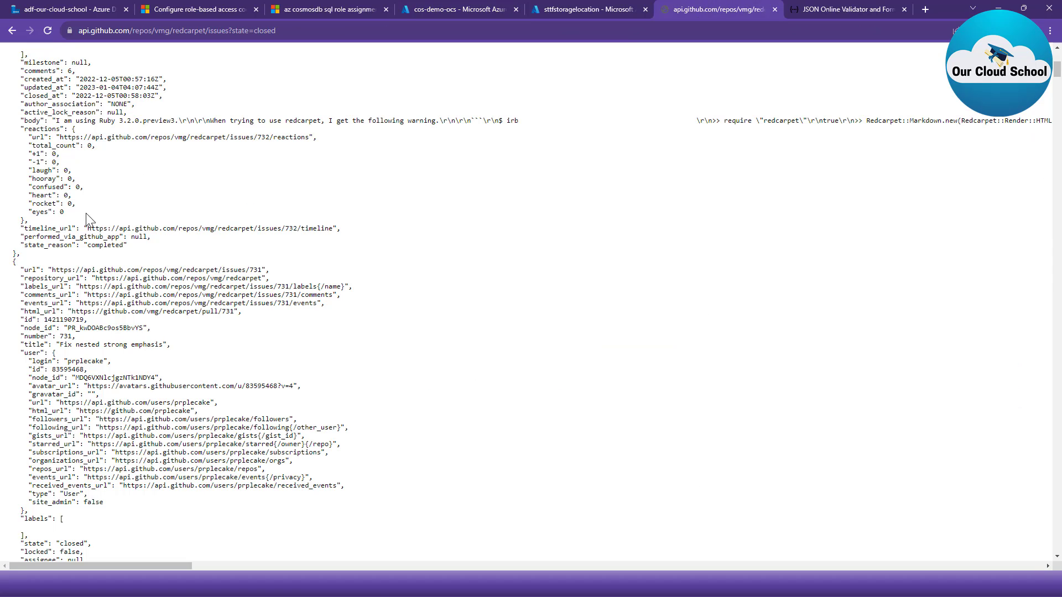
left_click(458, 9)
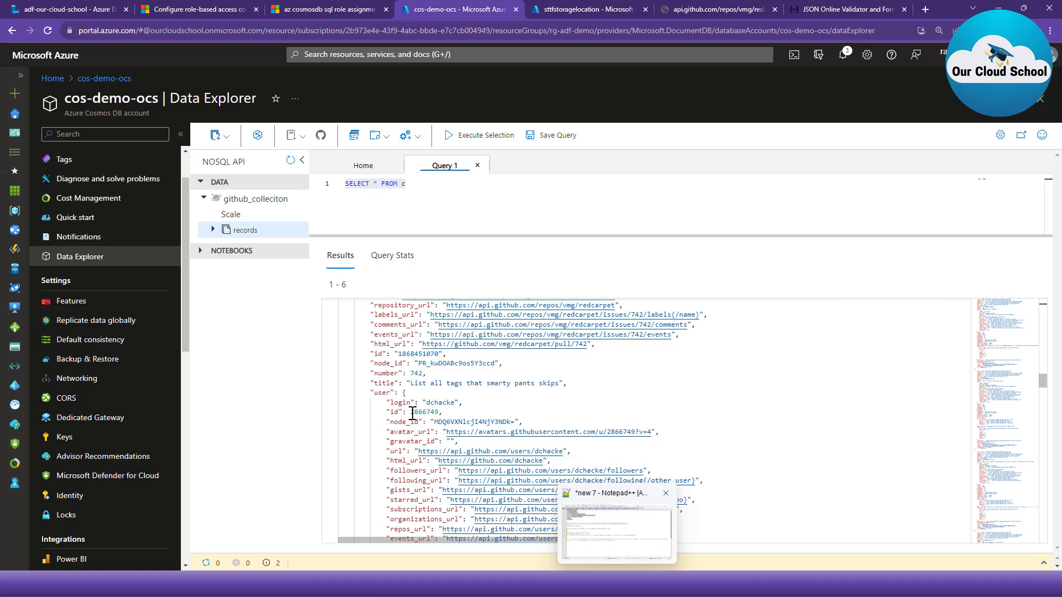
scroll(514, 387, "up", 10)
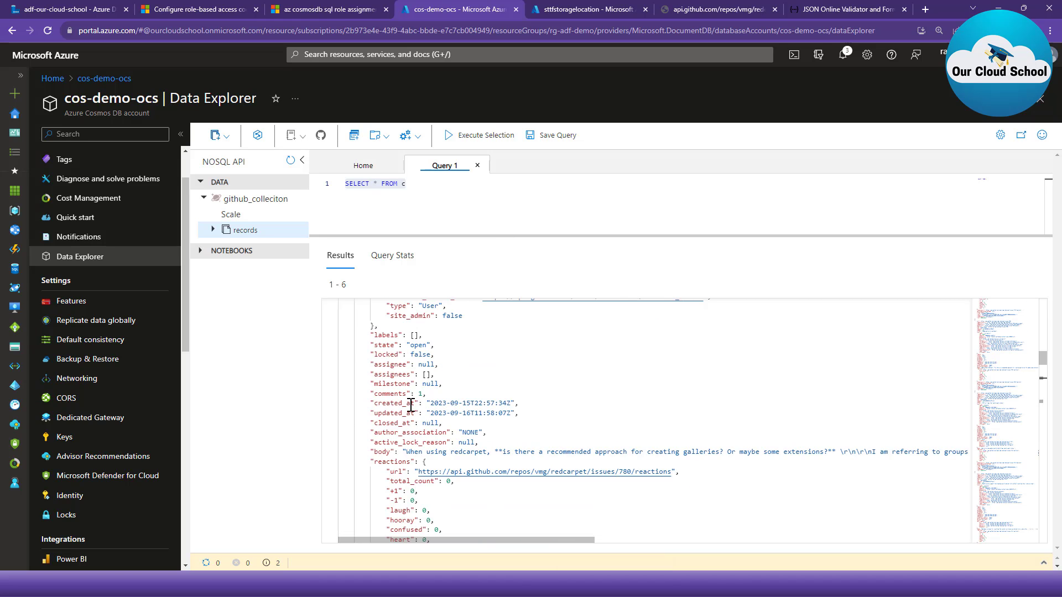
scroll(432, 414, "up", 5)
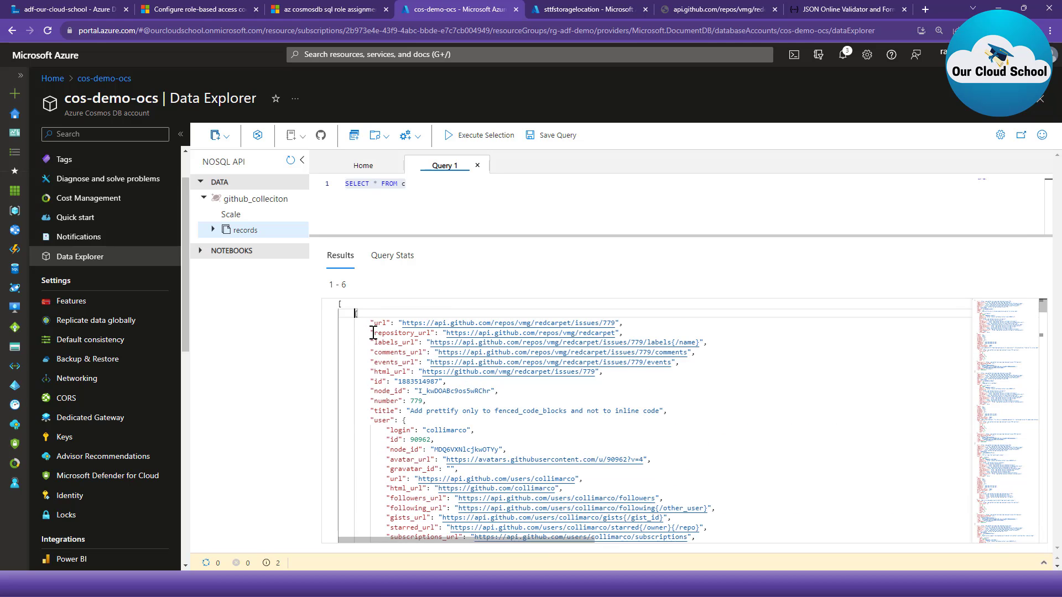
scroll(438, 415, "down", 2)
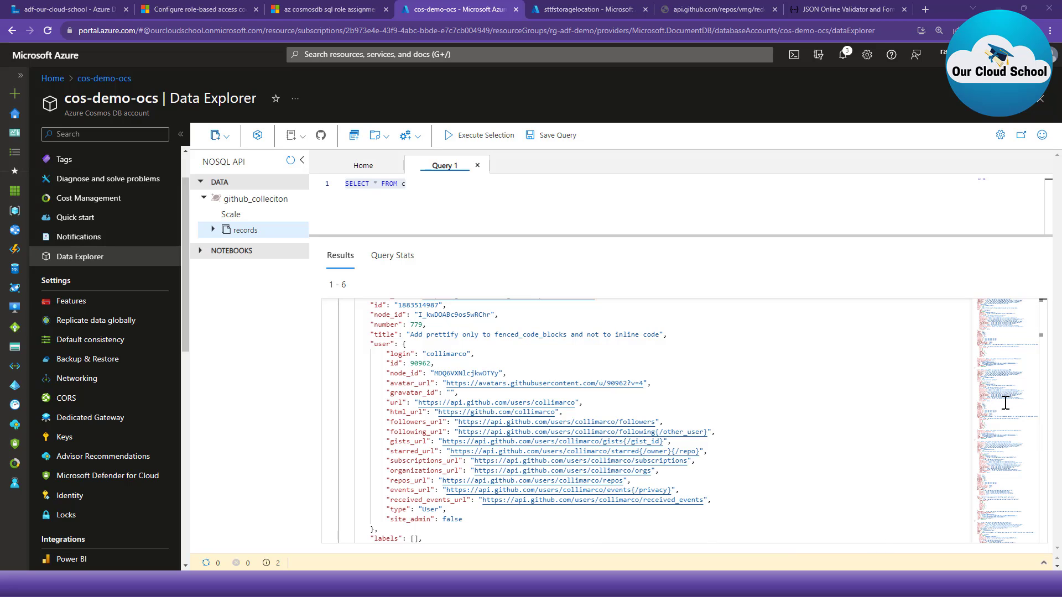
- Replace the query with a SELECT VALUE on c returning id and a userdata object holding userId from c.user.id, repository_url and title
left_click(465, 187)
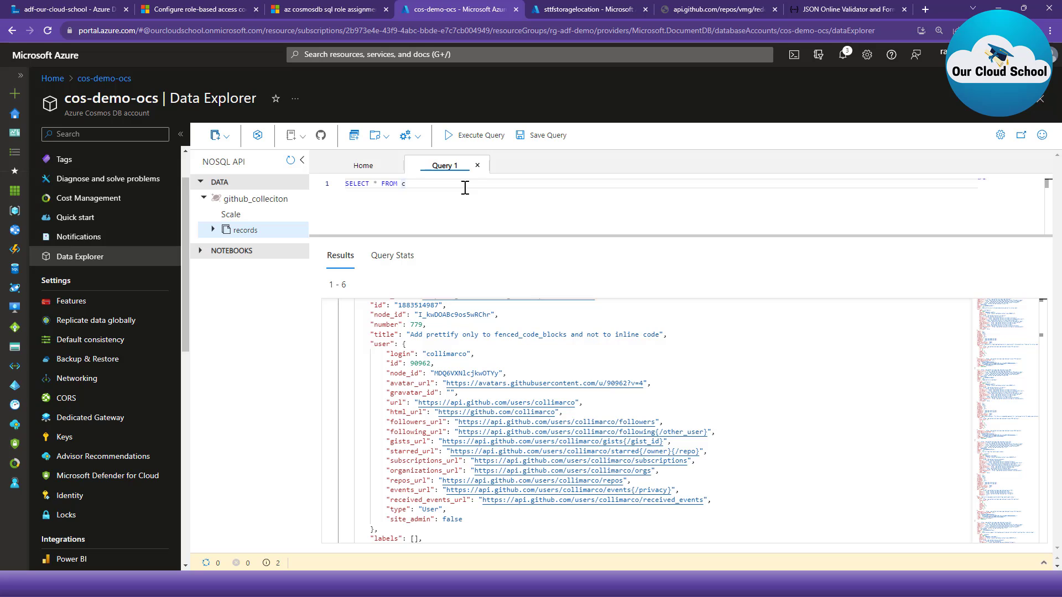
key("ctrl+a")
key("ctrl+v")
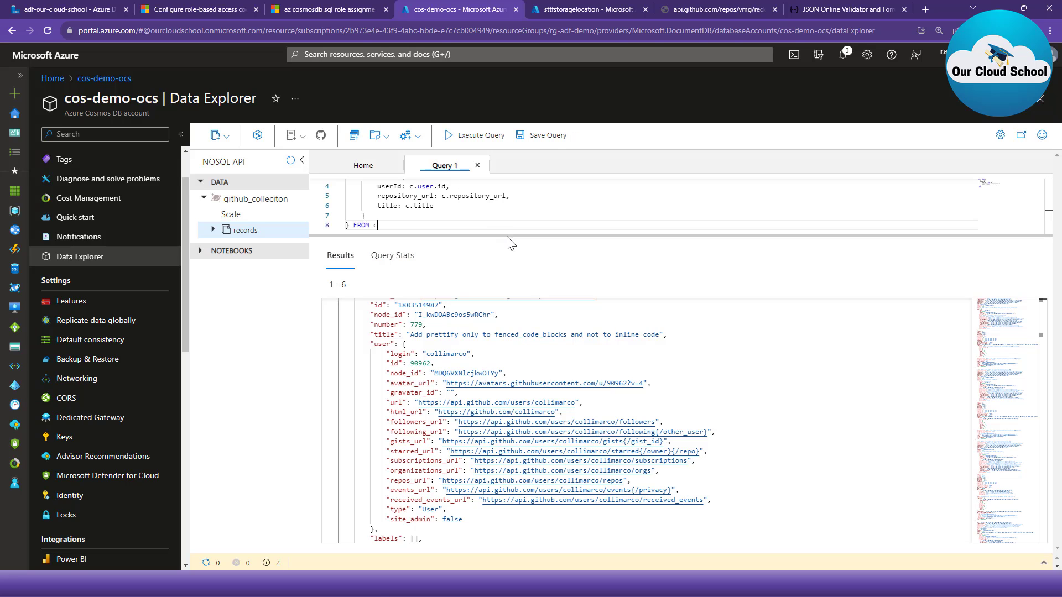
left_click_drag(506, 237, 505, 334)
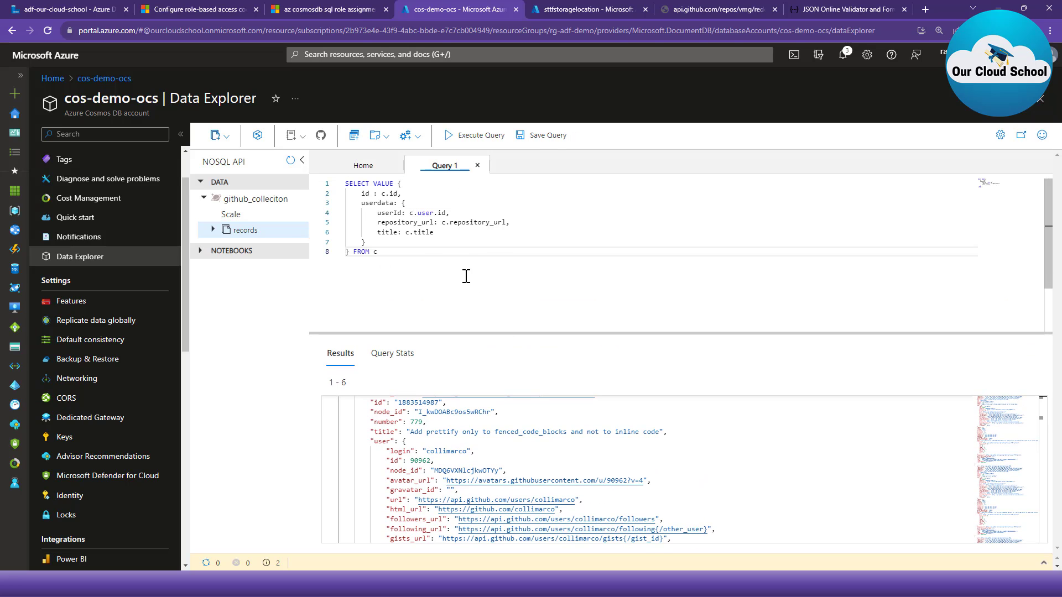
- Review the query's VALUE keyword, its id field and the nested userdata object
double_click(384, 183)
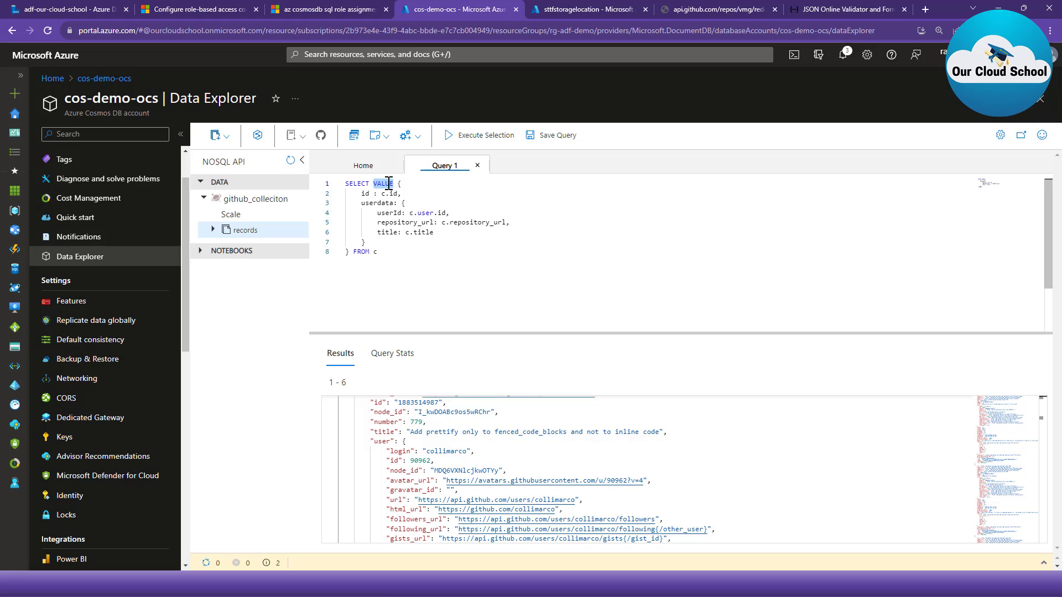
left_click_drag(358, 192, 468, 202)
left_click(379, 206)
double_click(380, 206)
left_click_drag(402, 204, 404, 231)
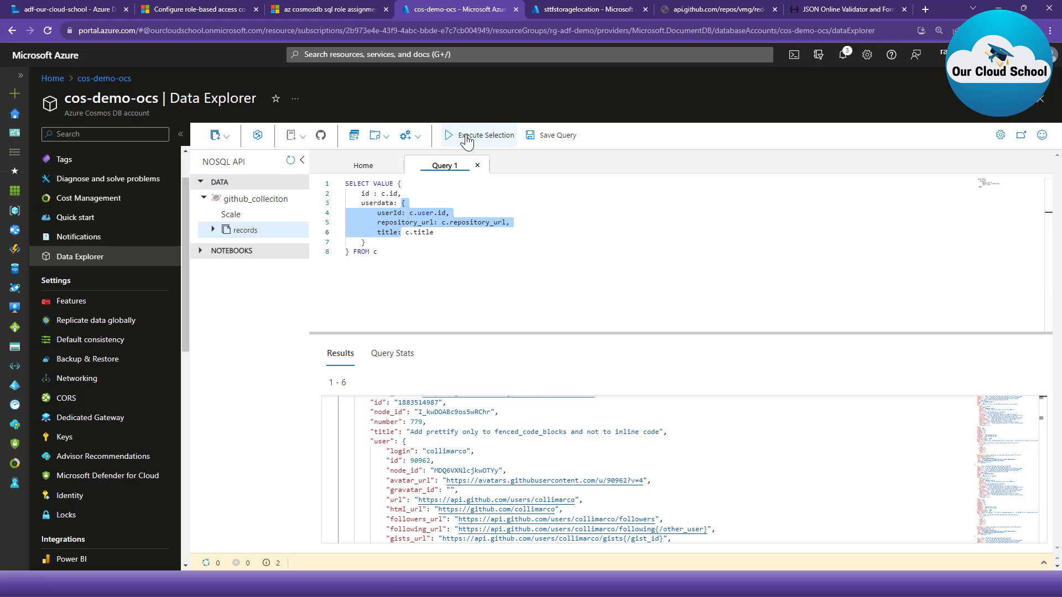
- Execute the whole SELECT VALUE query and inspect the first reshaped document in the results
left_click(540, 223)
left_click(489, 144)
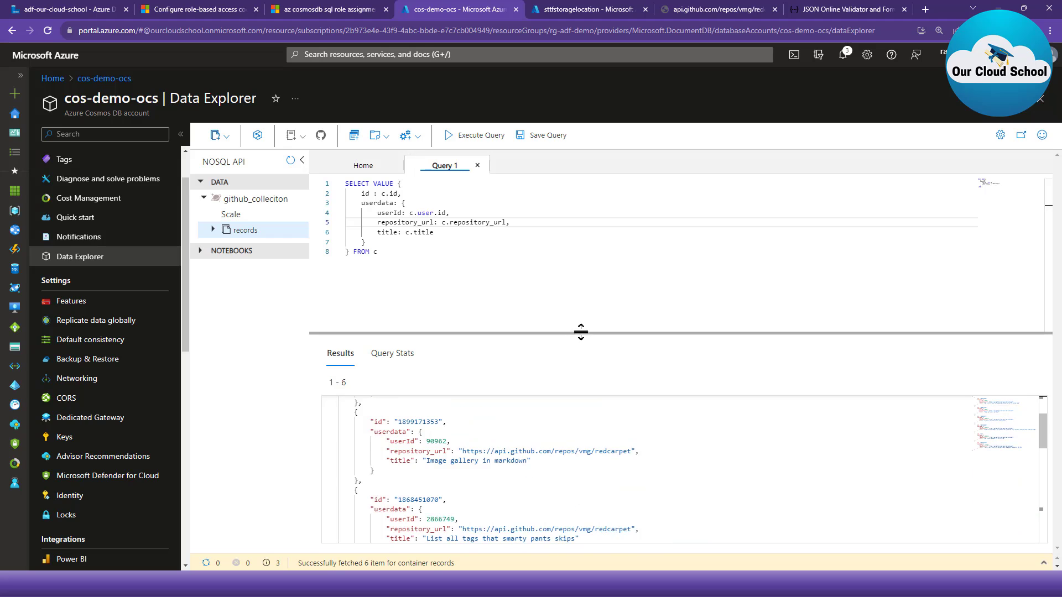
left_click_drag(580, 332, 590, 236)
scroll(436, 359, "up", 3)
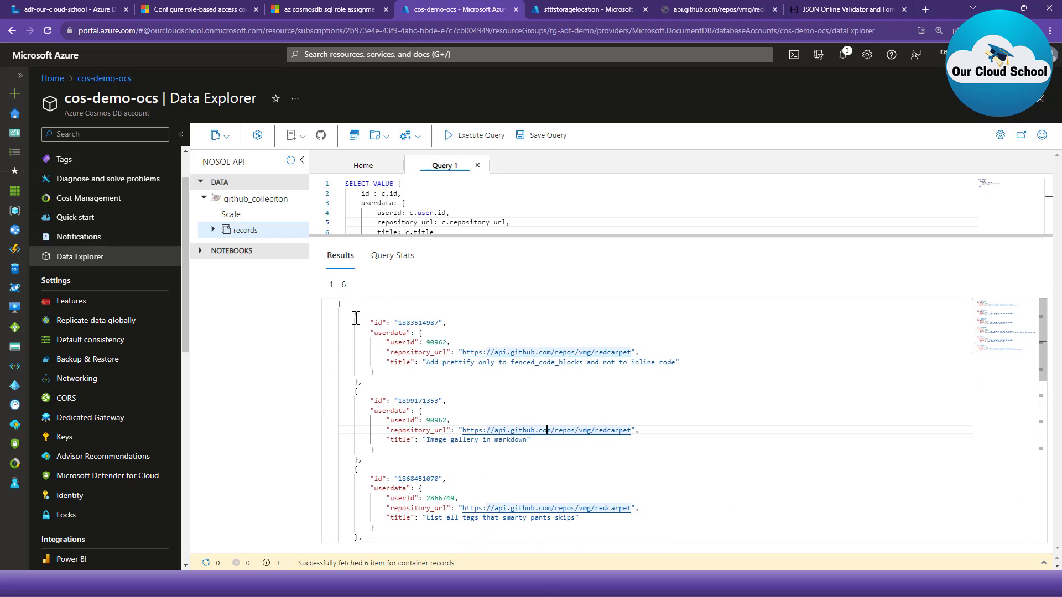
left_click_drag(356, 314, 363, 382)
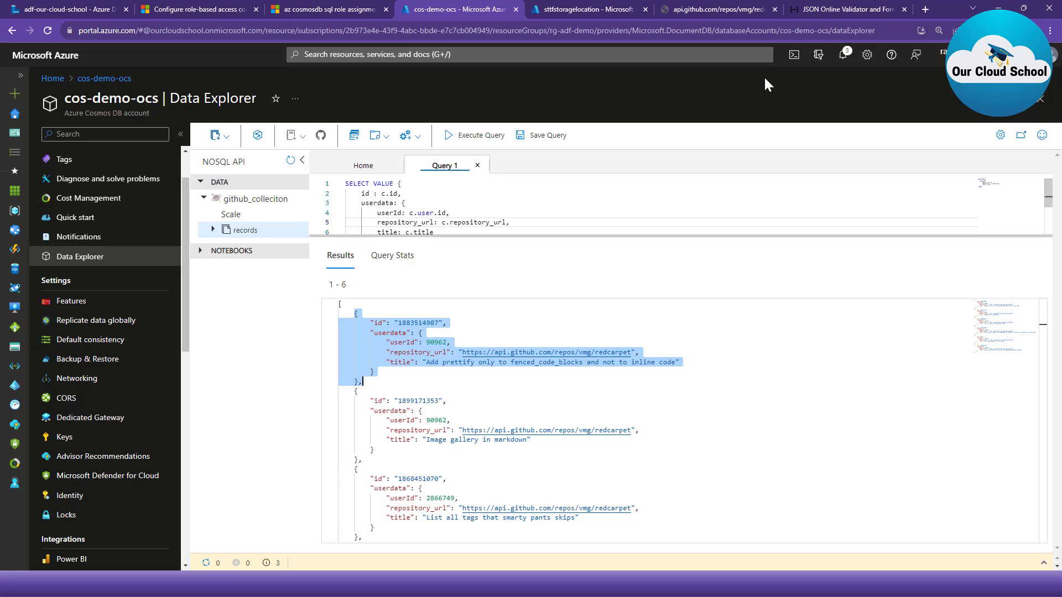
- Switch to JSONLint and read through the formatted JSON array of id and userdata objects
left_click(829, 10)
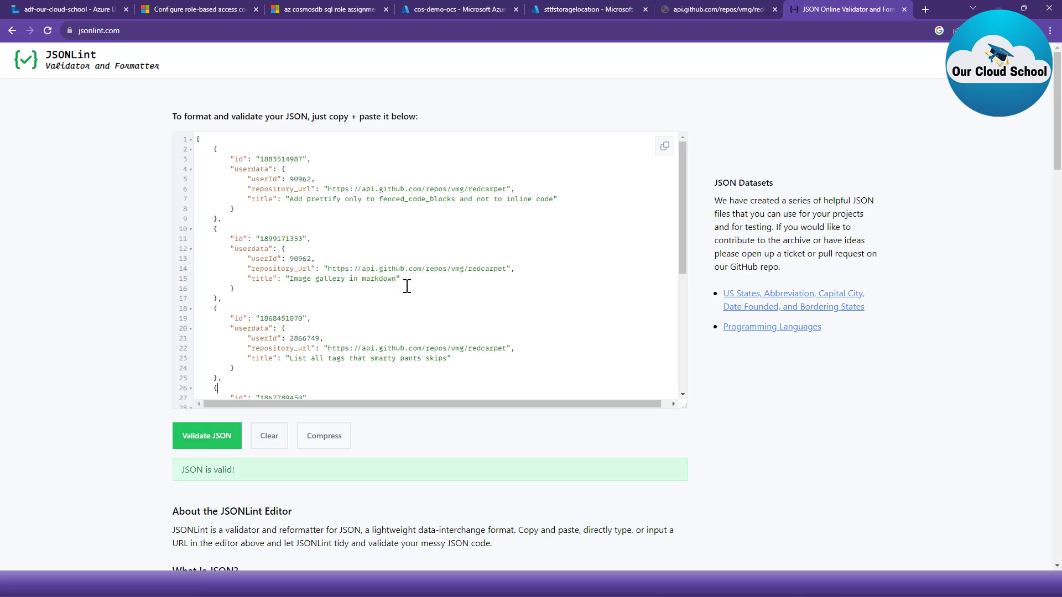
scroll(407, 286, "down", 5)
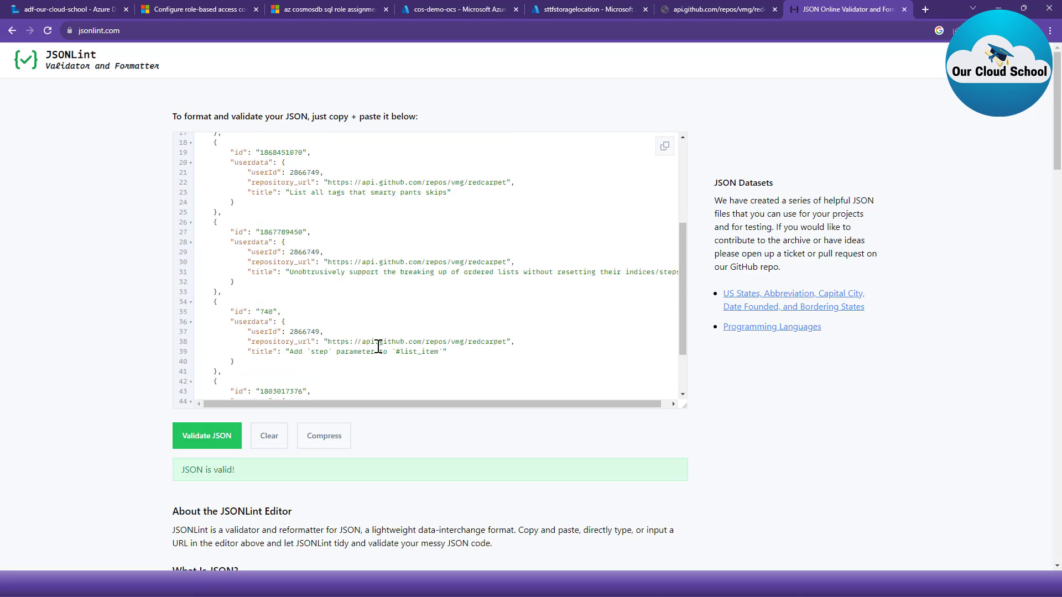
scroll(376, 354, "up", 5)
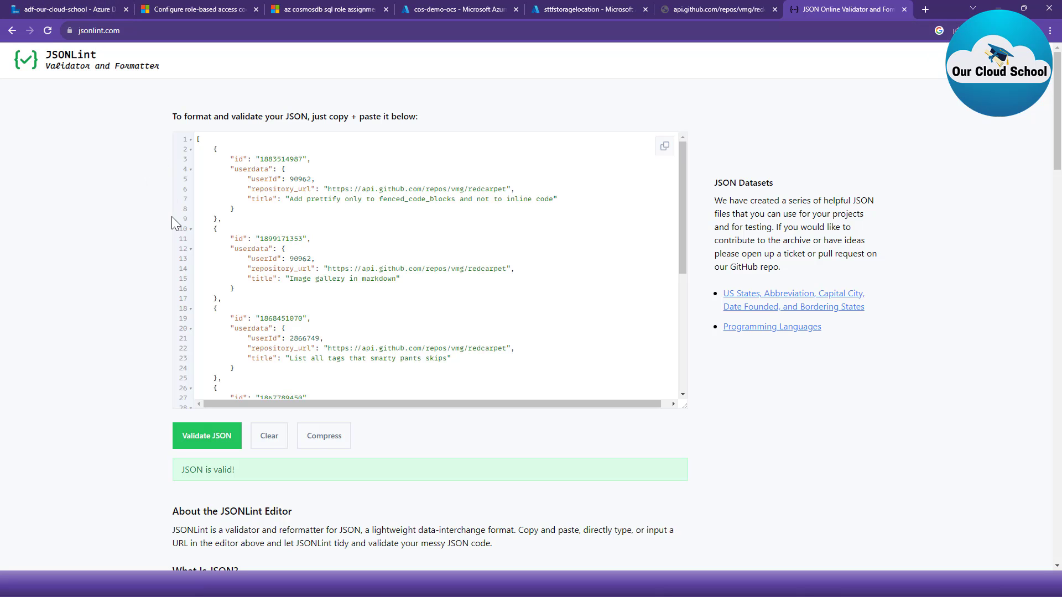
- Switch to the adf-our-cloud-school data factory and create a new blank pipeline in its authoring area
left_click(78, 9)
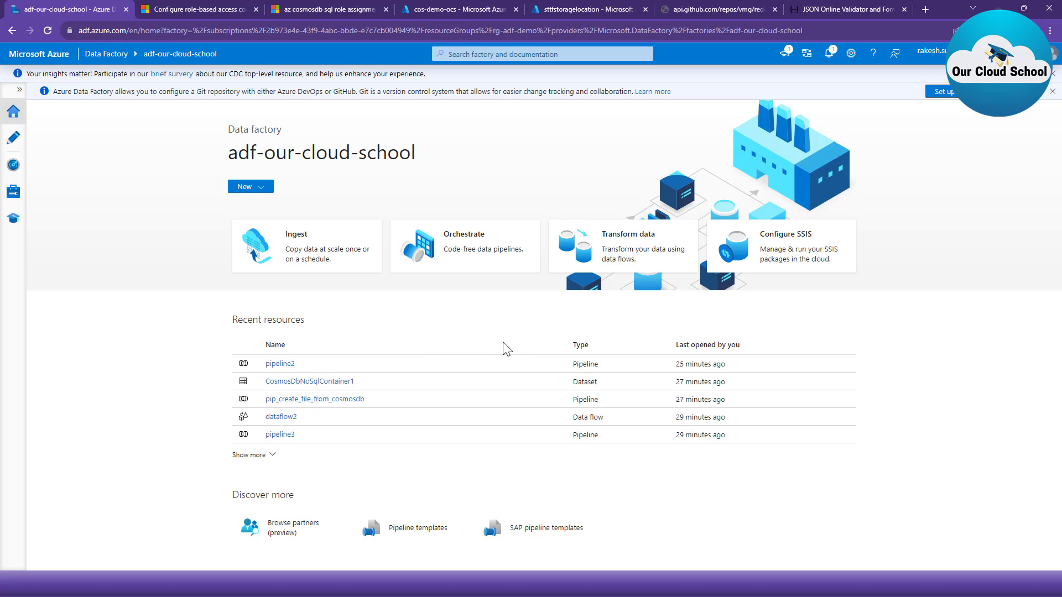
left_click(13, 137)
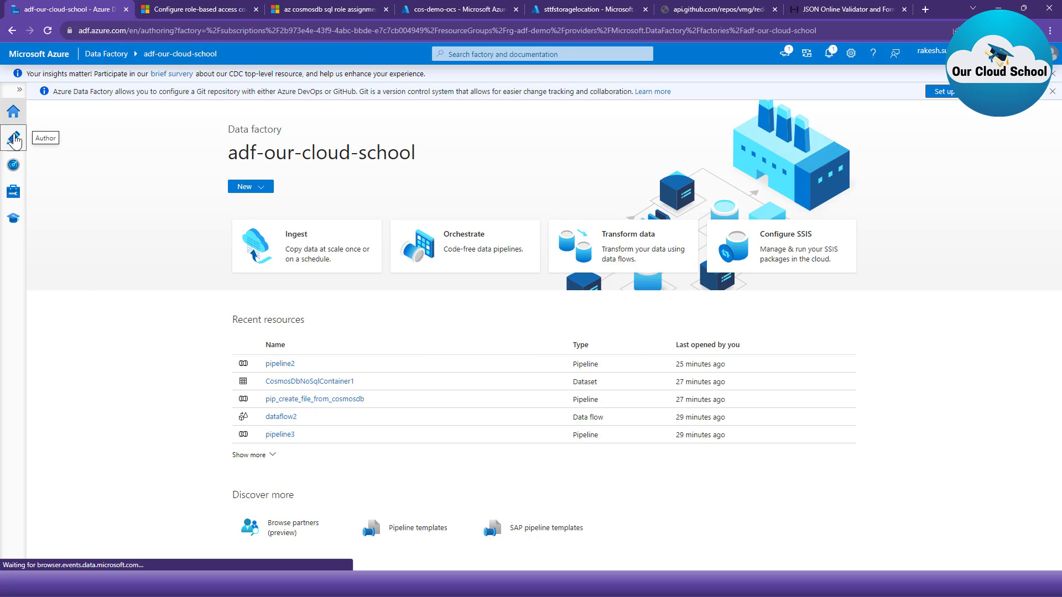
left_click(78, 156)
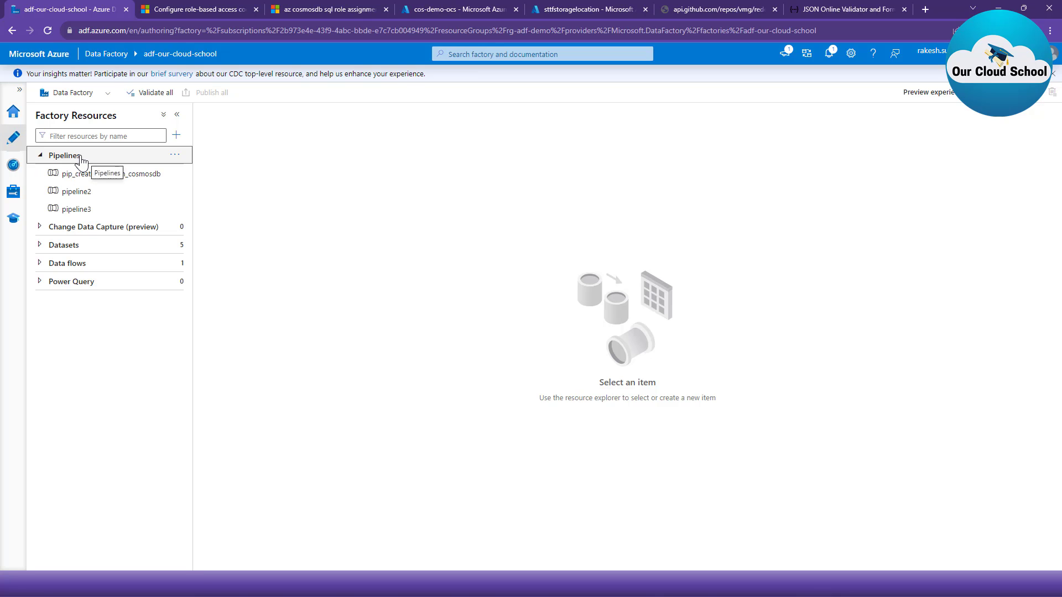
left_click(176, 135)
mouse_move(204, 151)
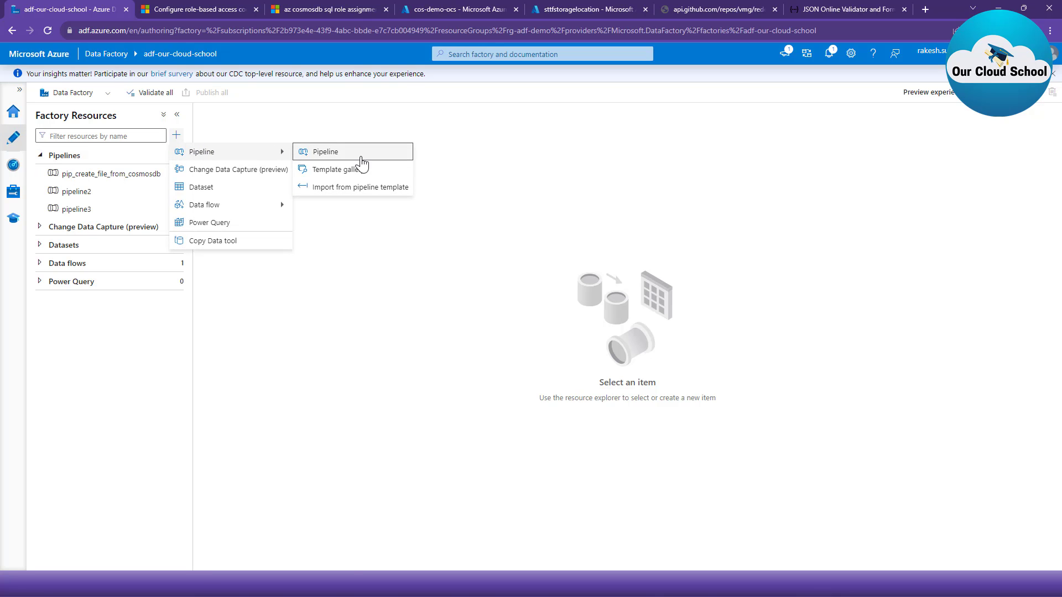
left_click(365, 158)
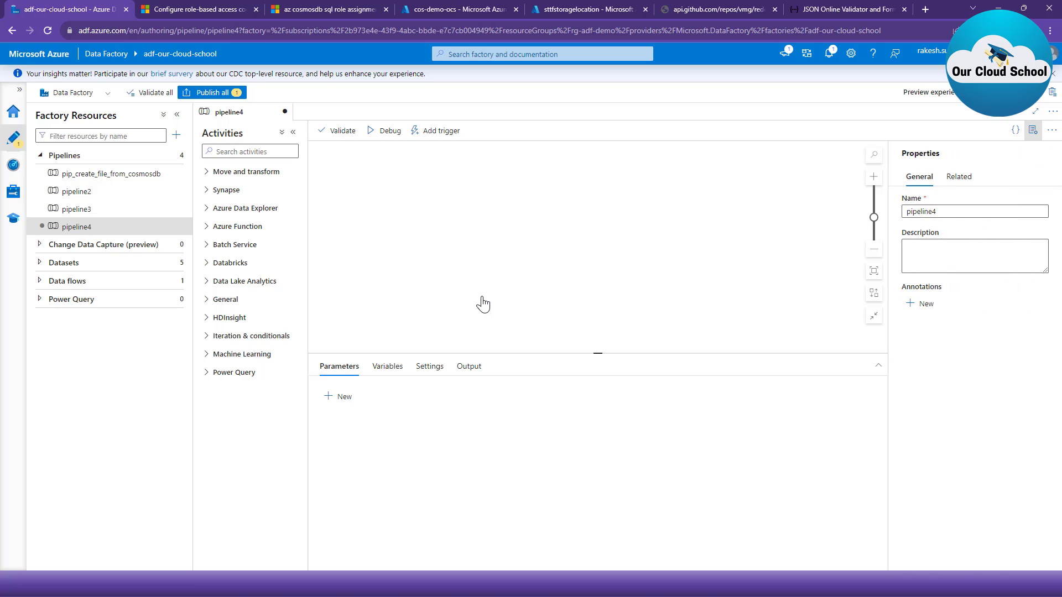
- Add a Lookup activity from the General group to the pipeline canvas
left_click(205, 301)
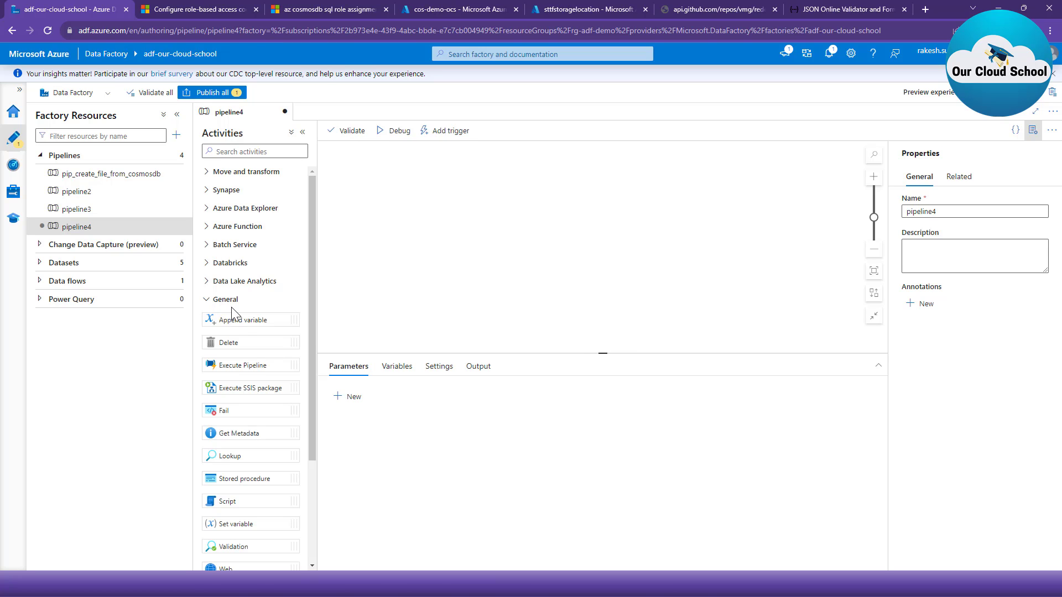
scroll(246, 387, "down", 2)
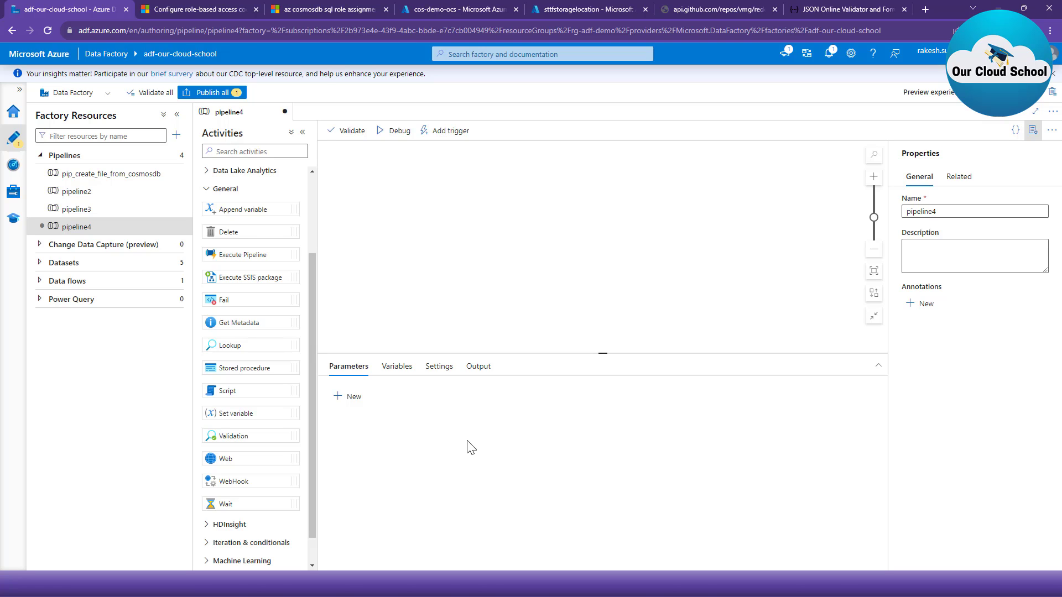
left_click_drag(248, 347, 525, 253)
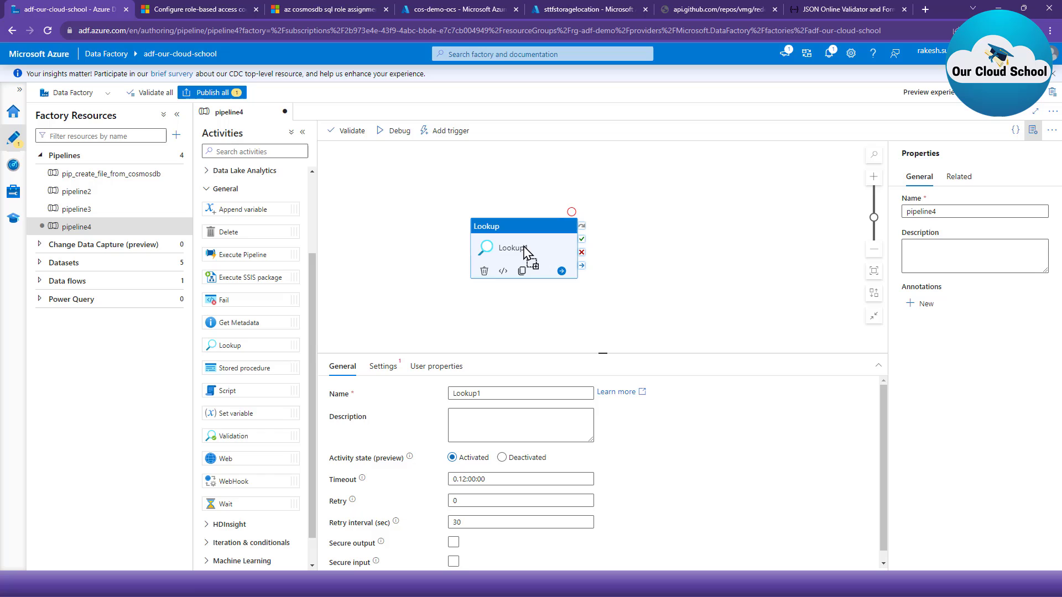
- Set the Lookup activity's source dataset to CosmosDbNoSqlContainer1
left_click(387, 368)
left_click_drag(500, 353, 513, 324)
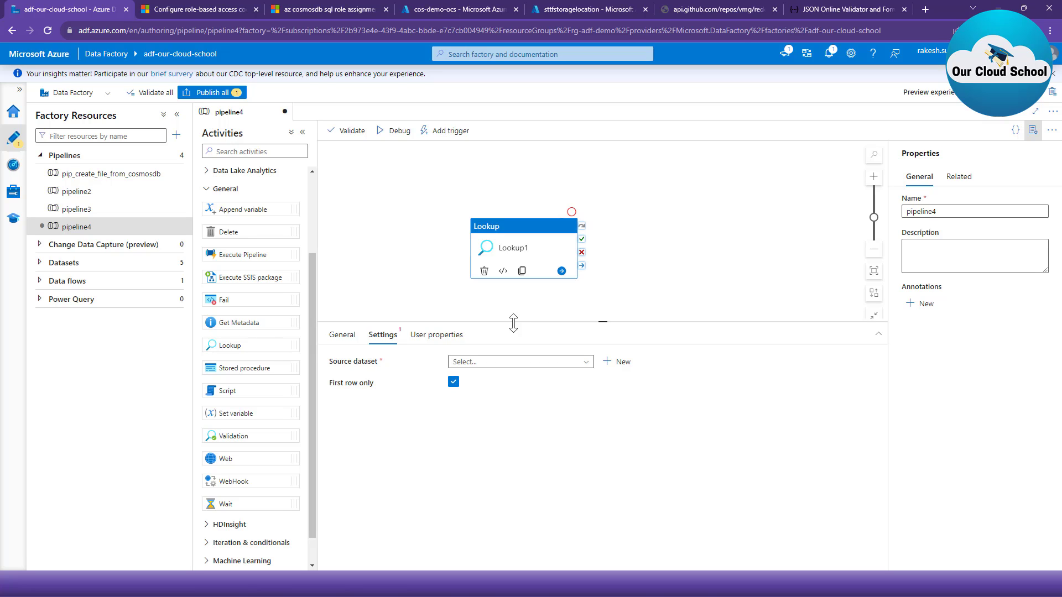
left_click(512, 364)
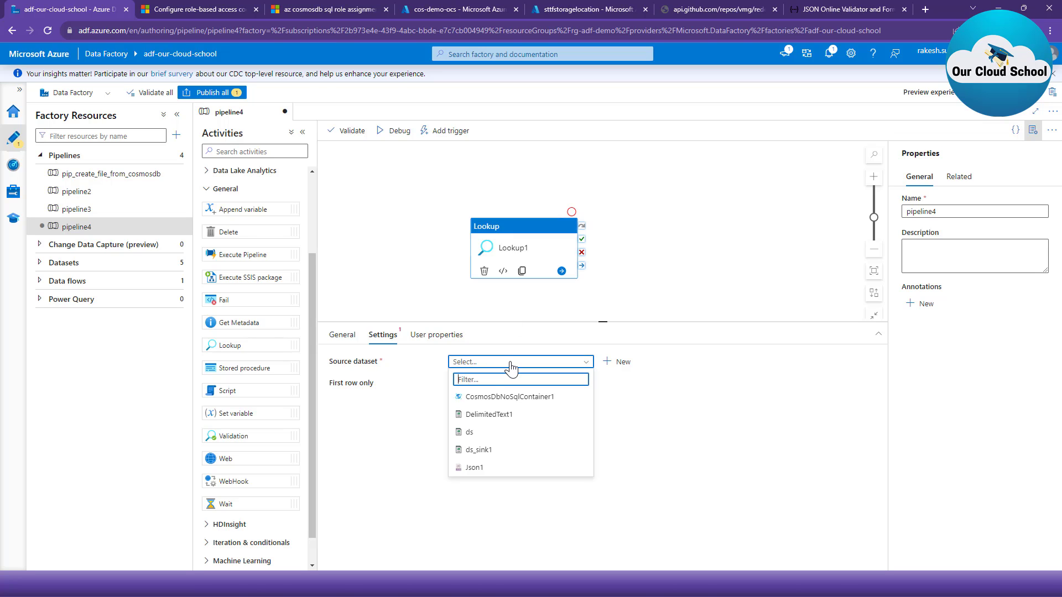
left_click(533, 401)
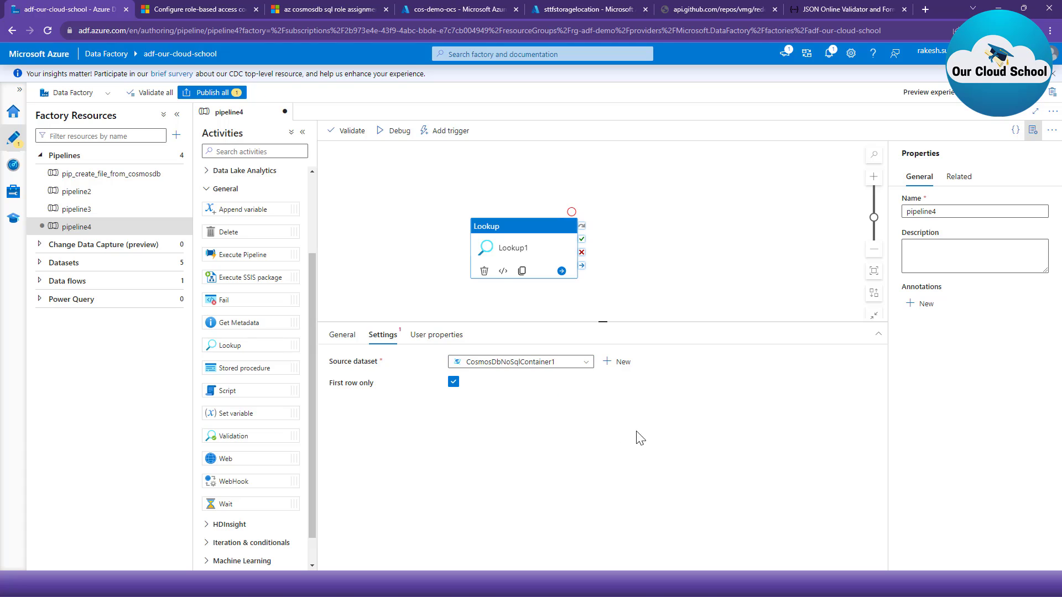
- Open the CosmosDbNoSqlContainer1 dataset to check its linked service and container choices, and return to pipeline4
left_click(620, 362)
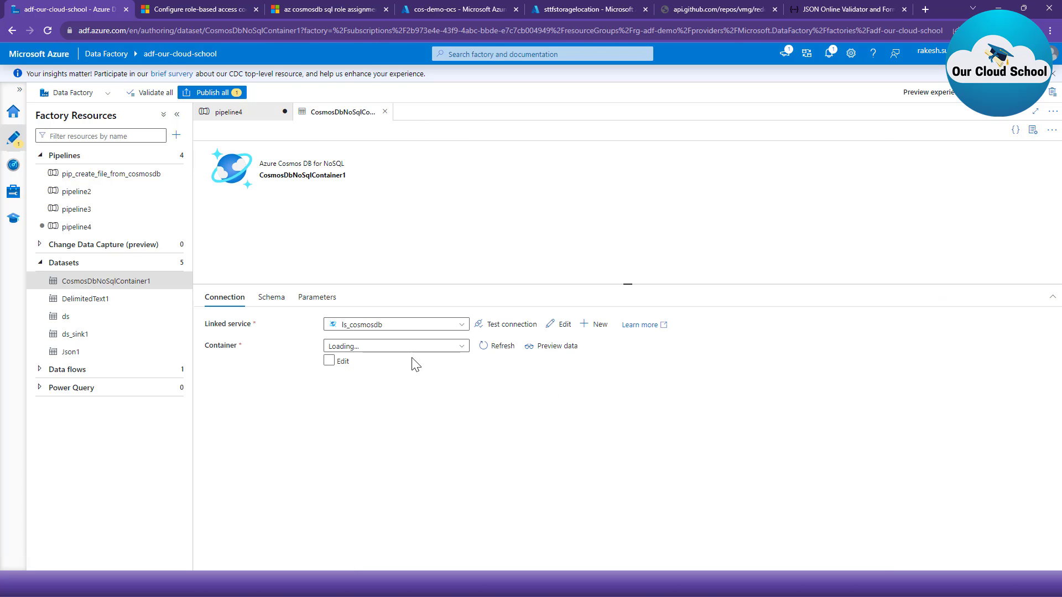
left_click(415, 348)
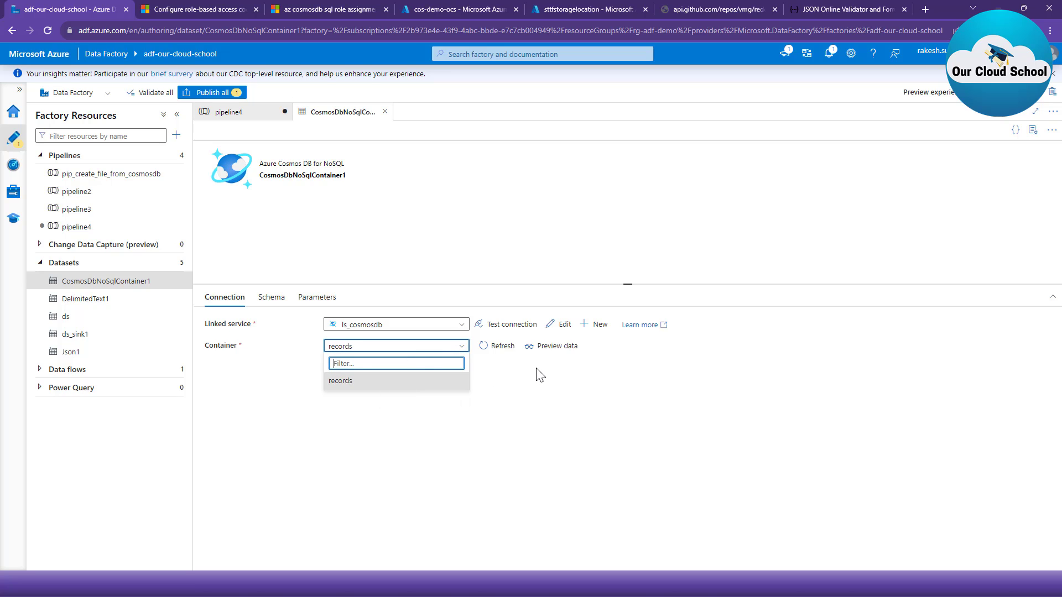
left_click(515, 380)
left_click(437, 348)
left_click(517, 391)
left_click(257, 122)
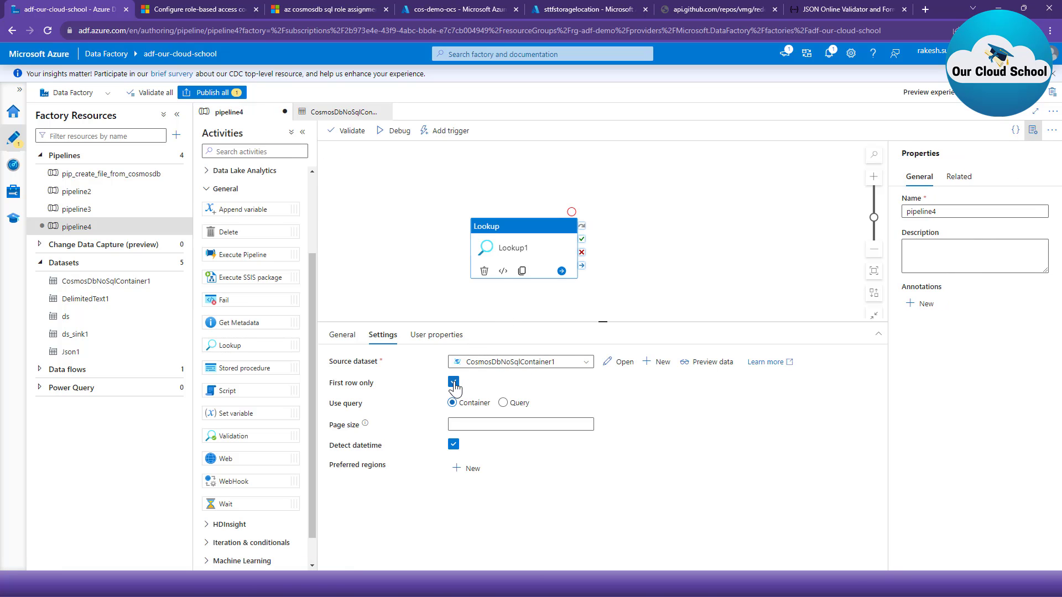
- Turn off First row only for the Lookup and make it use the copied SELECT VALUE query that returns id and userdata
mouse_move(480, 385)
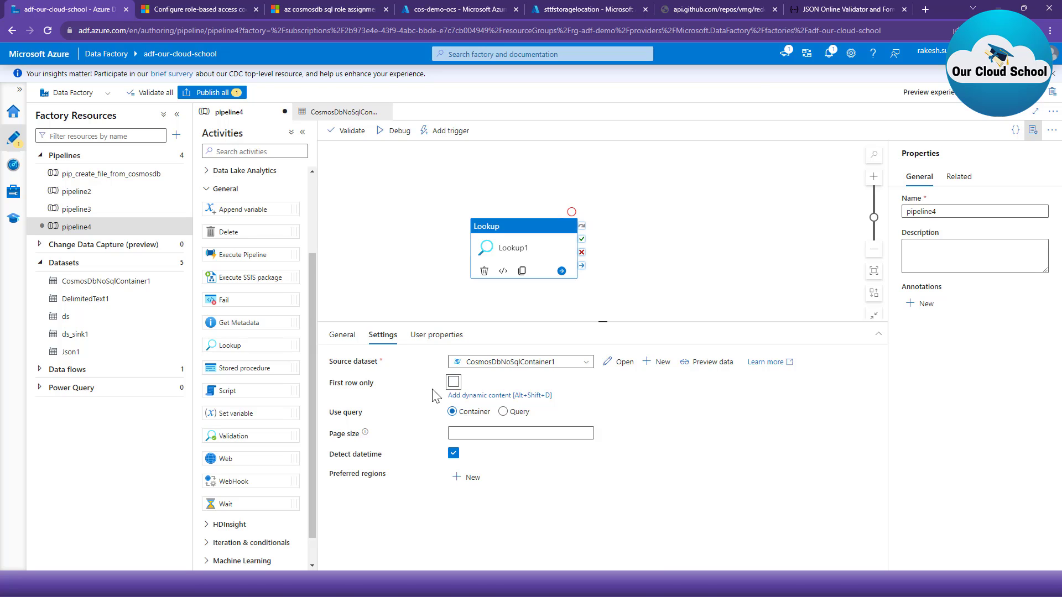
left_click(516, 404)
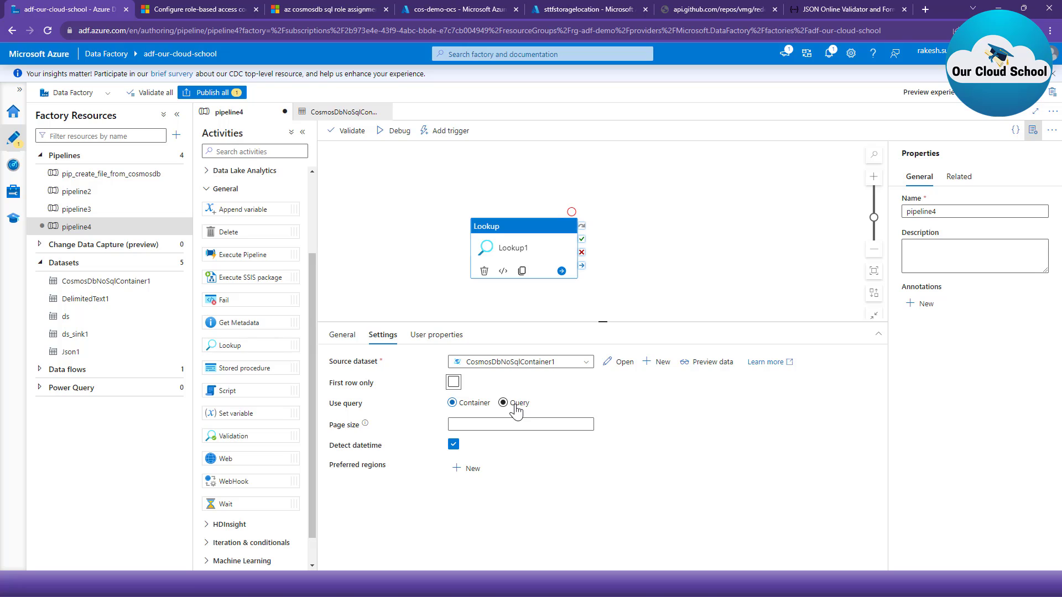
left_click(515, 404)
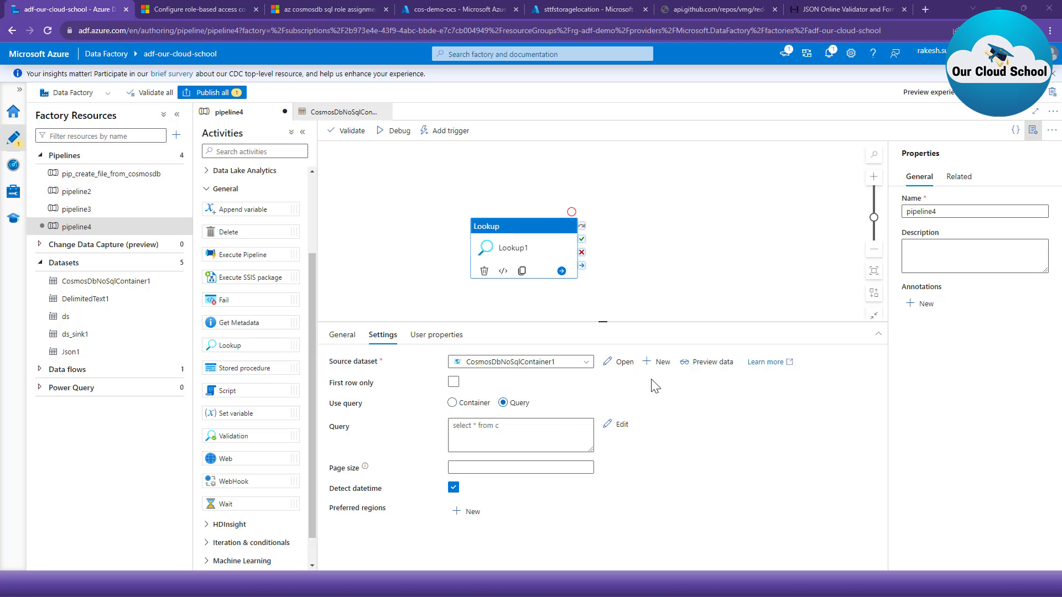
left_click(481, 434)
key("ctrl+a")
key("ctrl+v")
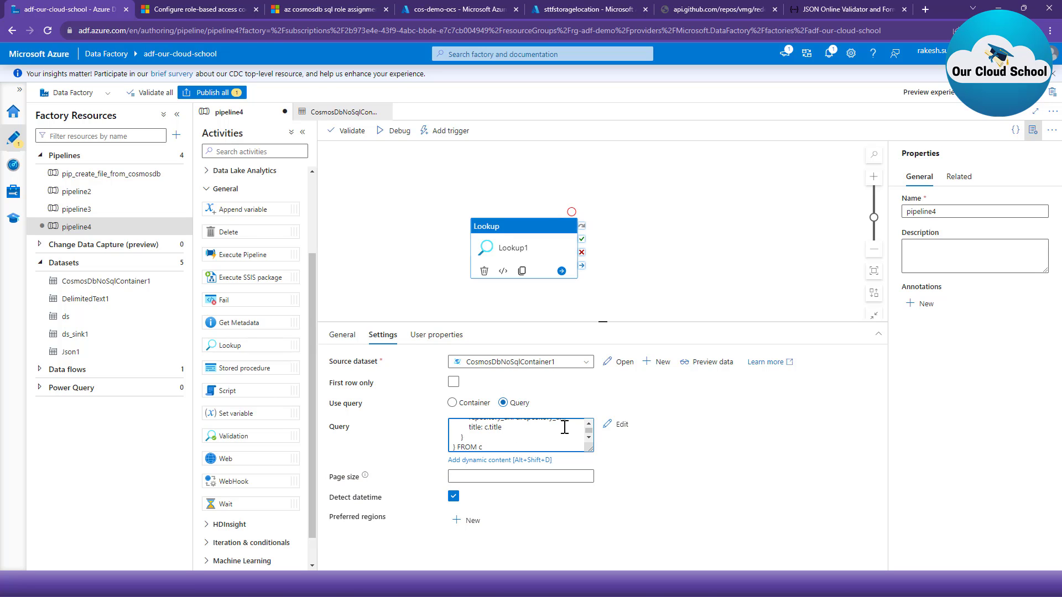
- Debug the pipeline and examine the Lookup activity's full output, including the count and the value array
left_click(386, 136)
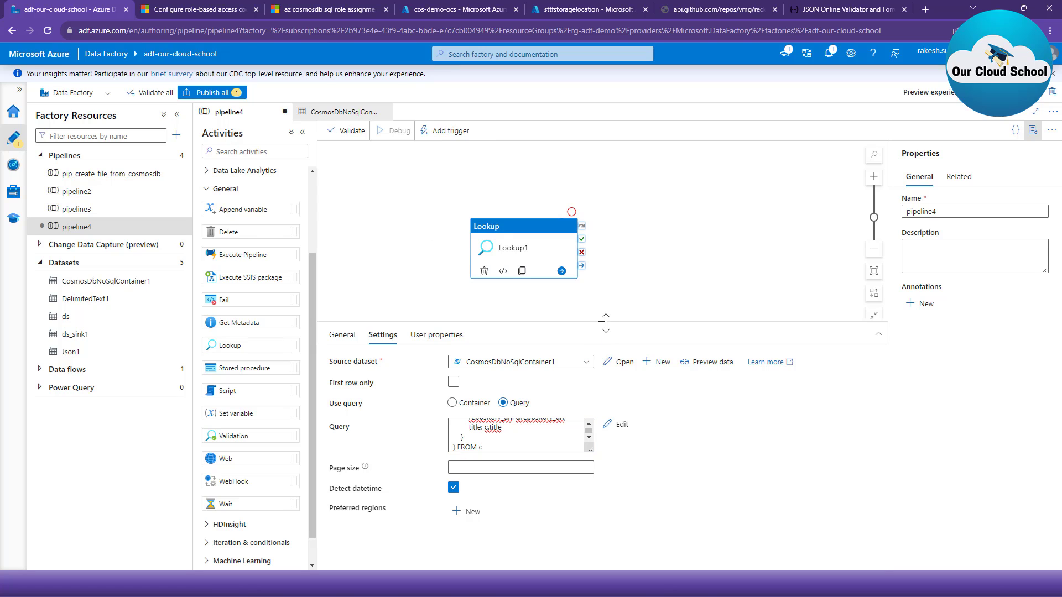
left_click_drag(607, 320, 620, 281)
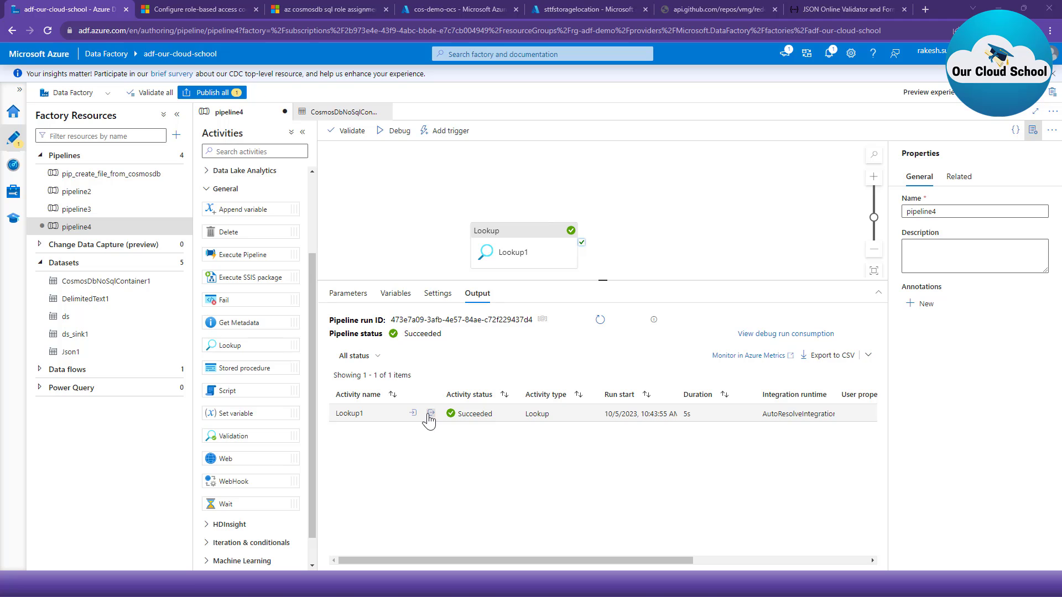
left_click(430, 413)
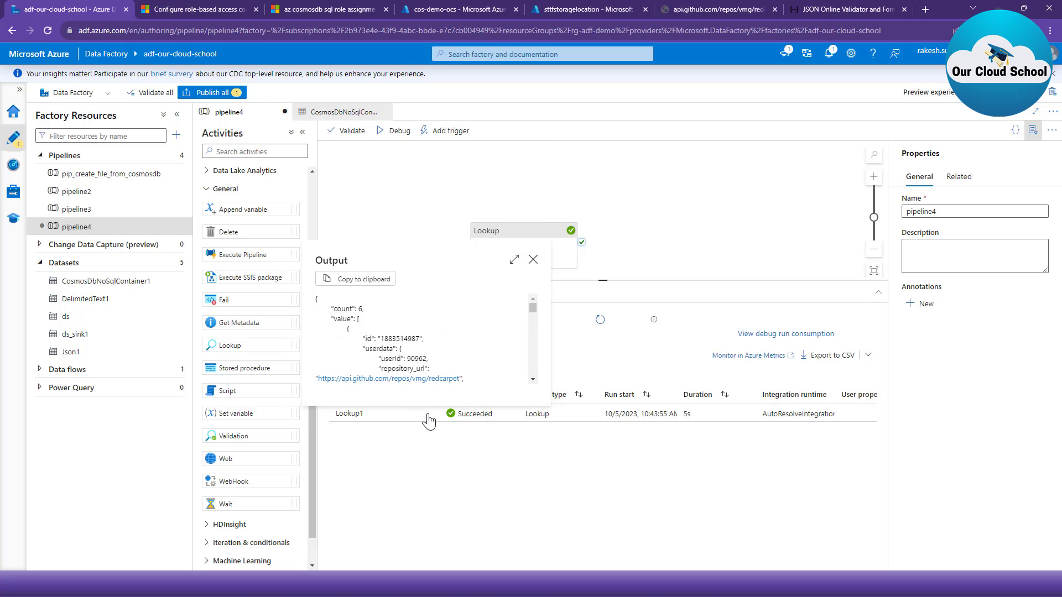
left_click(513, 260)
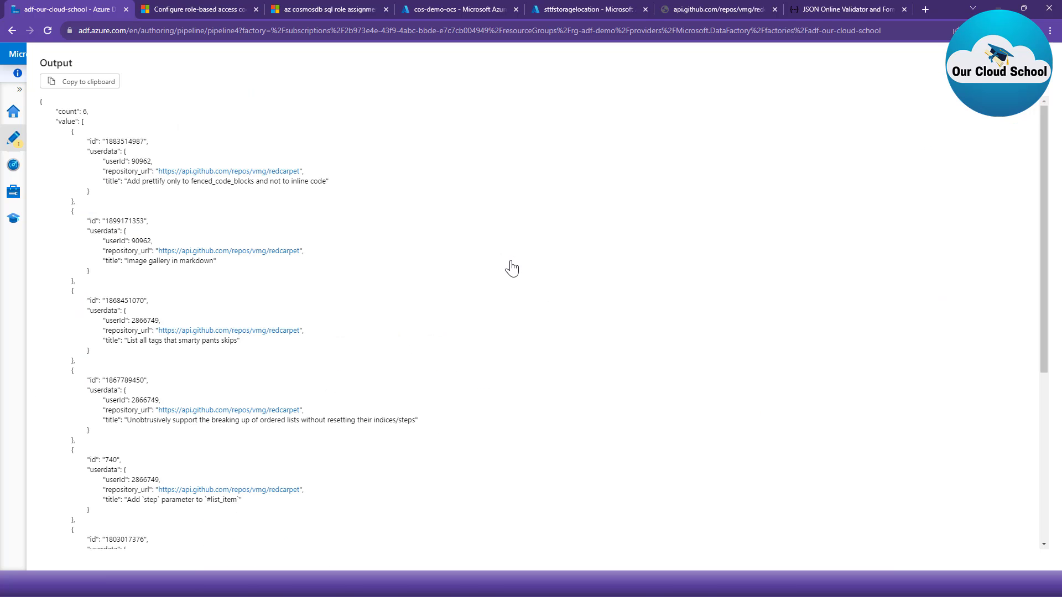
mouse_move(47, 113)
left_mouse_down()
mouse_move(297, 494)
mouse_move(409, 539)
left_mouse_up()
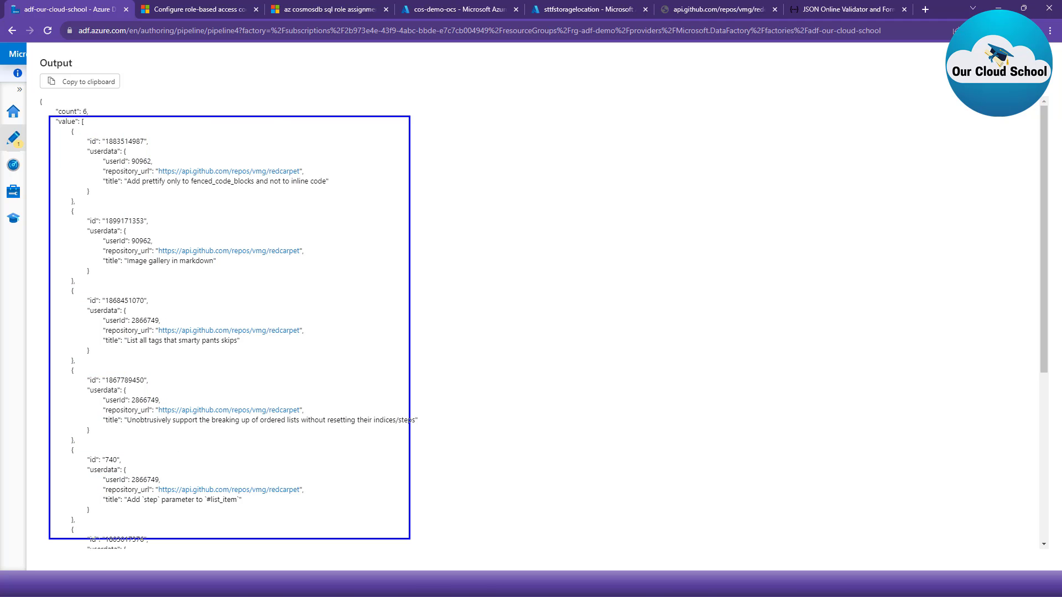
left_click_drag(91, 110, 278, 110)
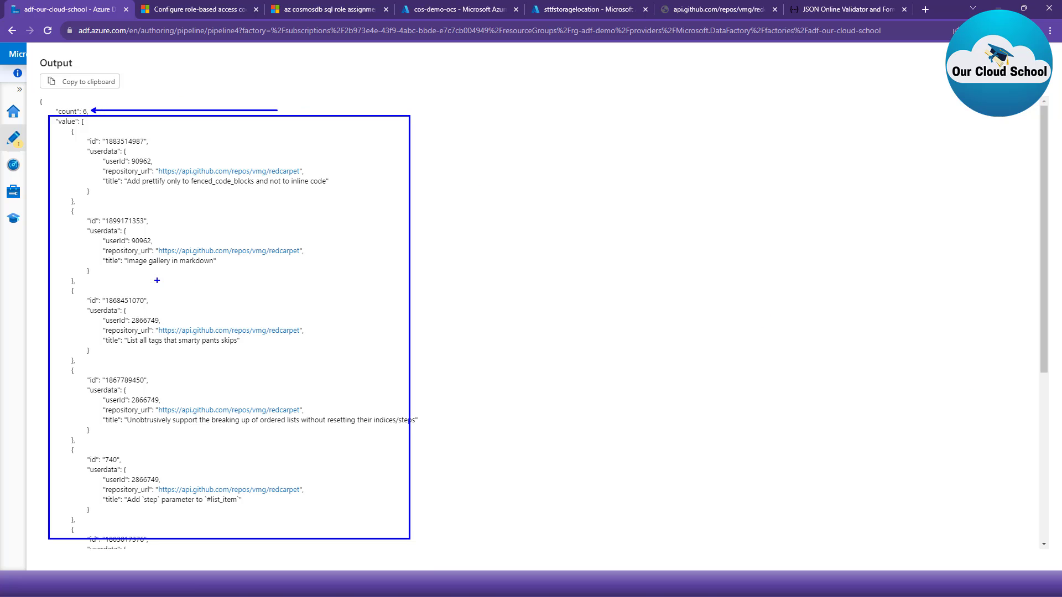
key("Escape")
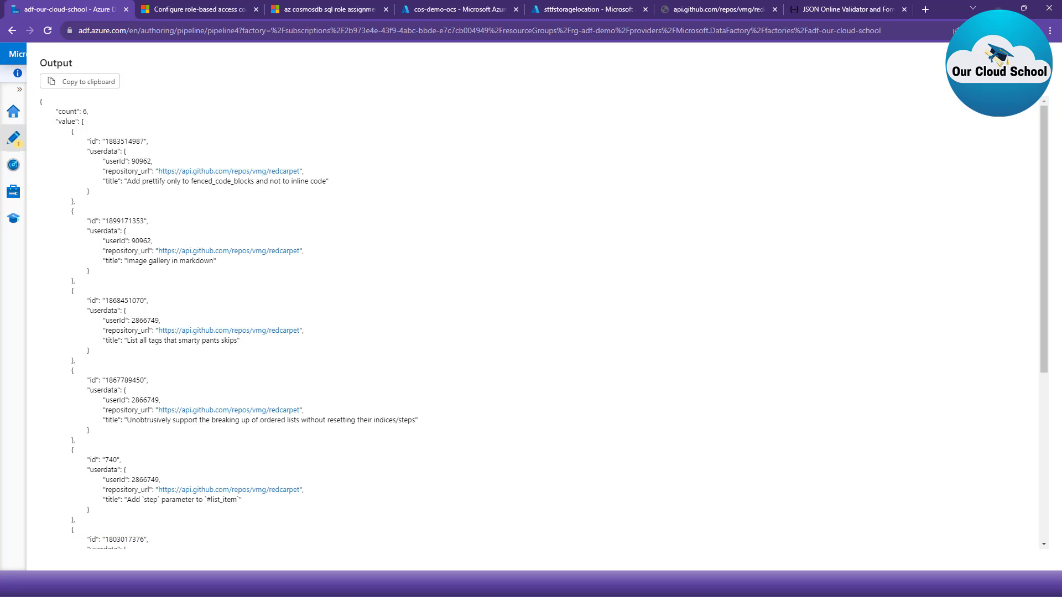
left_click(1045, 68)
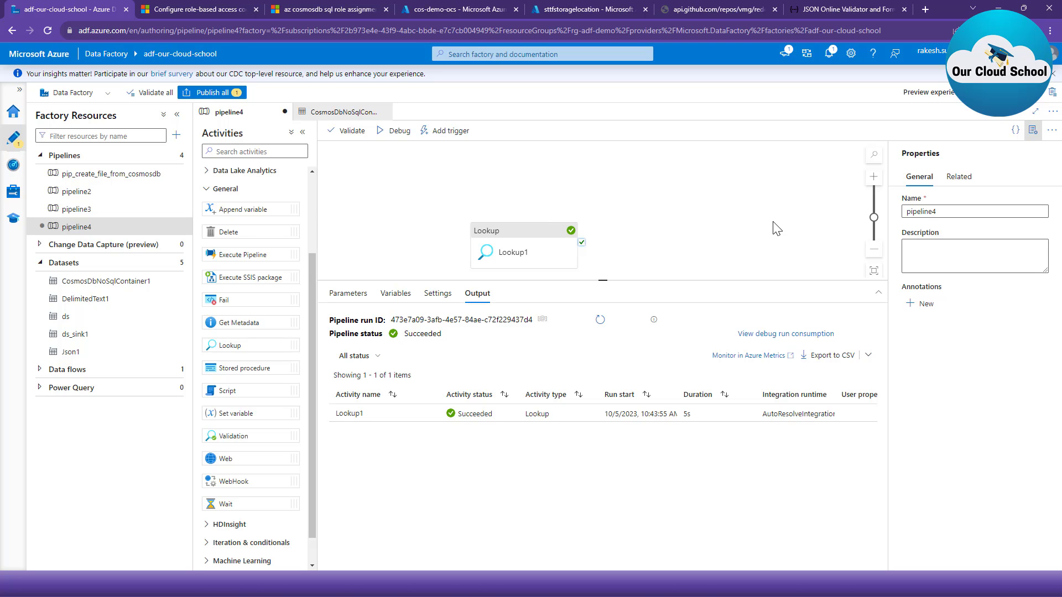
- Delete the Lookup activity and place a Data flow activity from the Move and transform group on the canvas instead
left_click_drag(501, 256, 421, 213)
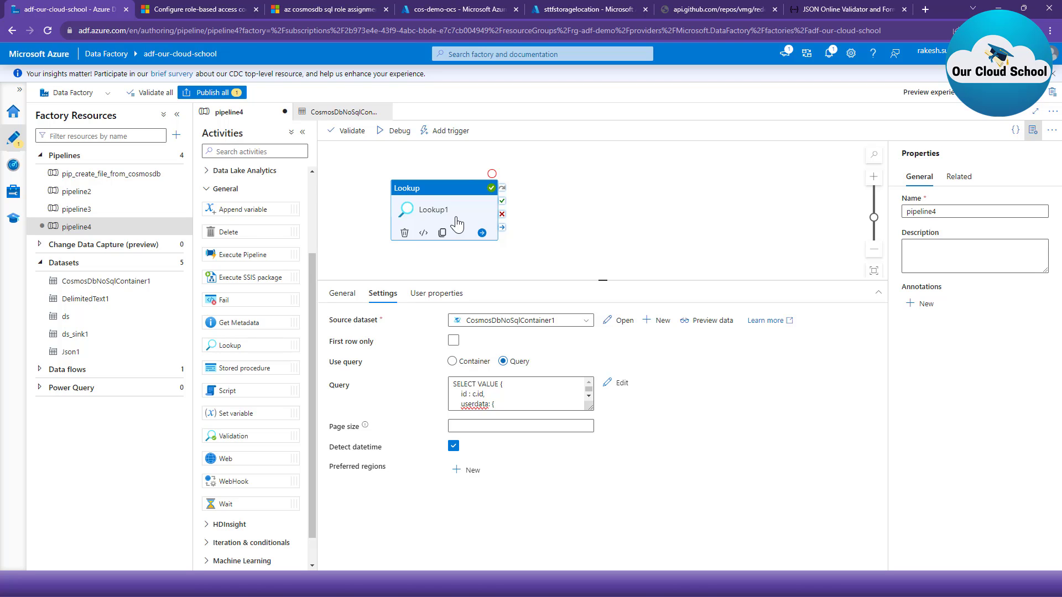
left_click(404, 233)
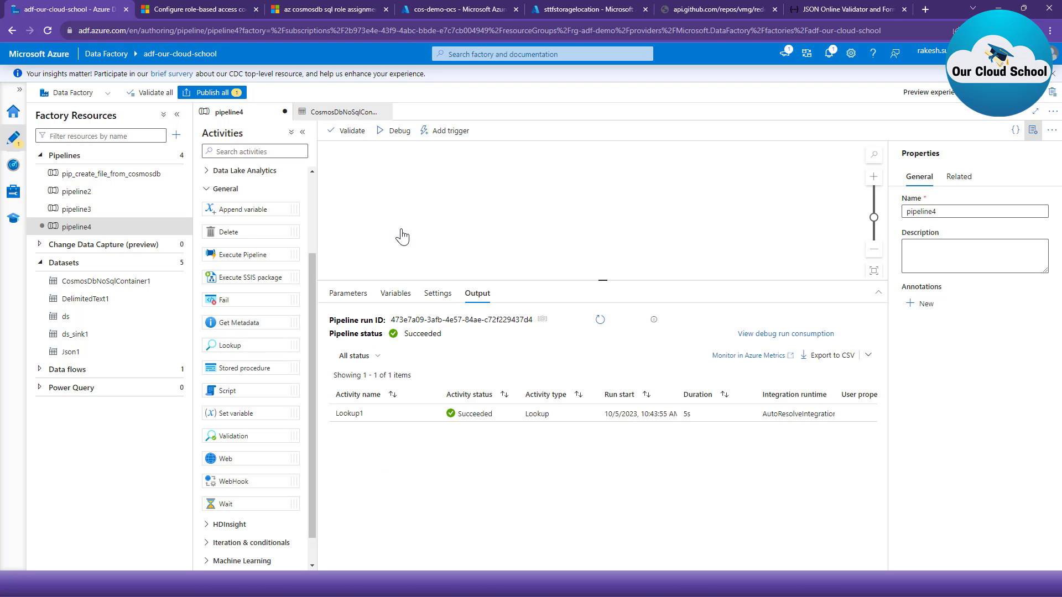
left_click(226, 189)
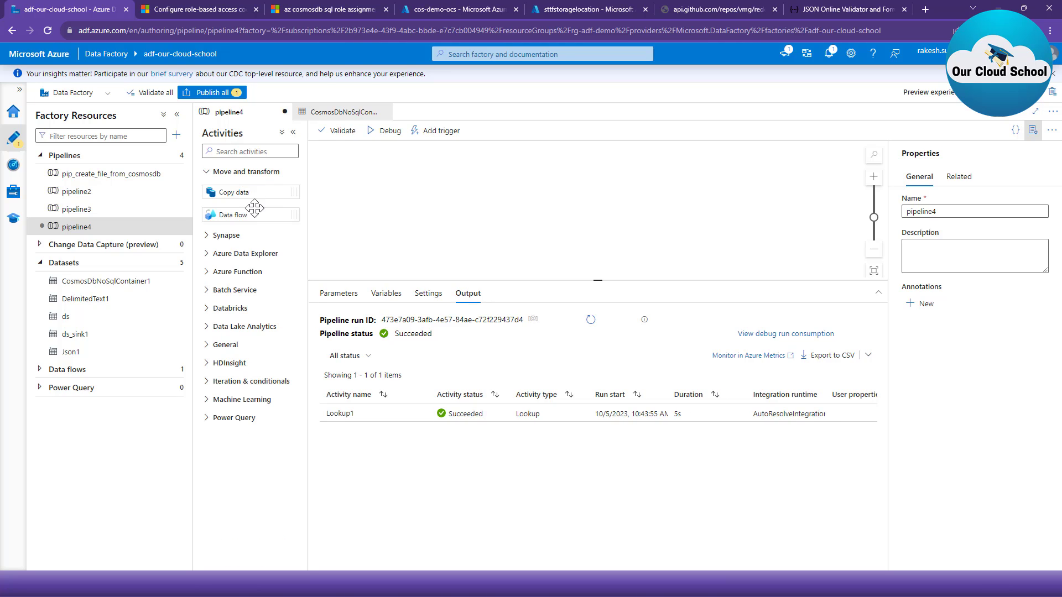
left_click_drag(252, 215, 574, 203)
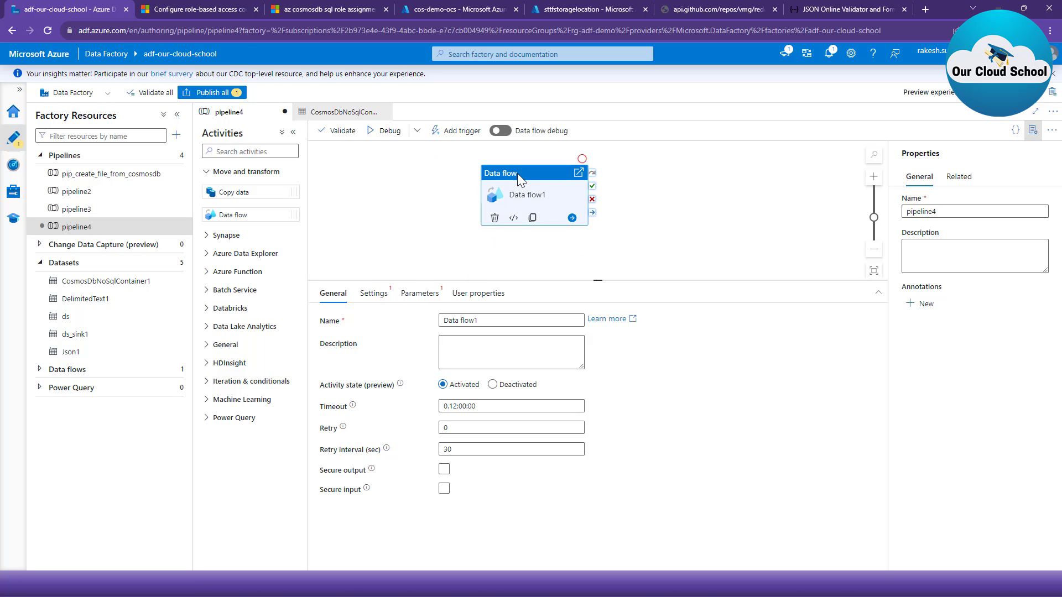
- Create a new data flow for the Data flow activity and name it df_copy_from_cosmos
left_click(388, 298)
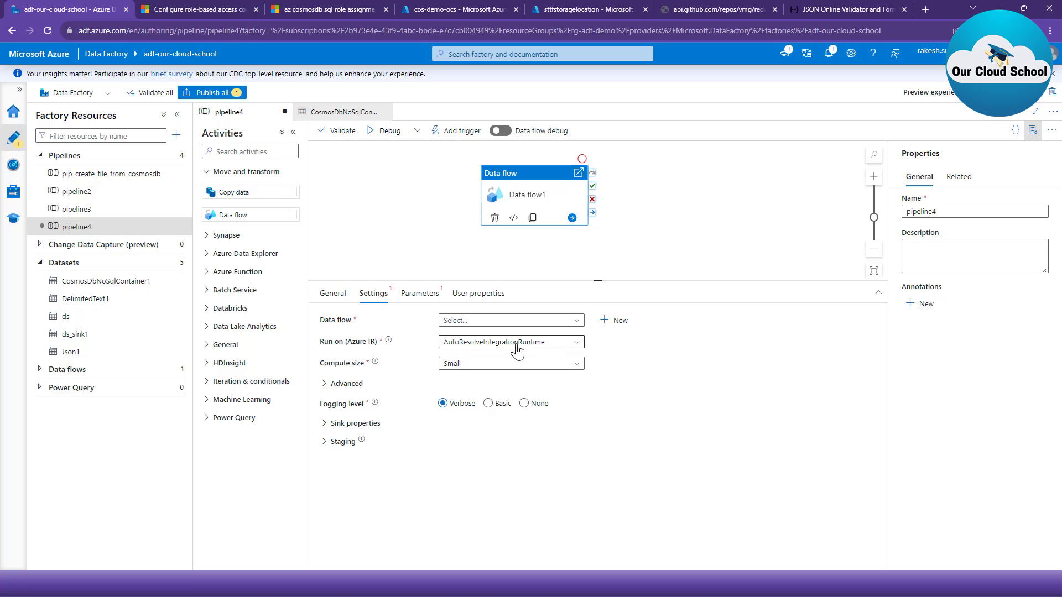
left_click(500, 321)
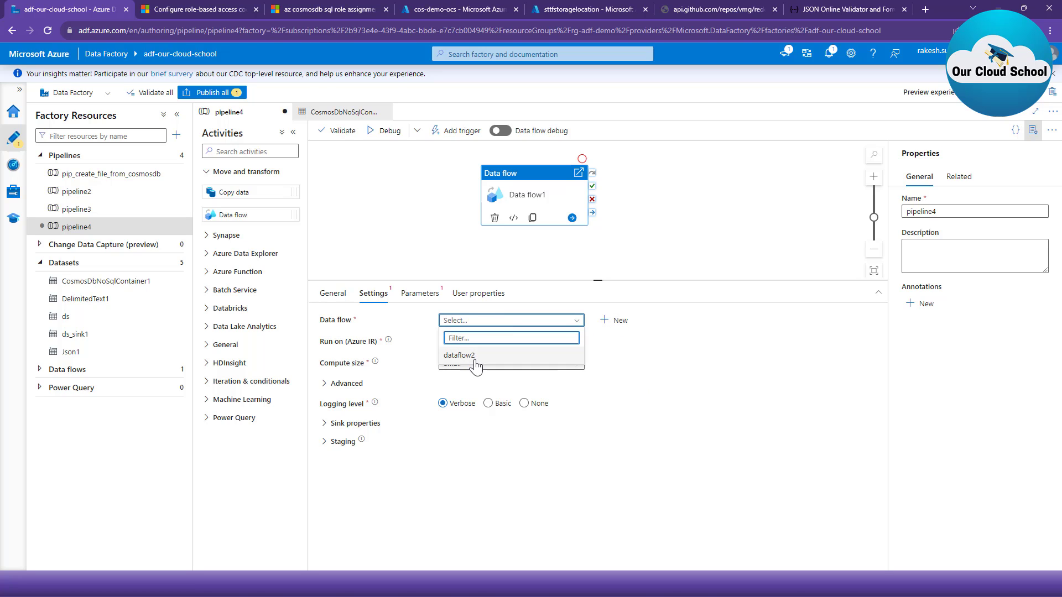
left_click(694, 441)
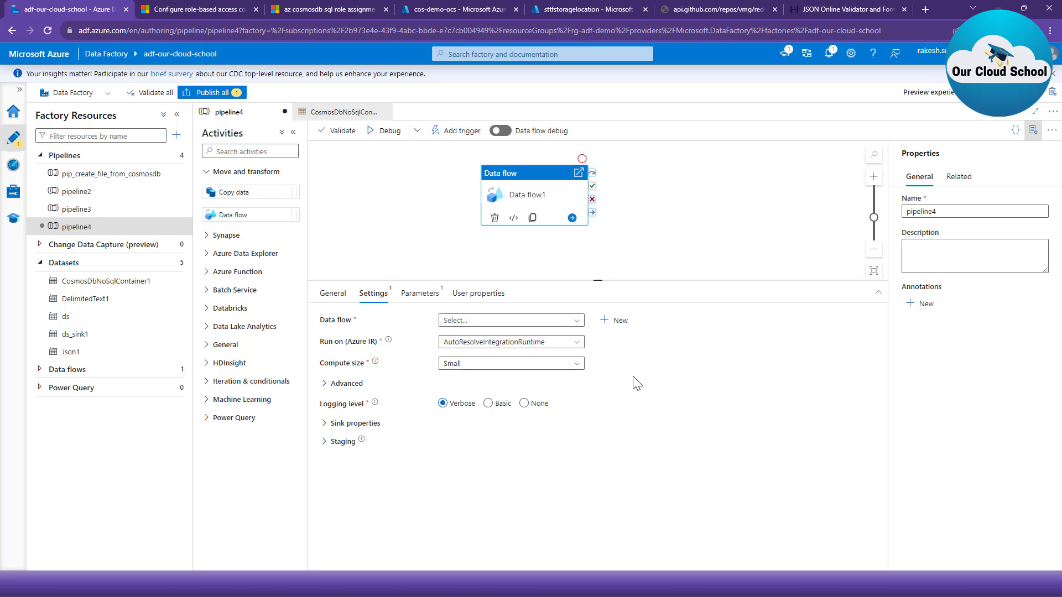
left_click(620, 322)
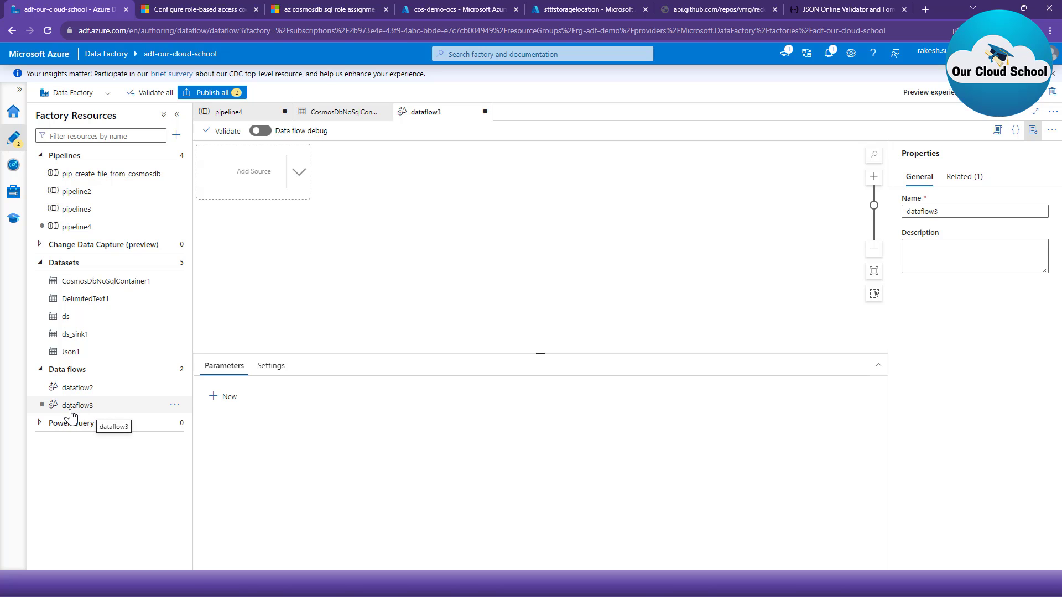
double_click(953, 211)
type("df_")
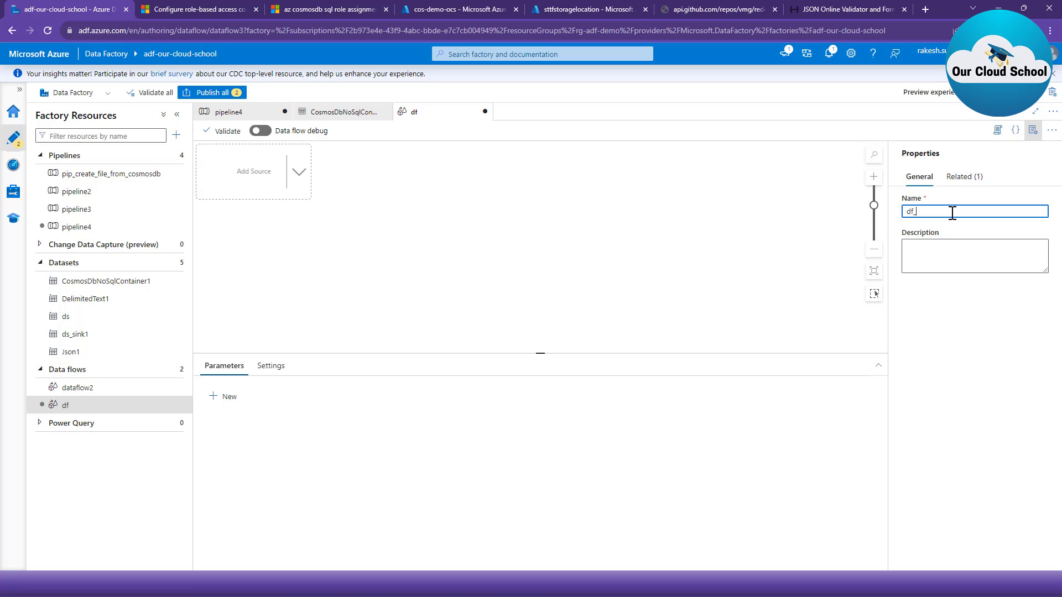
type("copy_from_cosmos")
left_click(670, 202)
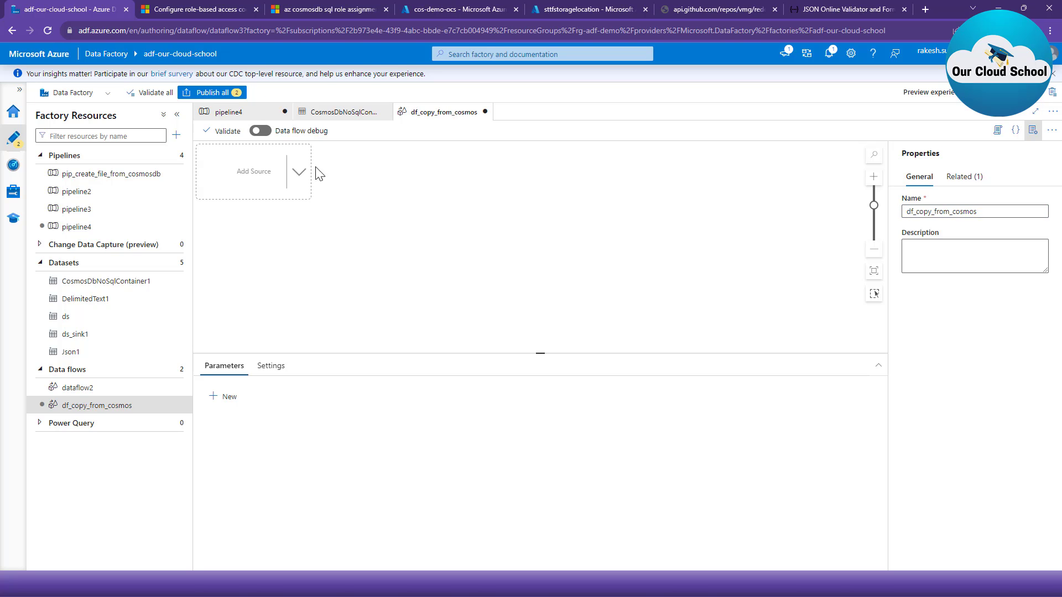
- Add a source to the data flow and enlarge its settings area
left_click(300, 177)
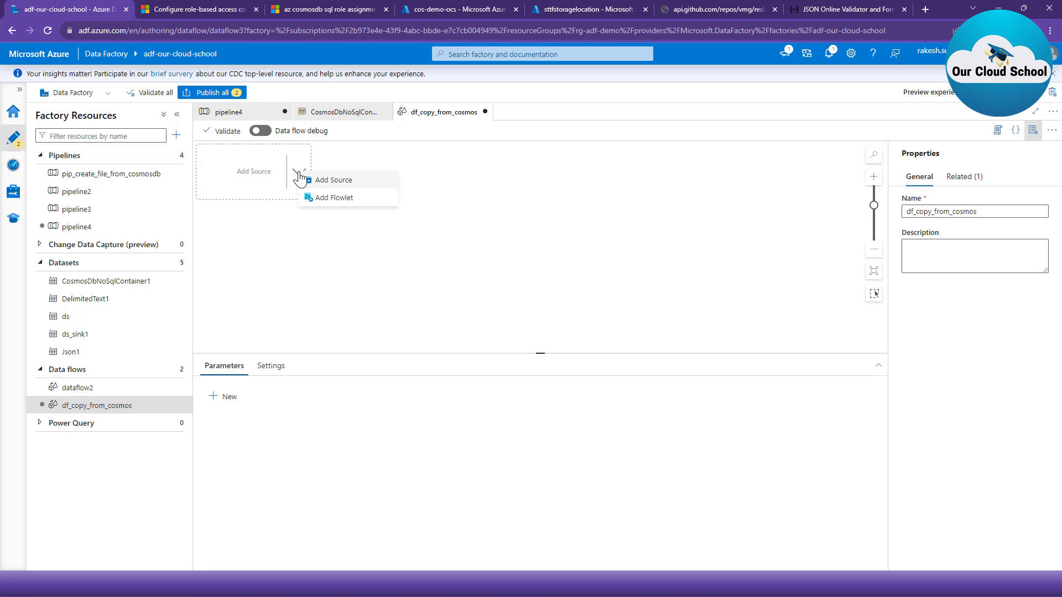
left_click(343, 180)
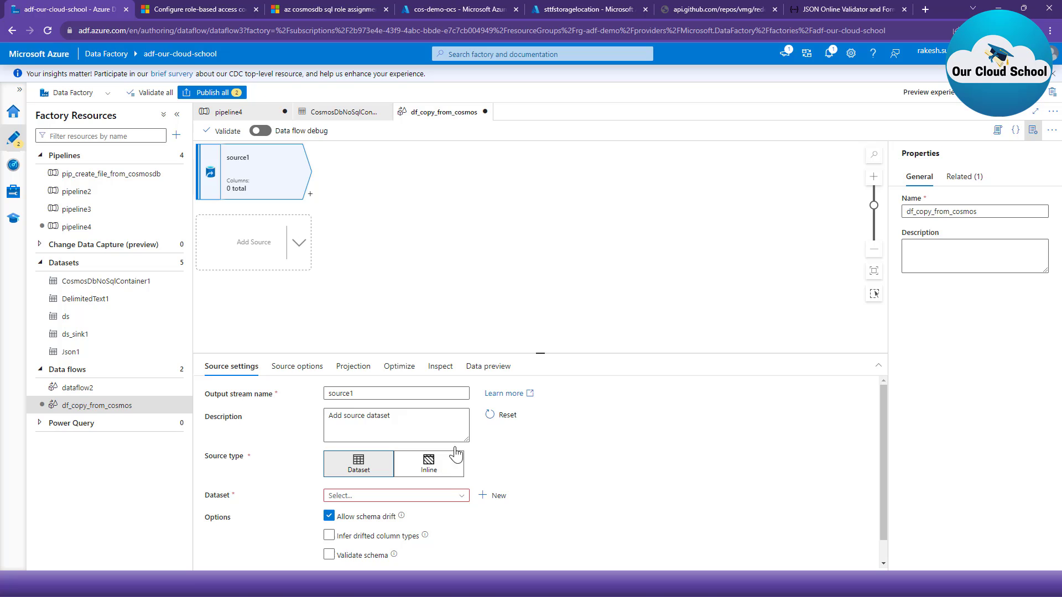
left_click_drag(542, 352, 545, 238)
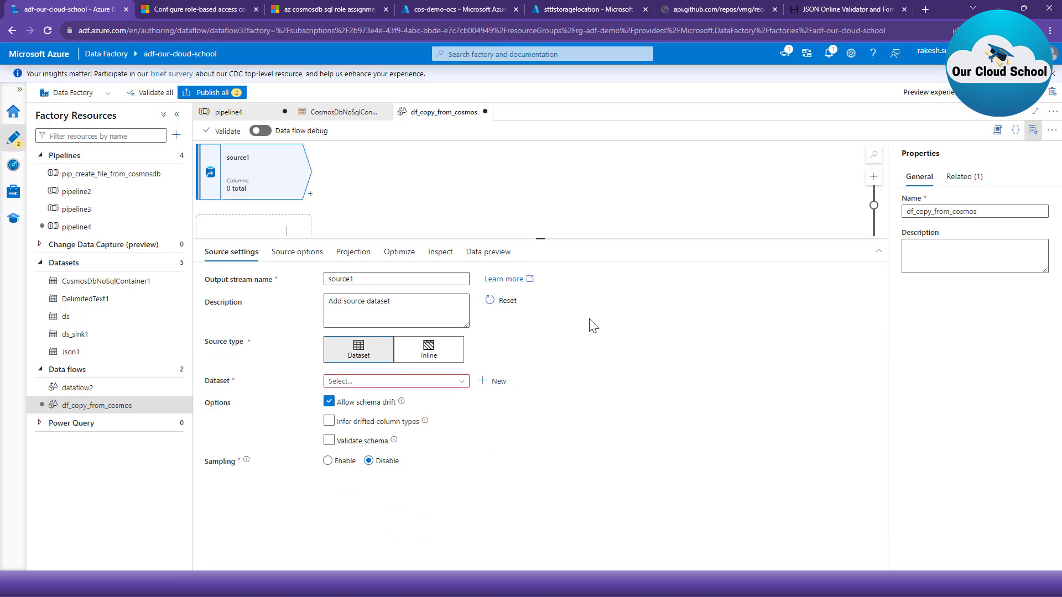
- Start a new Azure Cosmos DB for NoSQL dataset for the data flow source and name it ds_cosmos
left_click(459, 386)
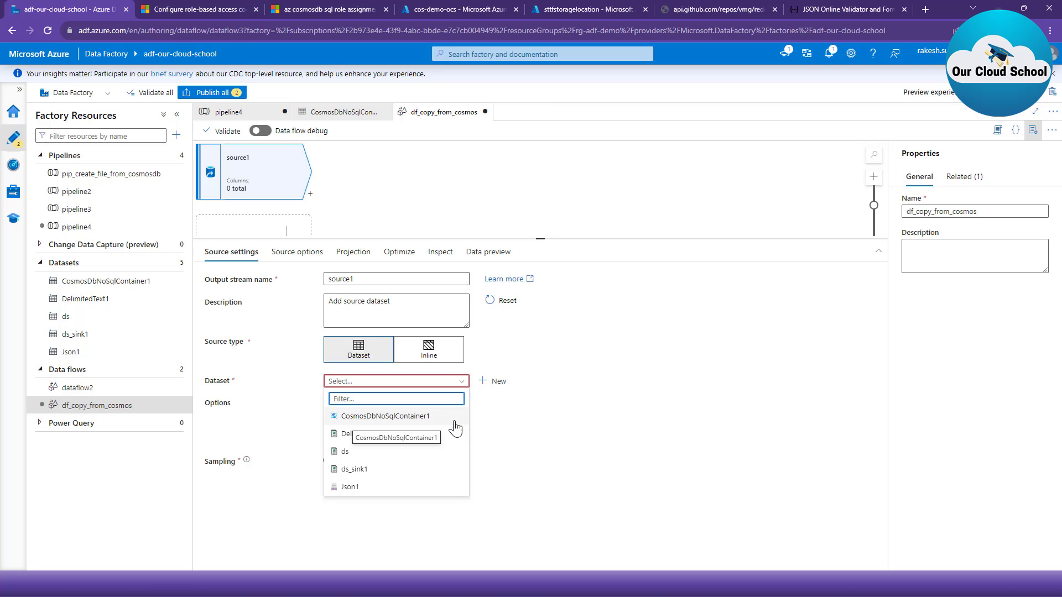
left_click(605, 422)
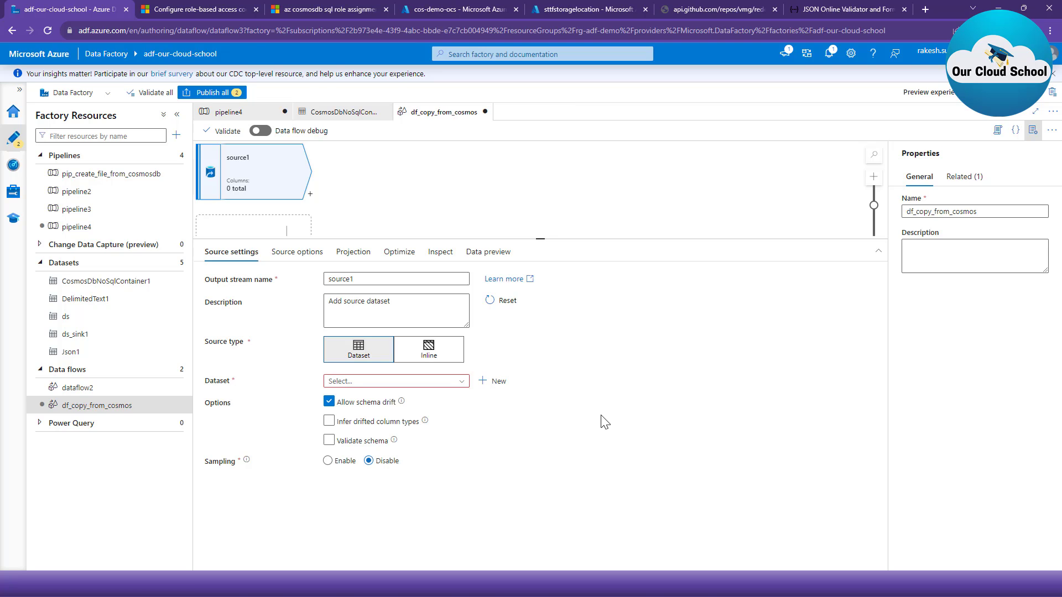
left_click(497, 383)
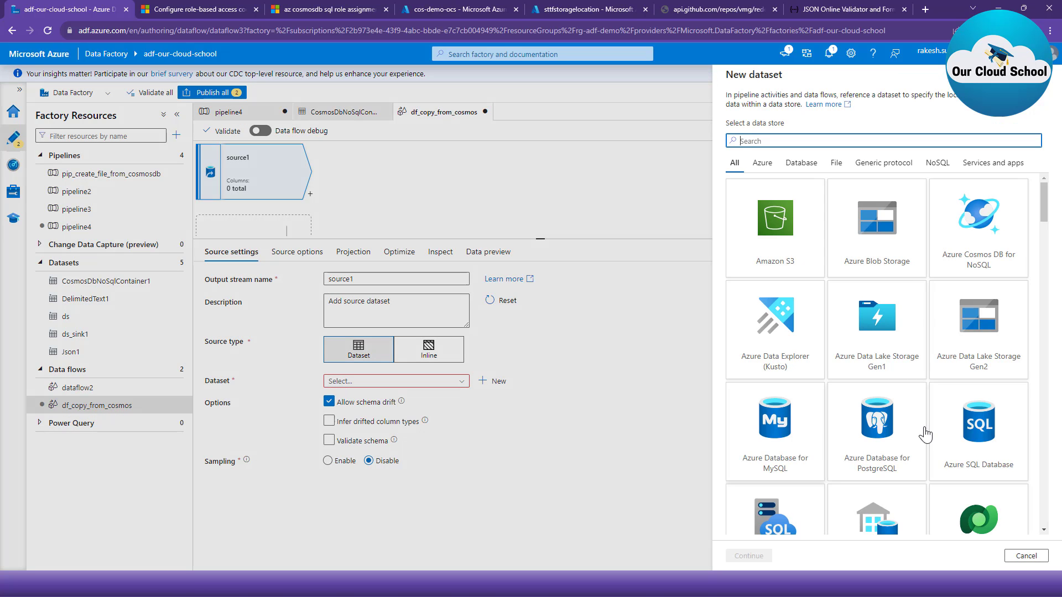
scroll(885, 365, "down", 2)
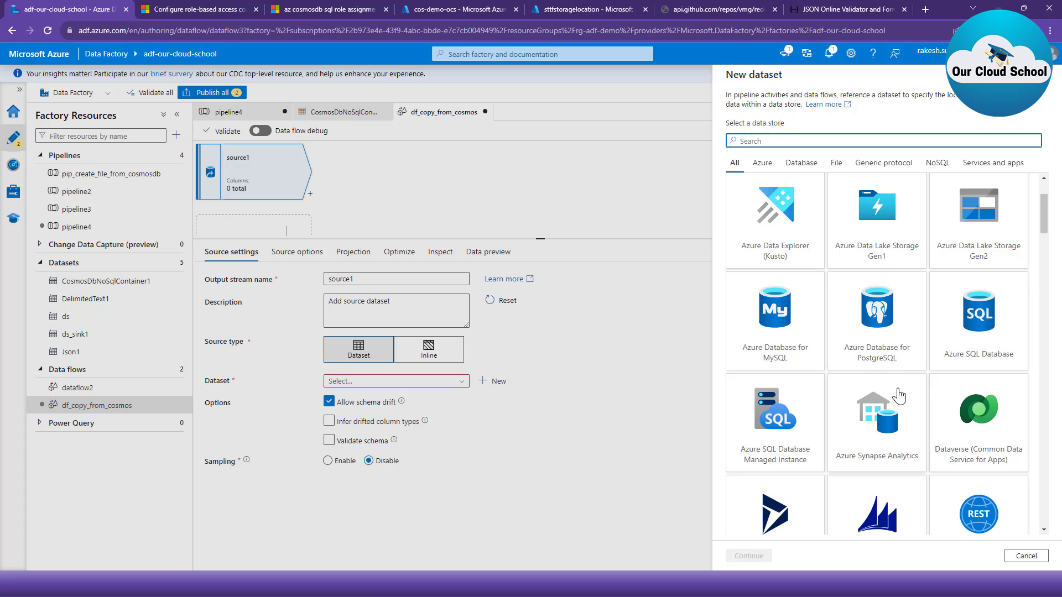
scroll(807, 354, "up", 2)
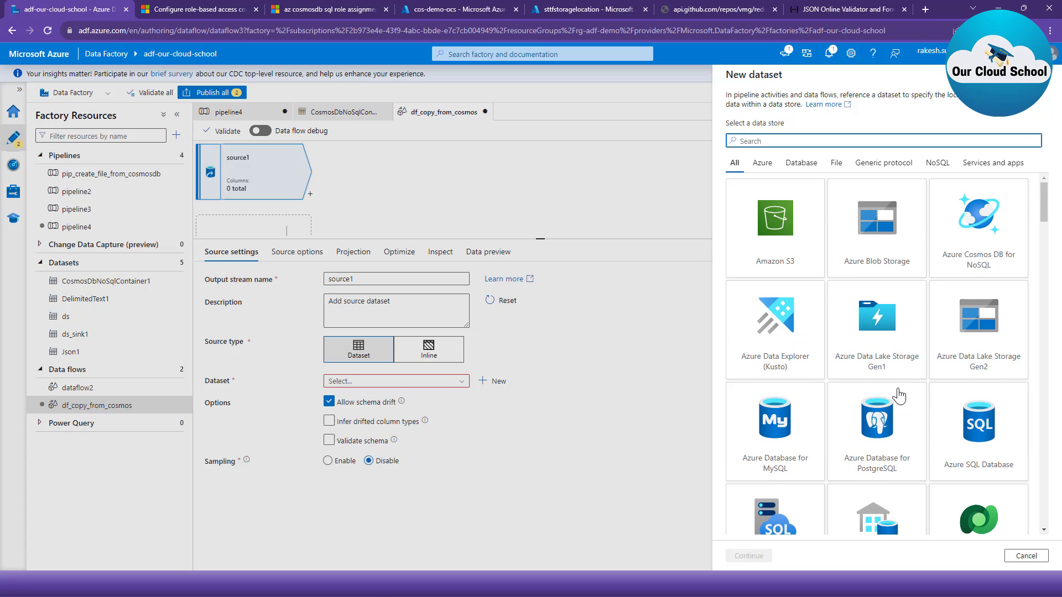
left_click(979, 233)
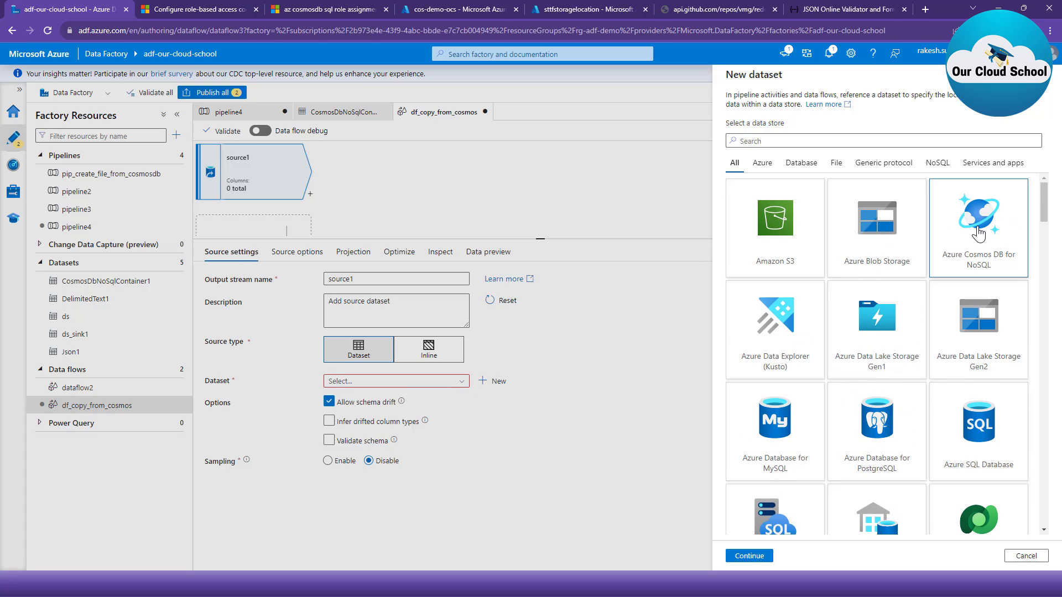
left_click(751, 557)
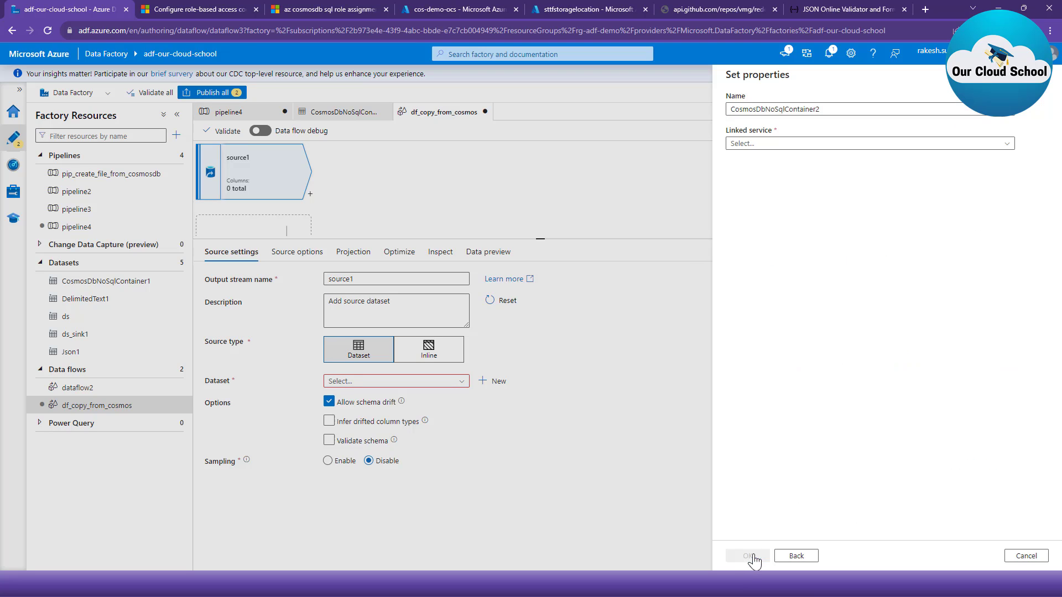
double_click(825, 109)
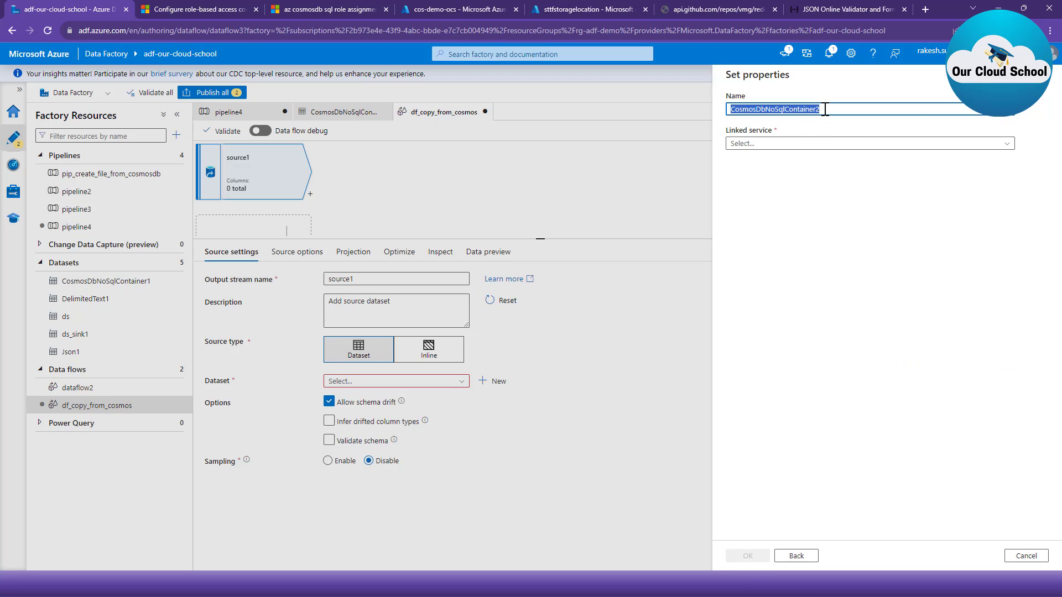
type("ds_cosmos")
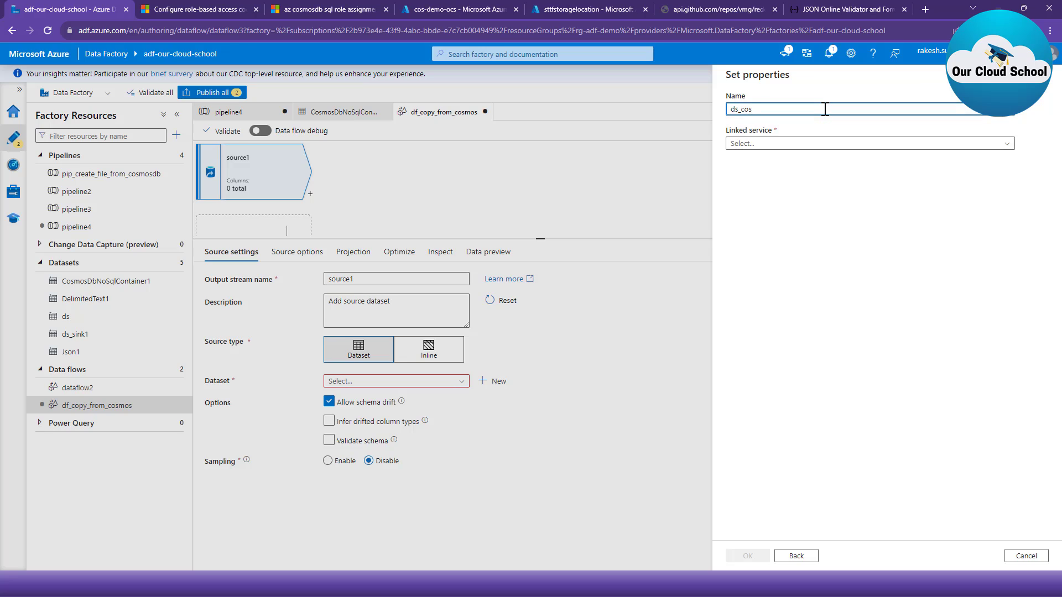
- Start a new linked service for the dataset, name it ls_cosmos and keep Account key as the authentication type
left_click(824, 145)
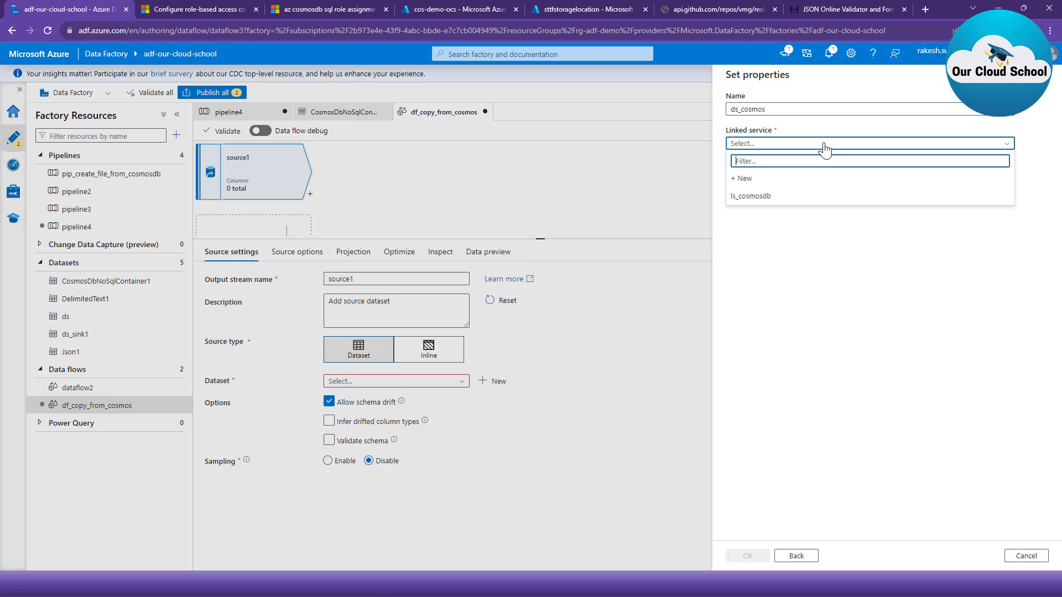
left_click(807, 180)
double_click(783, 120)
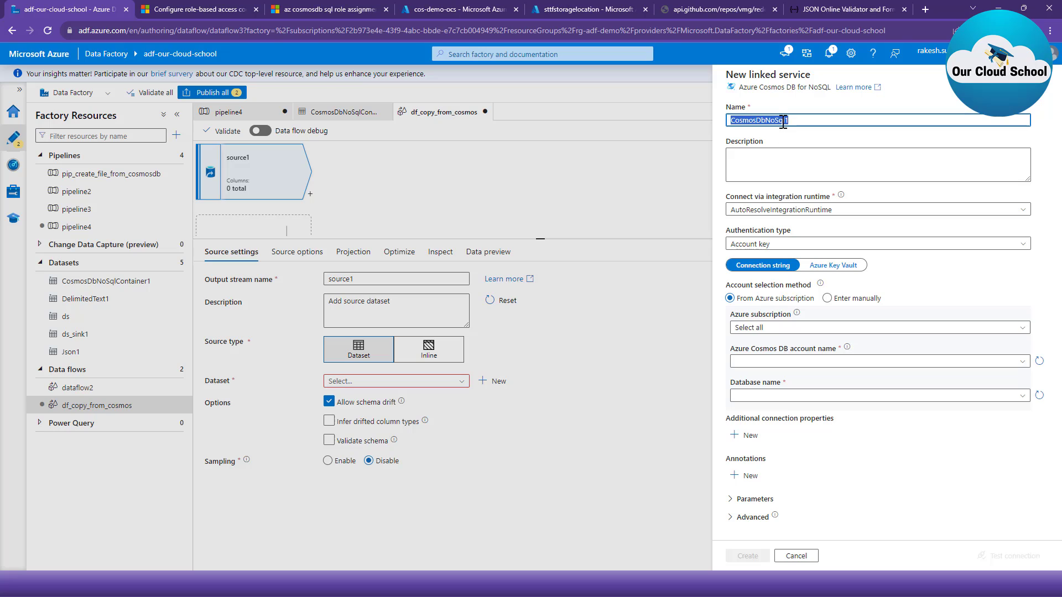
type("ls_cosmos")
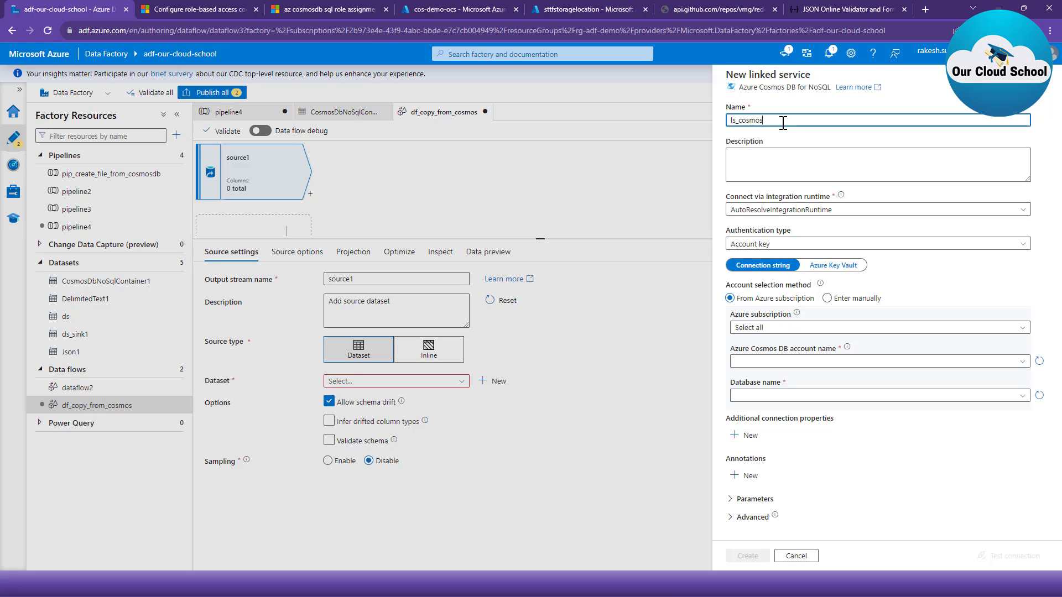
left_click(797, 249)
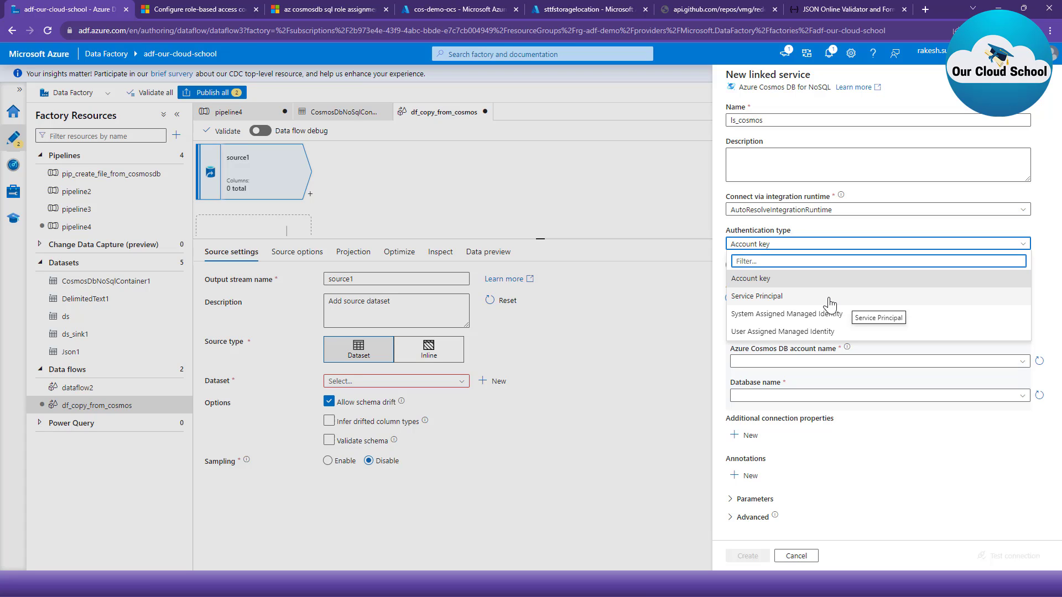
left_click(831, 229)
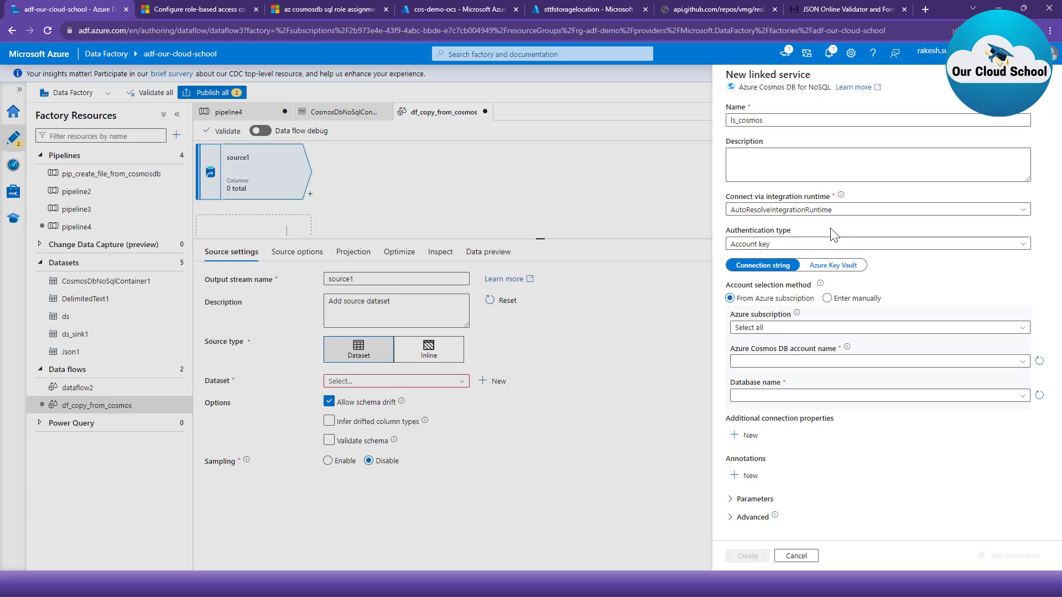
- Set the linked service's Azure subscription to Our Cloud School and its Cosmos DB account to cos-demo-ocs
left_click(825, 328)
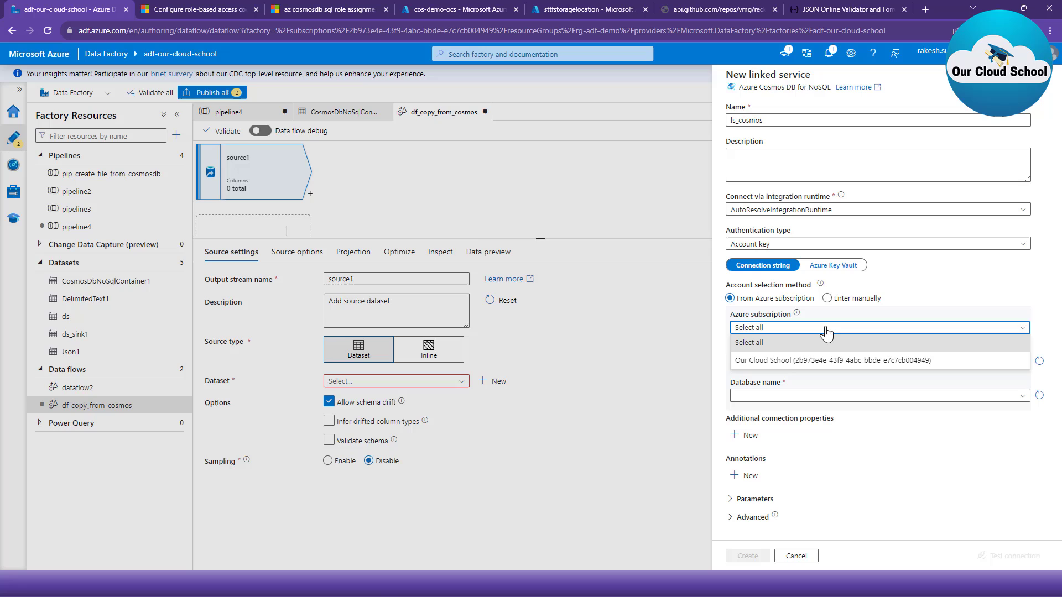
left_click(840, 360)
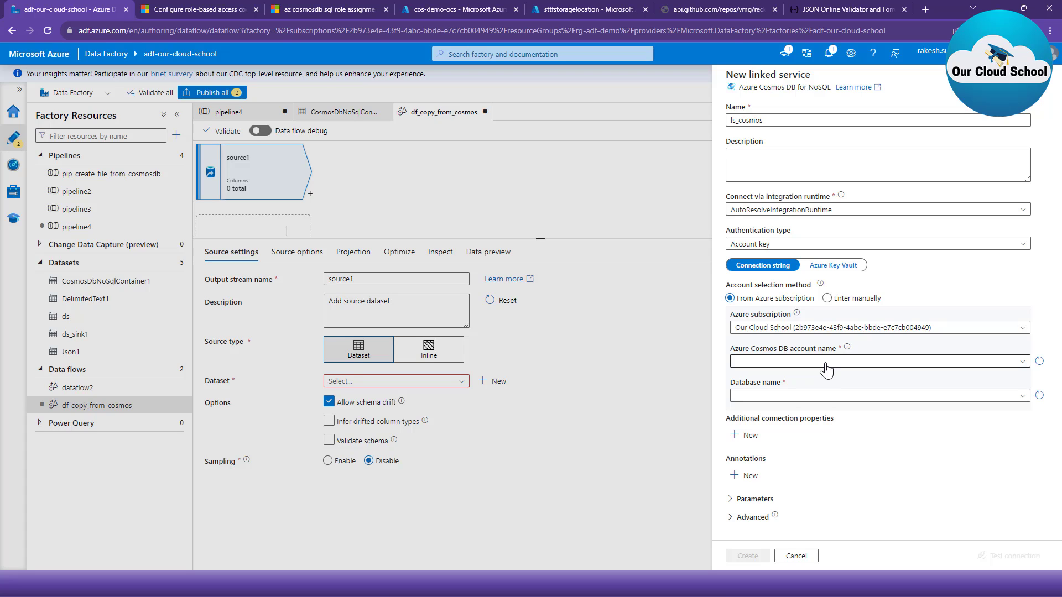
left_click(826, 362)
left_click(821, 374)
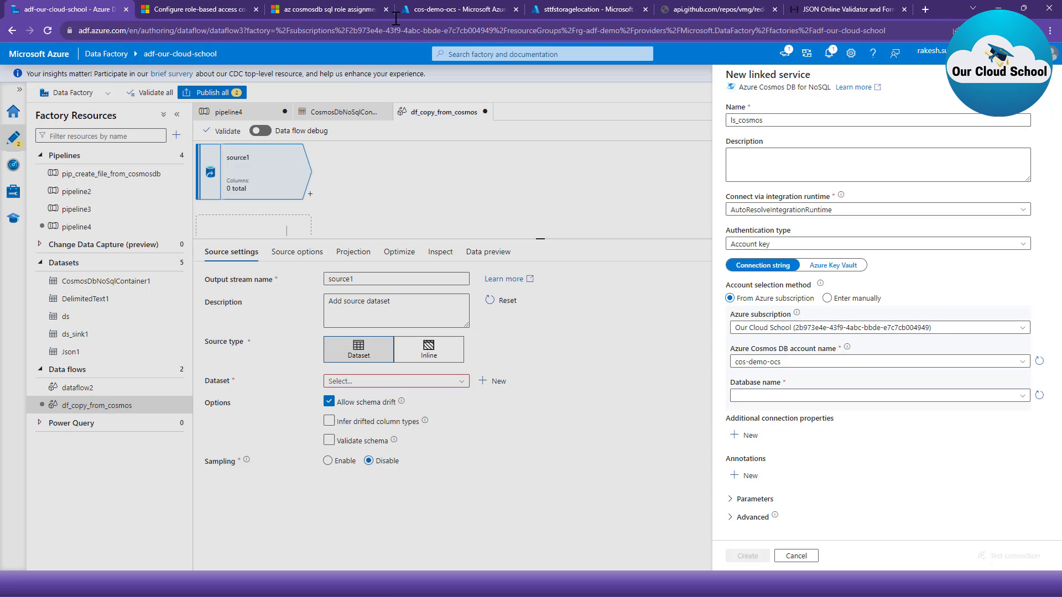
- Switch to the Azure portal to view the Keys page of the cos-demo-ocs account, and return to Data Factory
left_click(450, 10)
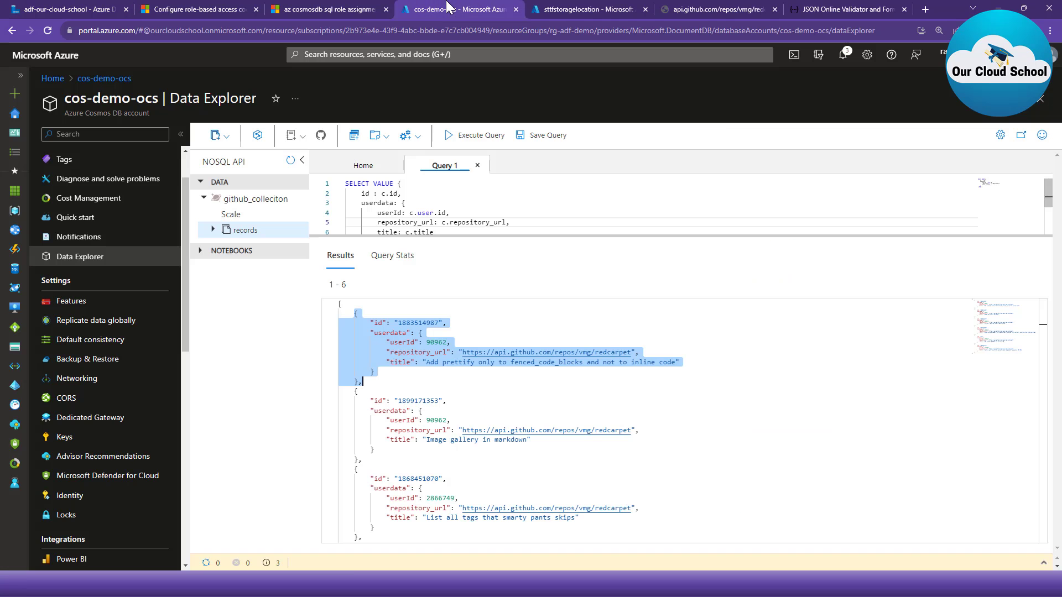
left_click(65, 440)
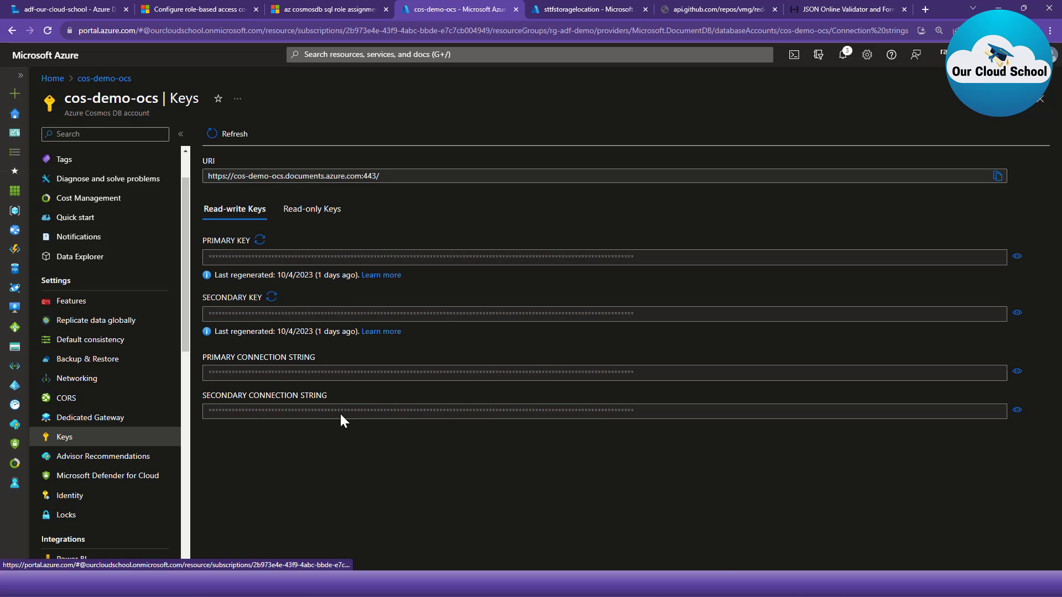
left_click(65, 9)
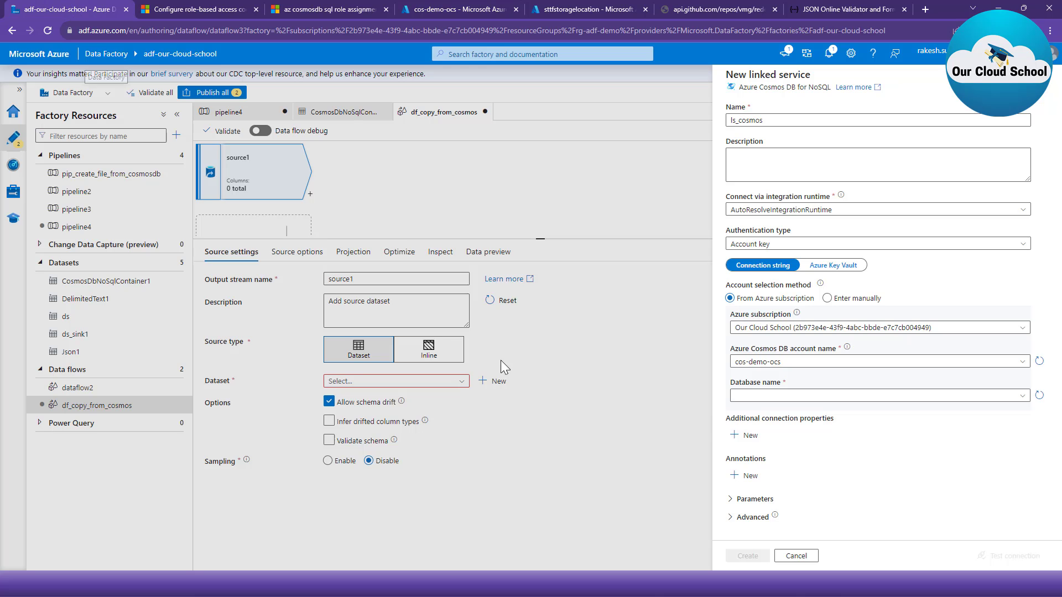
- Choose the github_colleciton database, test the connection and create the linked service
left_click(788, 397)
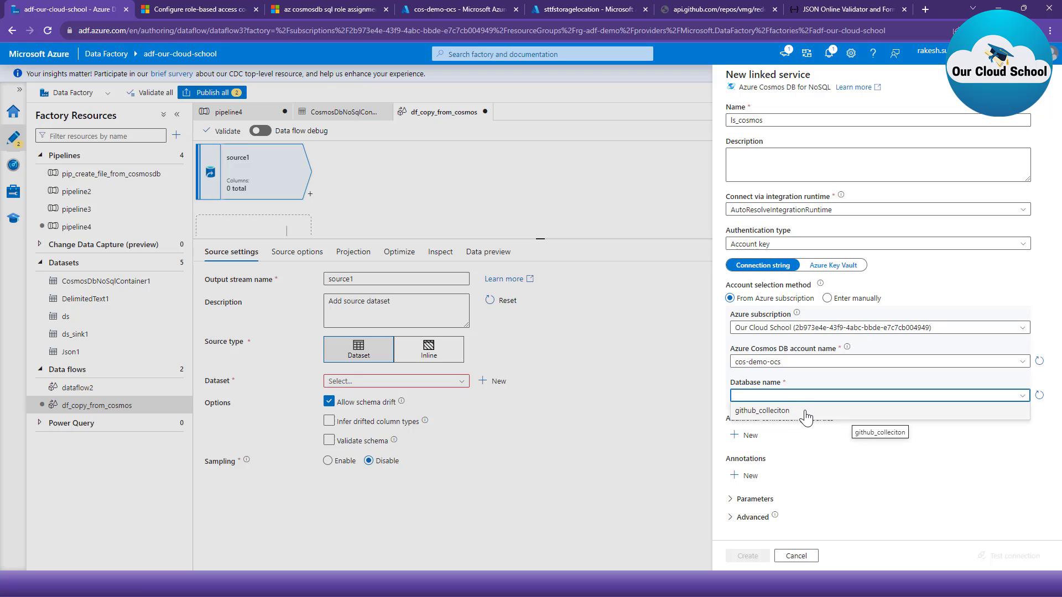
left_click(805, 416)
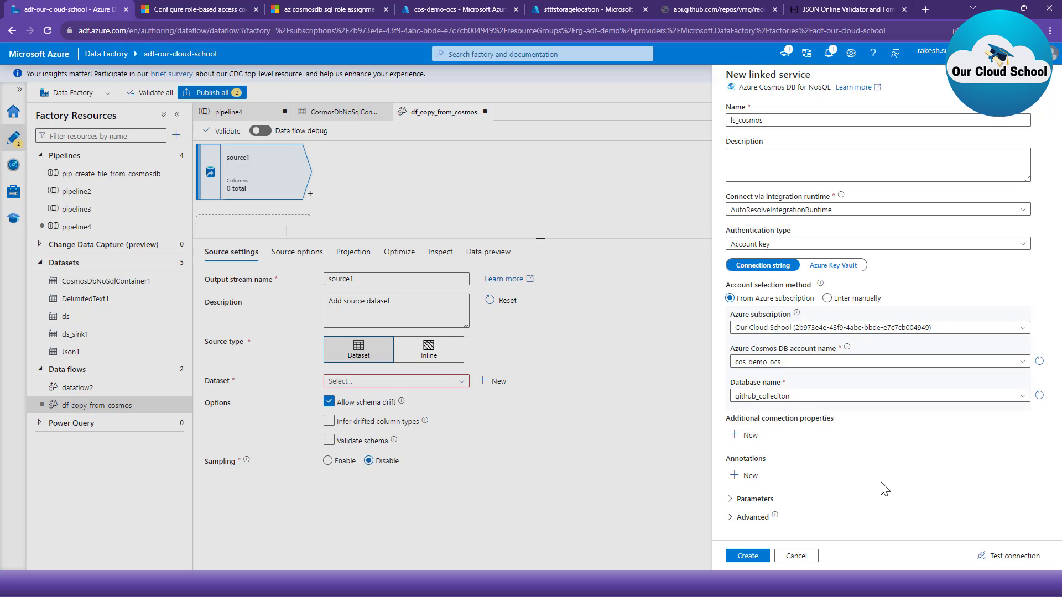
left_click(997, 558)
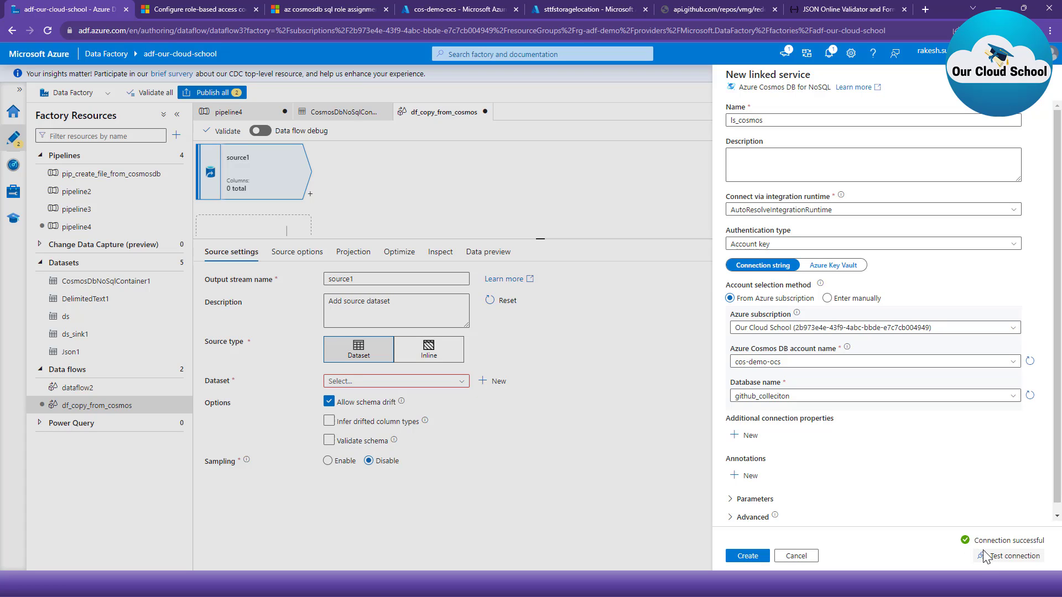
left_click(748, 557)
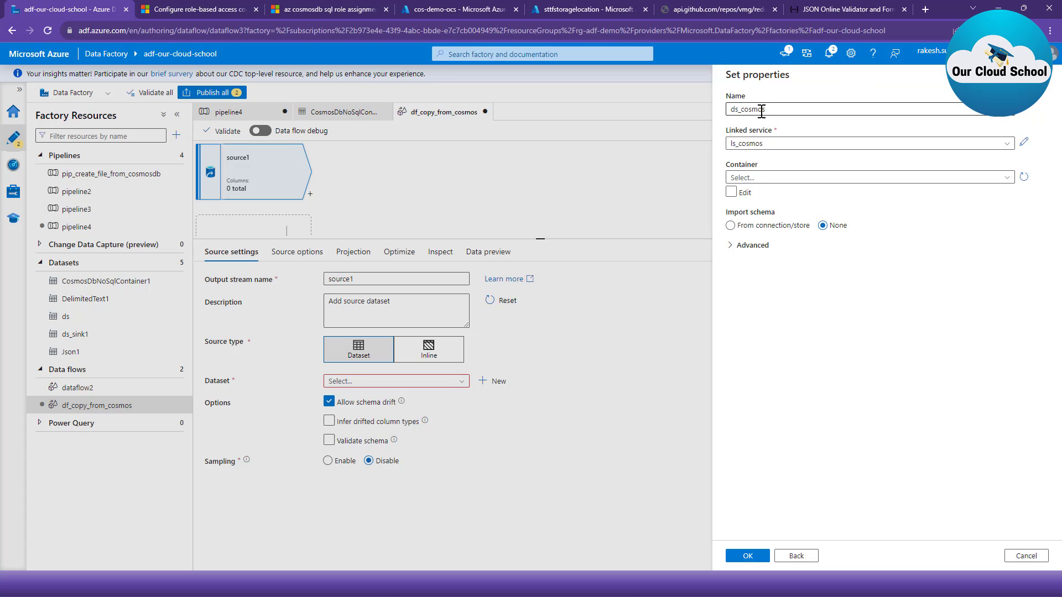
- Set the dataset's container to records with the schema imported from the connection/store, and create the dataset
left_click(792, 182)
left_click(798, 213)
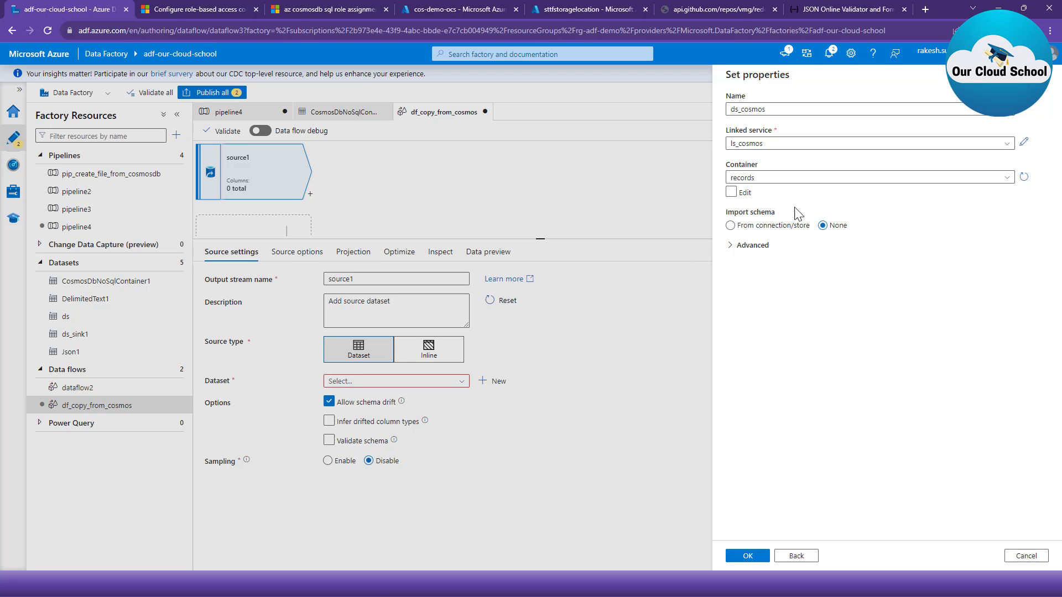
left_click(754, 196)
left_click(758, 557)
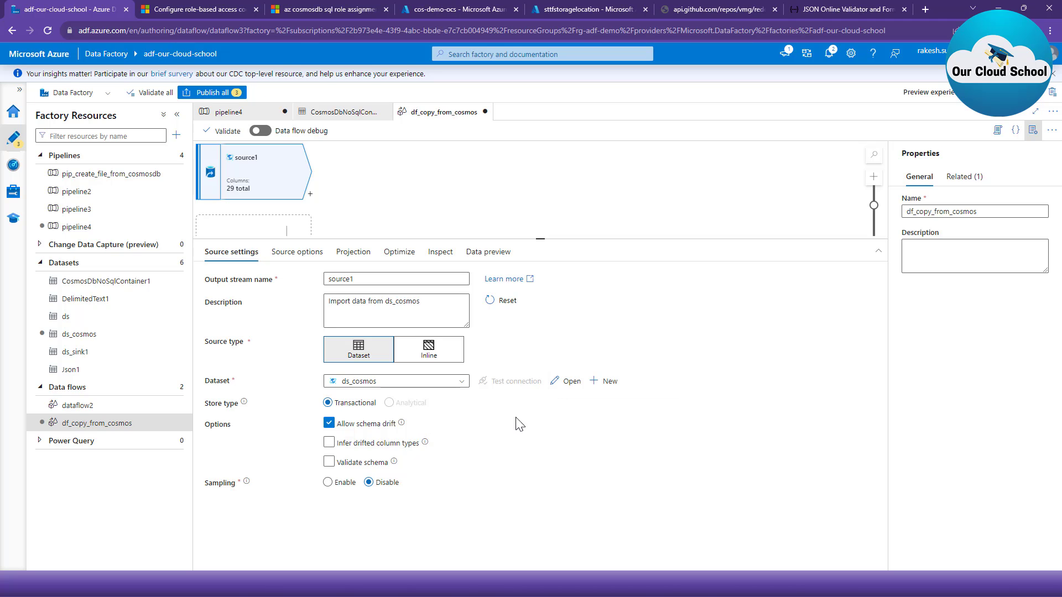
- Open the ds_cosmos dataset and check its parameters and the manual edit option for the container name
left_click(563, 383)
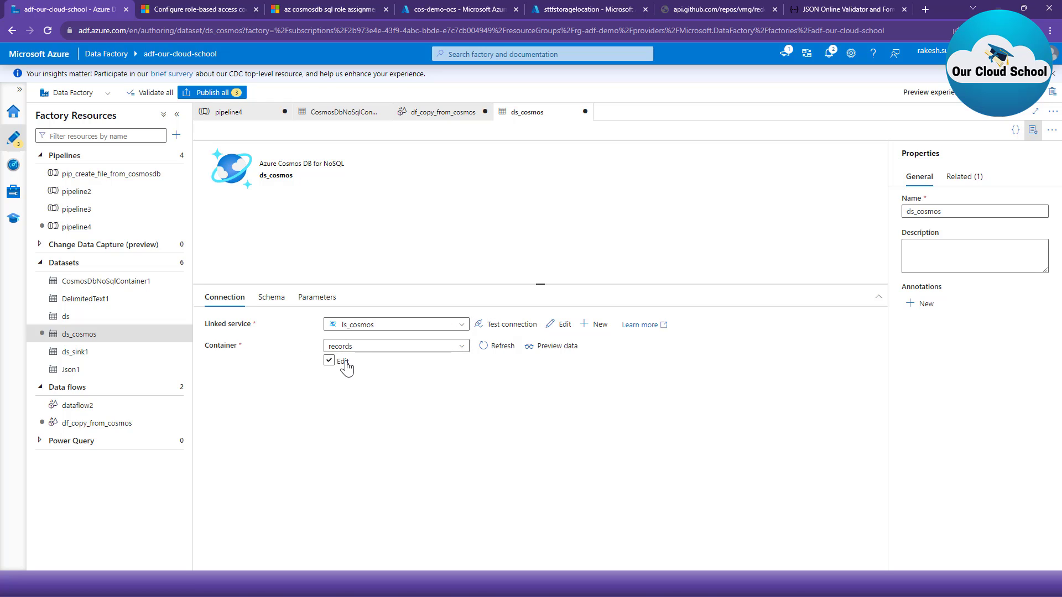
left_click(317, 298)
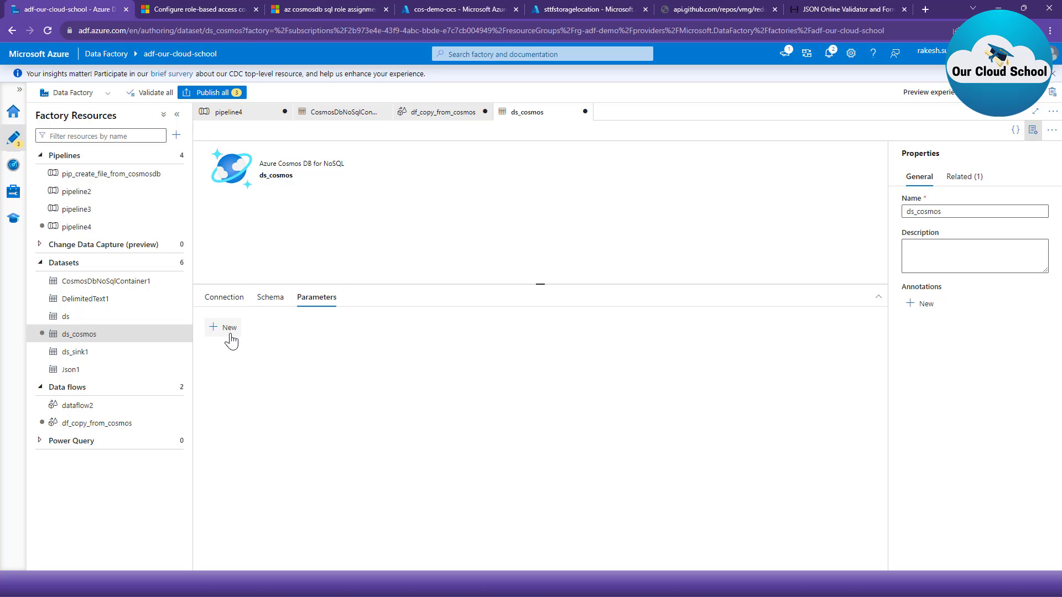
left_click(225, 306)
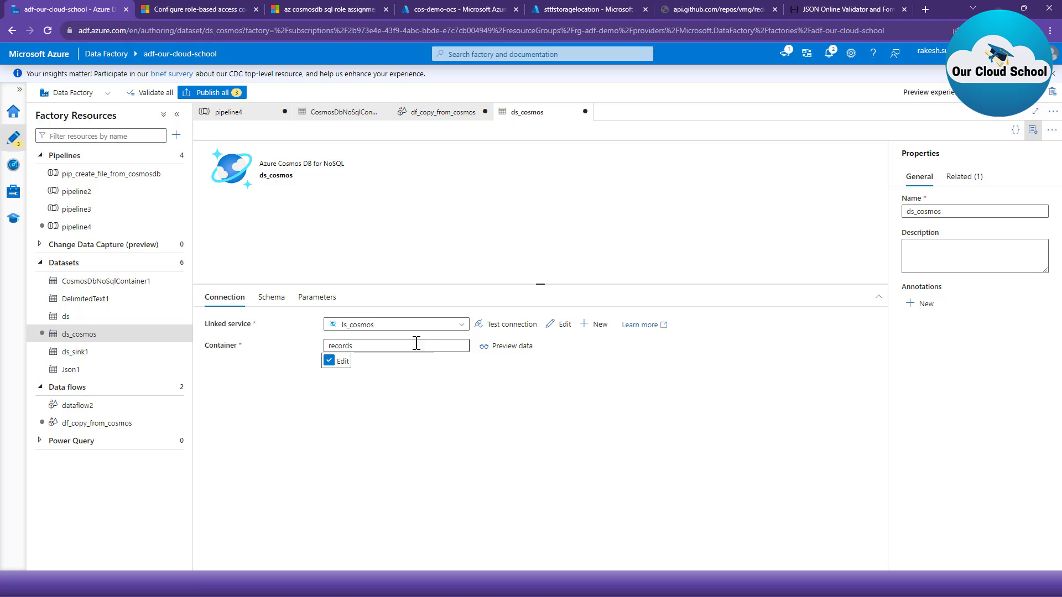
double_click(415, 343)
left_click(328, 360)
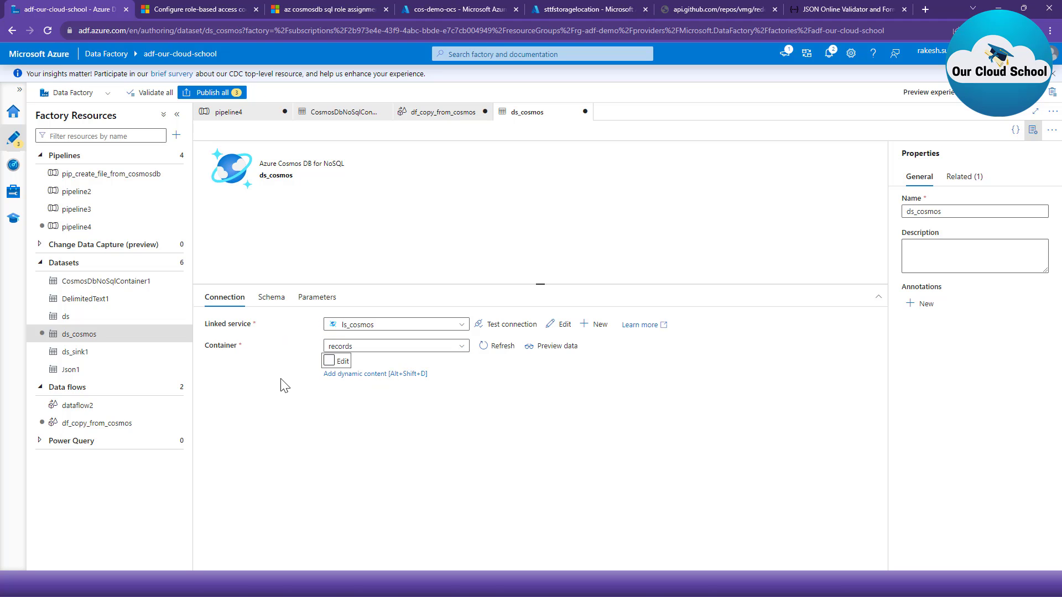
- Examine the column names and types in the ds_cosmos dataset's schema, including the nested user object
left_click(444, 116)
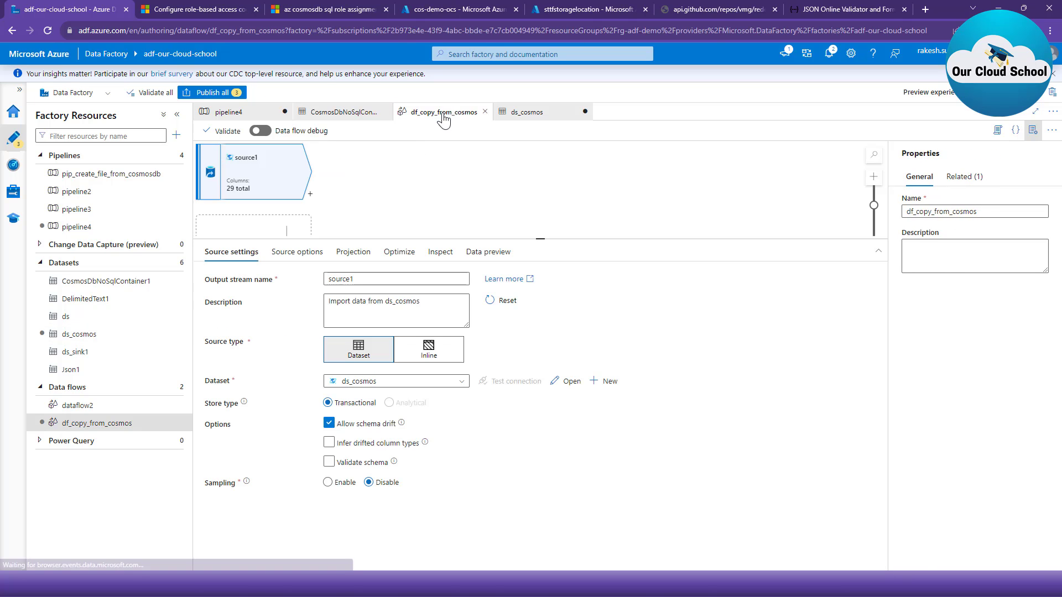
left_click(541, 121)
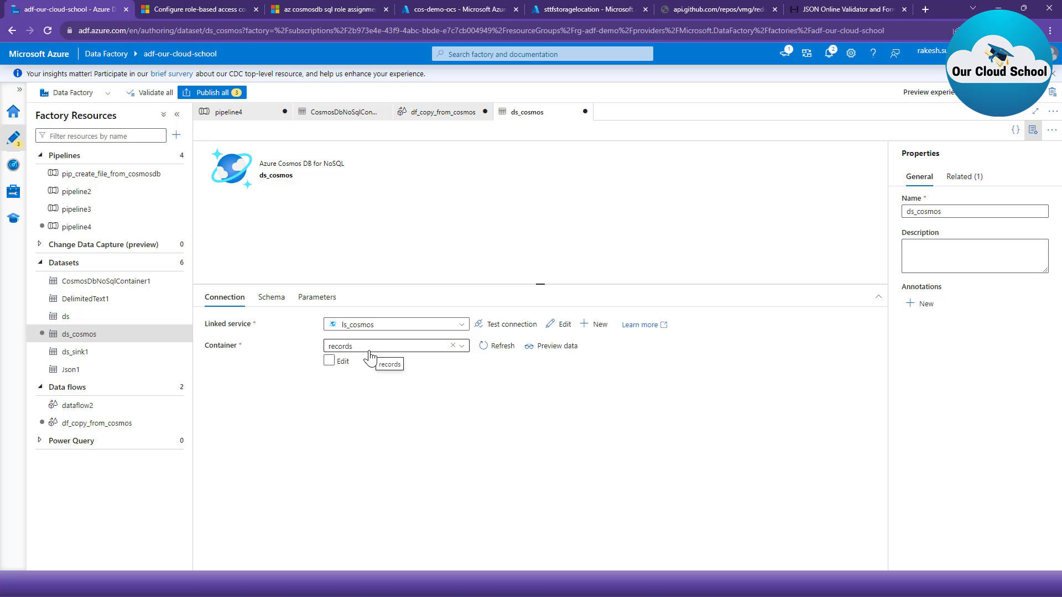
left_click(284, 311)
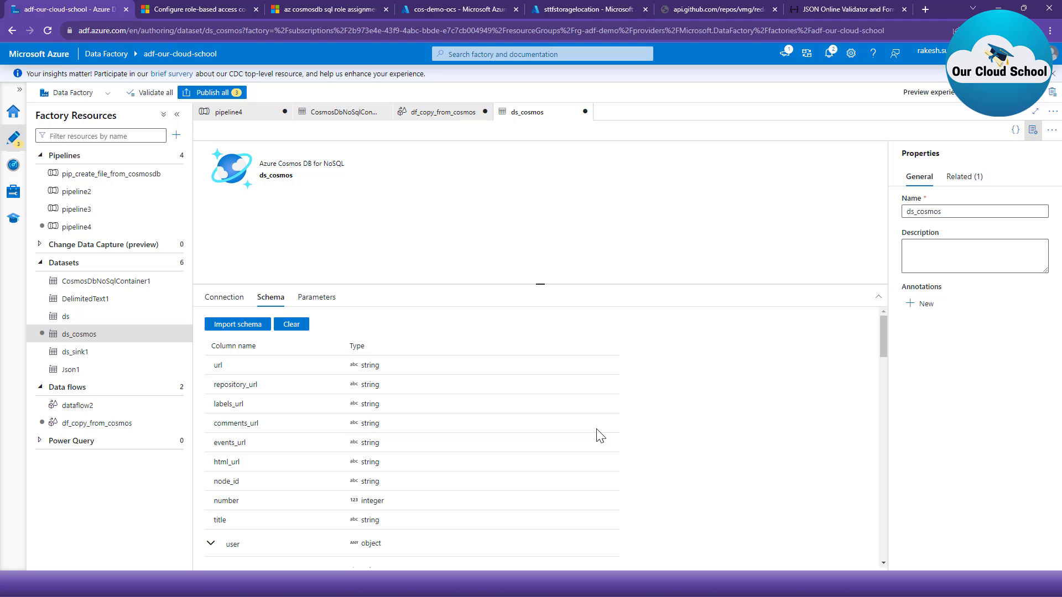
scroll(578, 448, "down", 5)
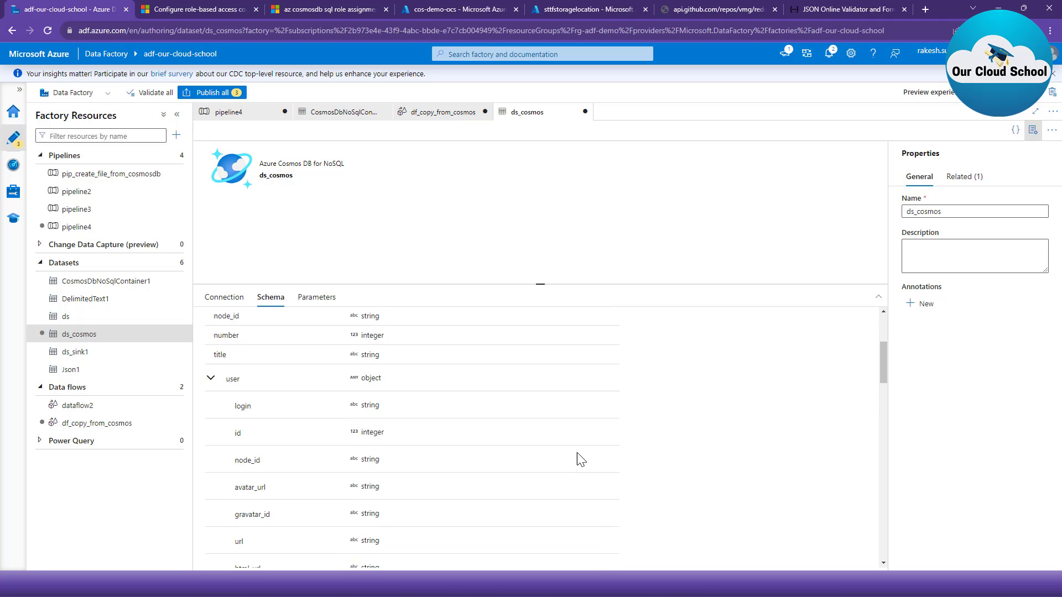
scroll(413, 434, "up", 5)
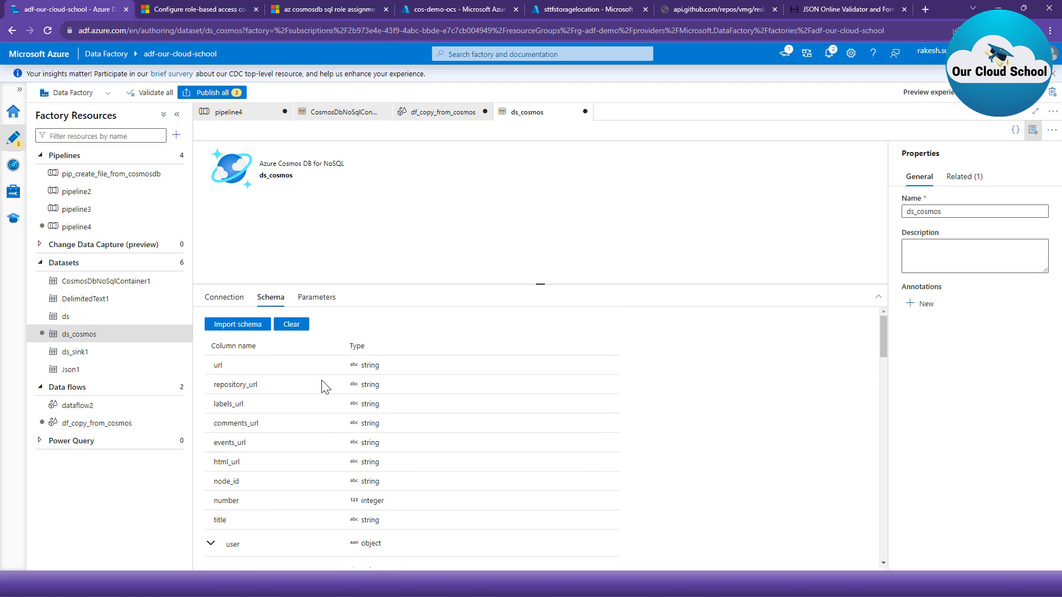
- Check the remaining columns in the ds_cosmos schema down to the reactions object, and return to the df_copy_from_cosmos data flow
scroll(398, 442, "down", 5)
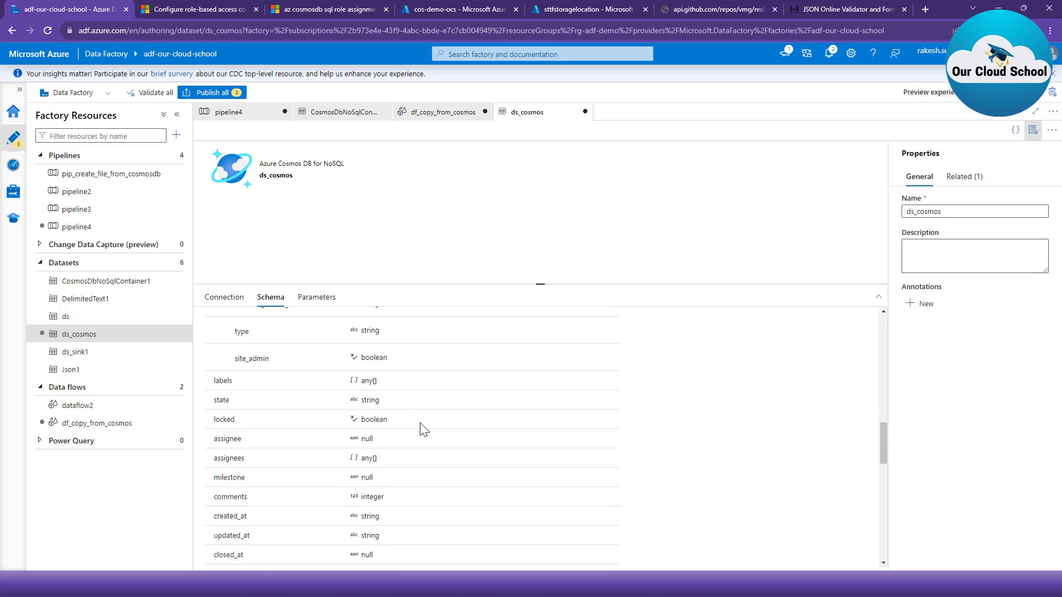
scroll(424, 430, "down", 5)
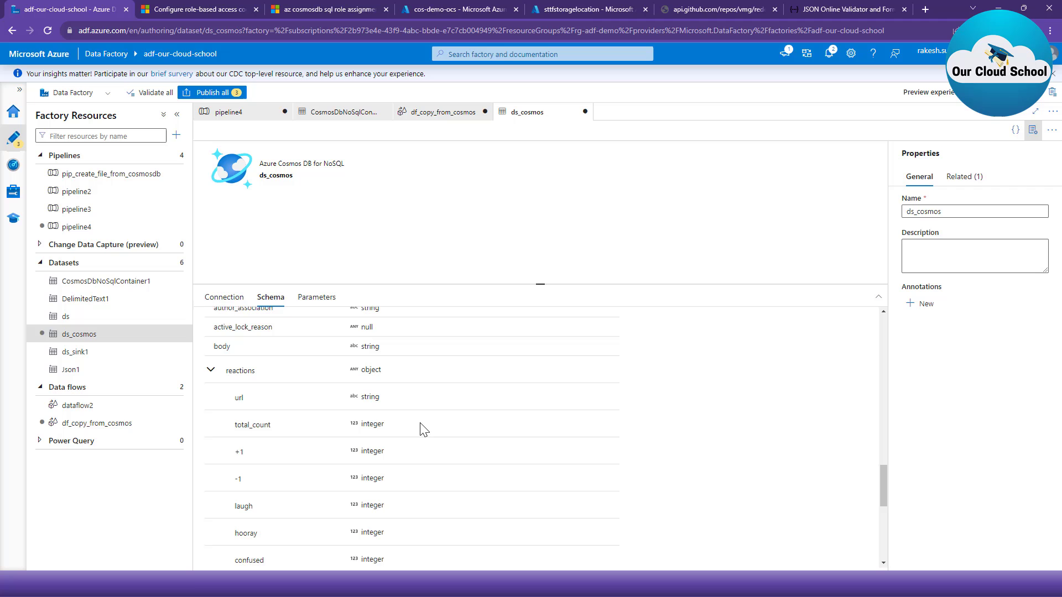
left_click(442, 113)
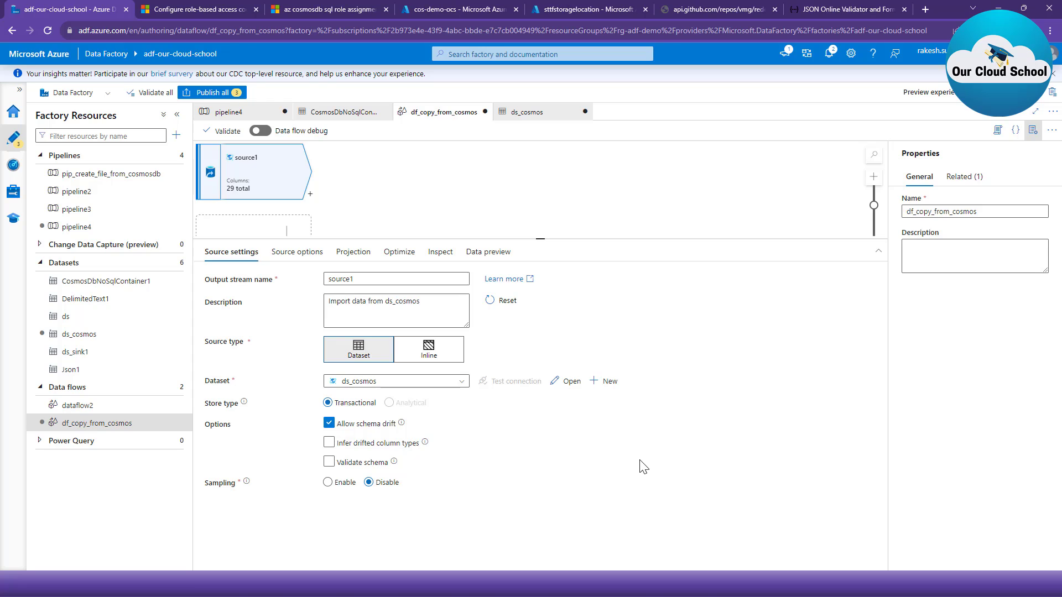
- Set source1's input to the query SELECT VALUE { id : c.id, userdata: { userId: c.user.id, repository_url: c.repository_url, title: c.title } } FROM c
left_click(293, 255)
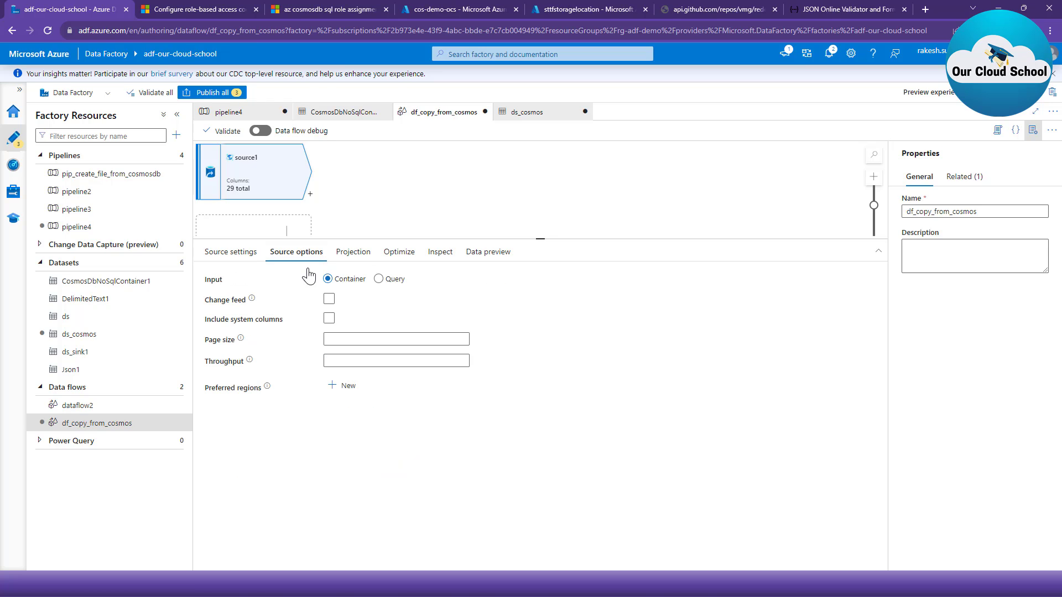
left_click(378, 280)
left_click(389, 315)
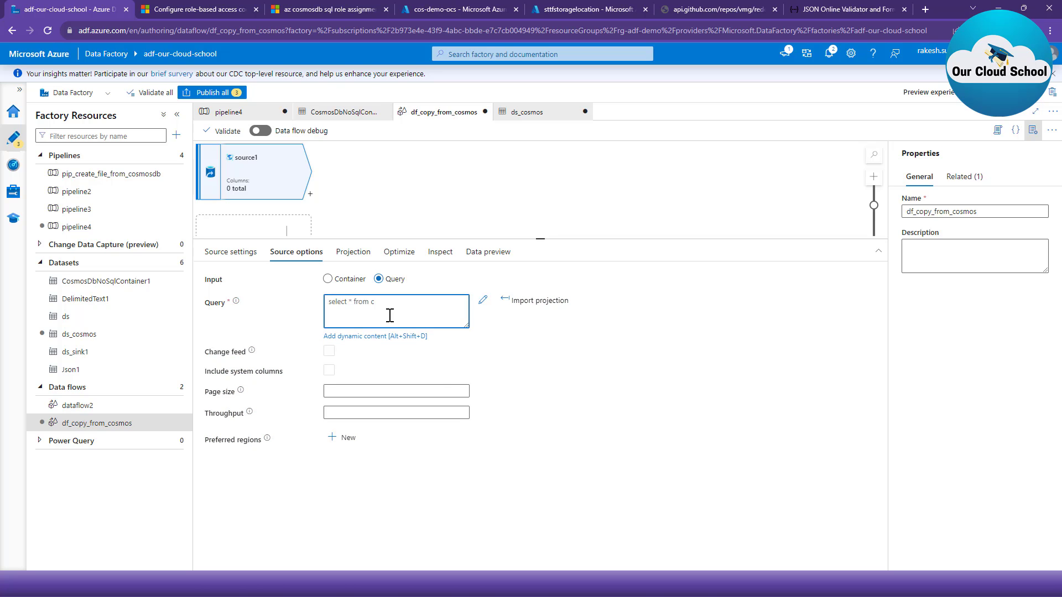
key("ctrl+v")
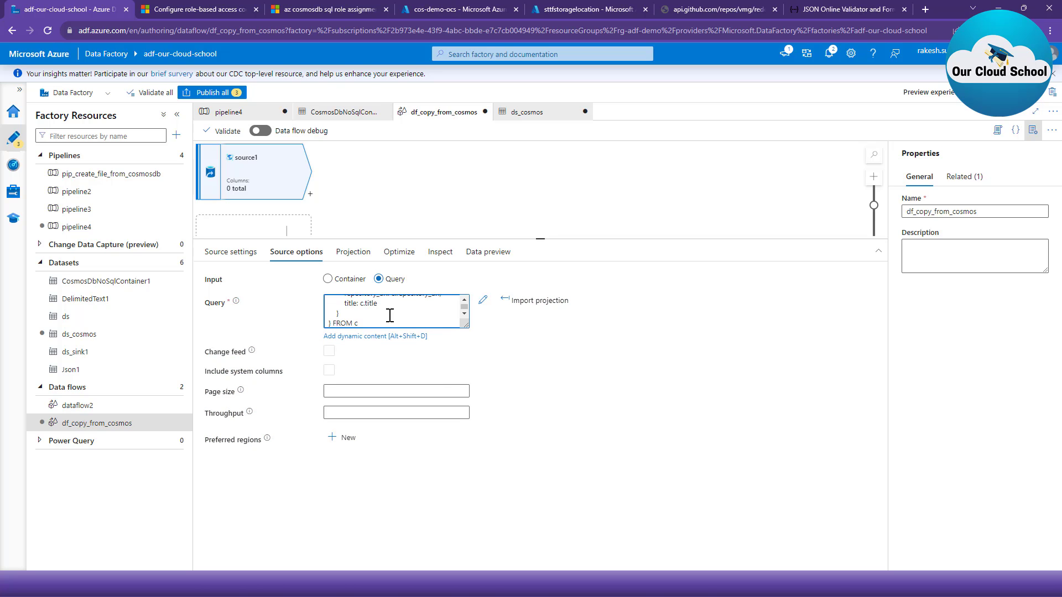
left_click_drag(466, 325, 544, 454)
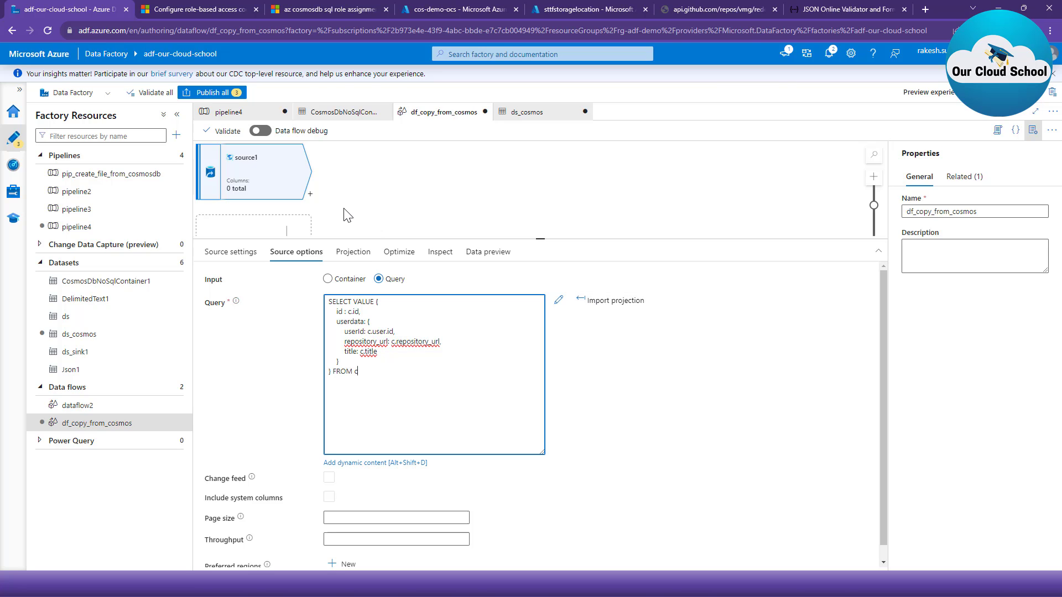
- Turn on data flow debug with AutoResolveIntegrationRuntime and a 1 hour time to live, and load source1's data preview
left_click(269, 134)
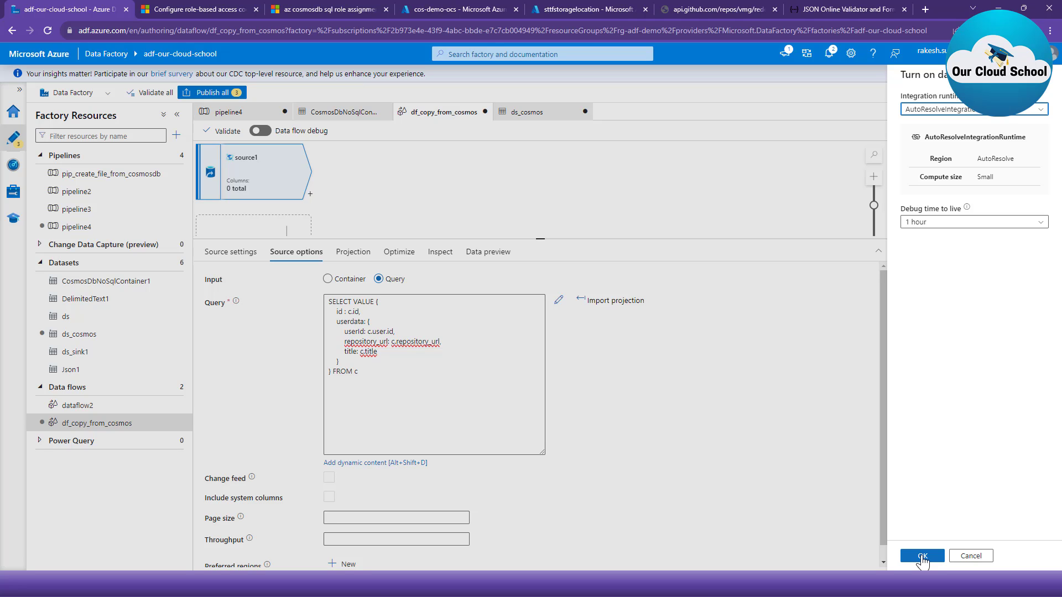
left_click(923, 556)
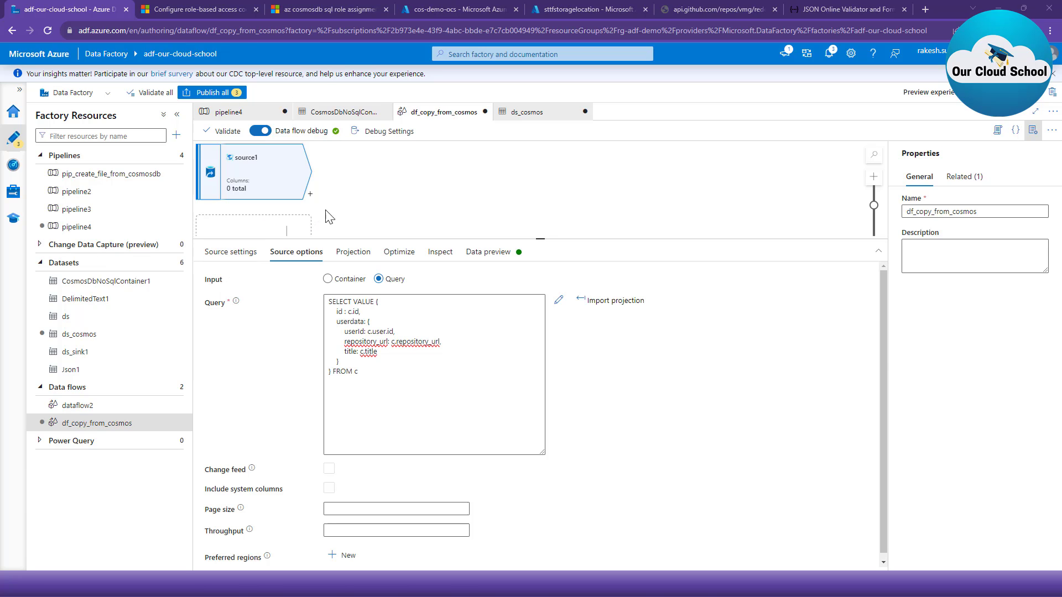
left_click(477, 252)
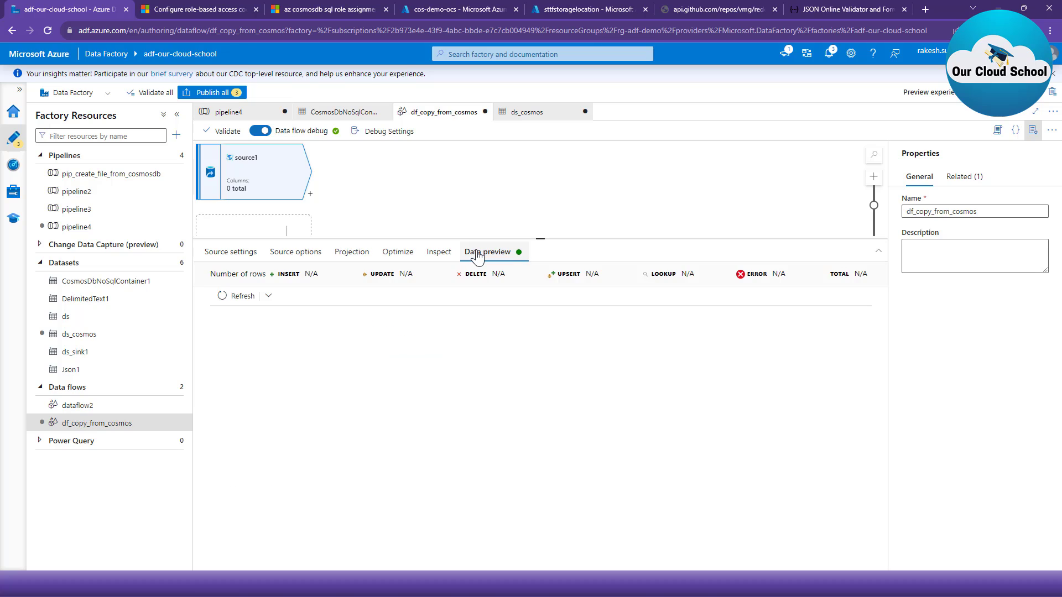
left_click(233, 296)
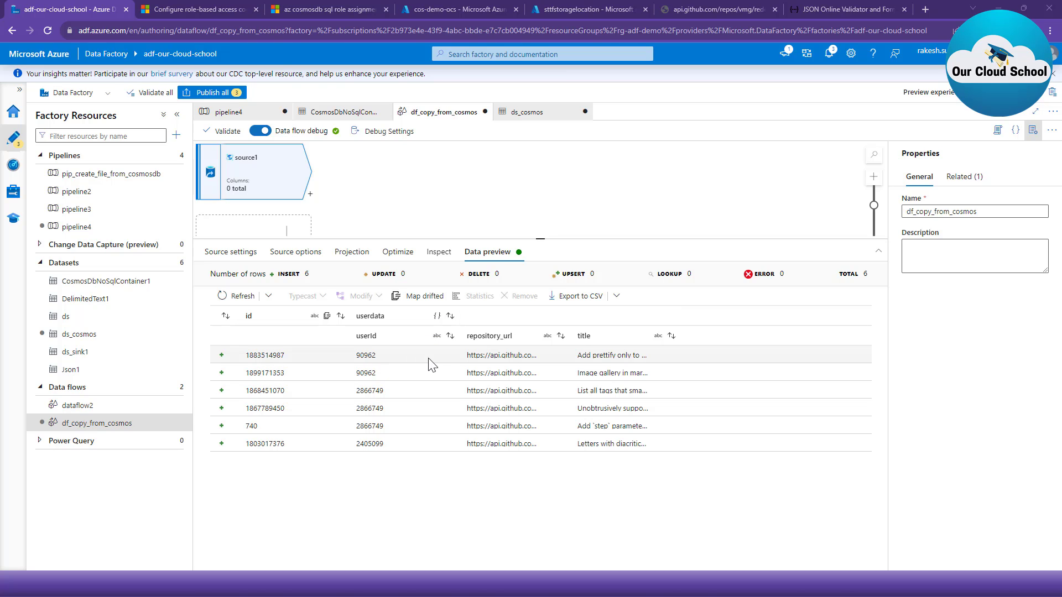
- Check source1's inspected columns, partition option and projection, and compare them with the ds_cosmos dataset's schema
left_click(431, 252)
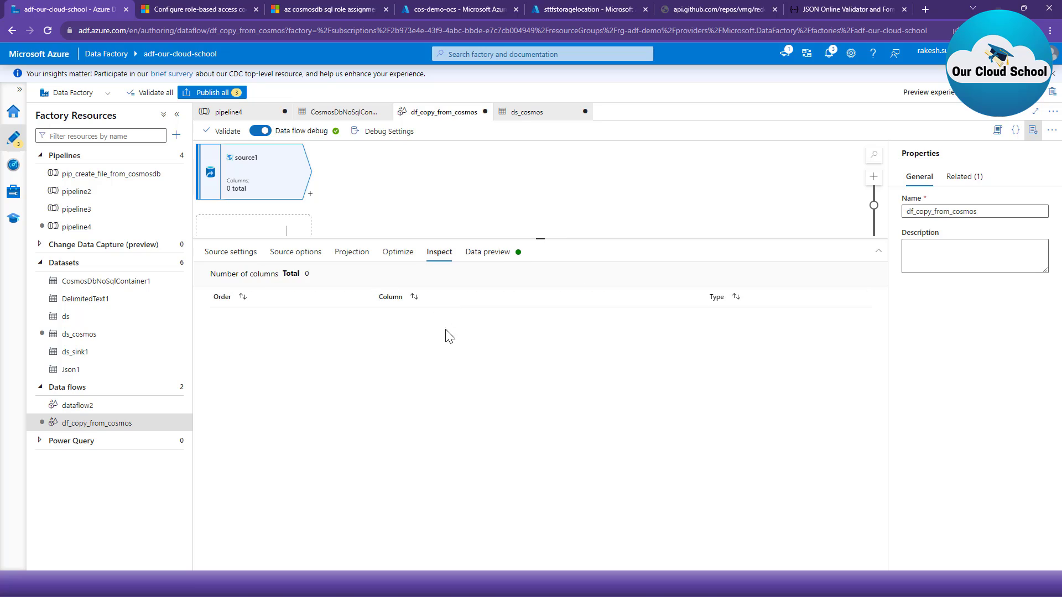
left_click(398, 252)
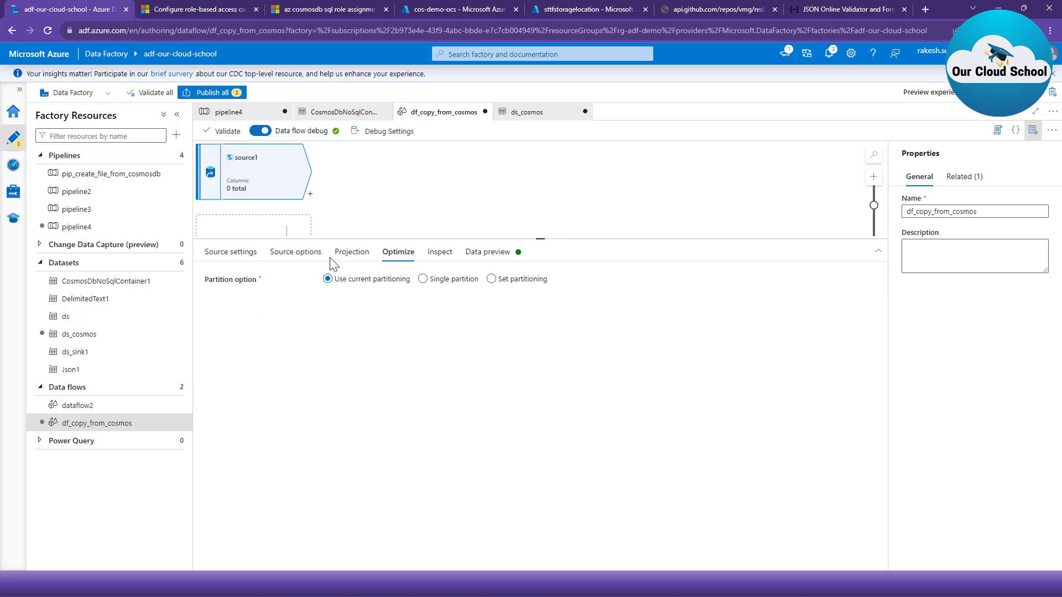
left_click(350, 254)
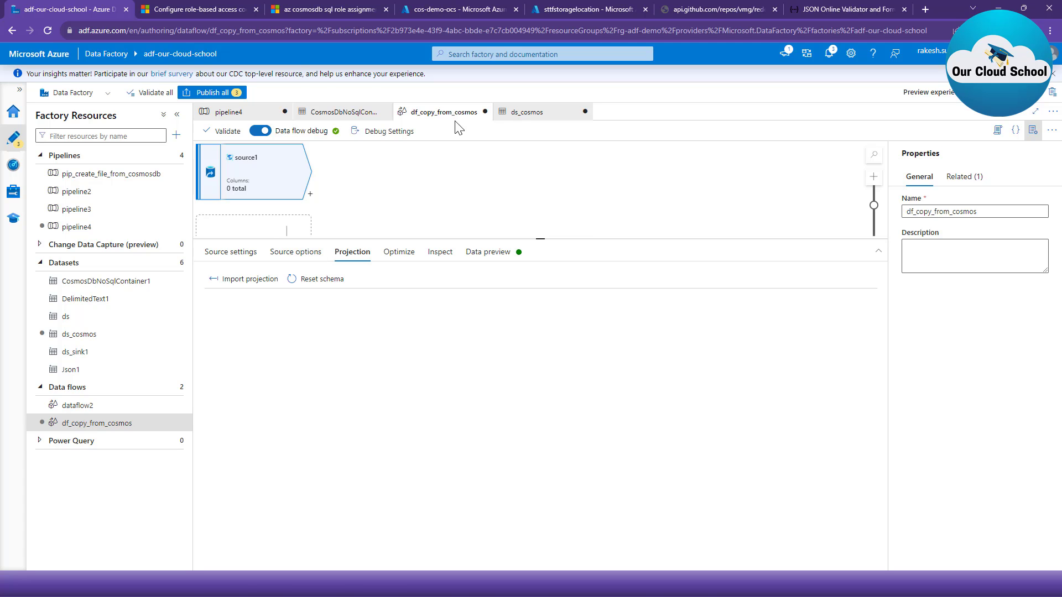
left_click(517, 115)
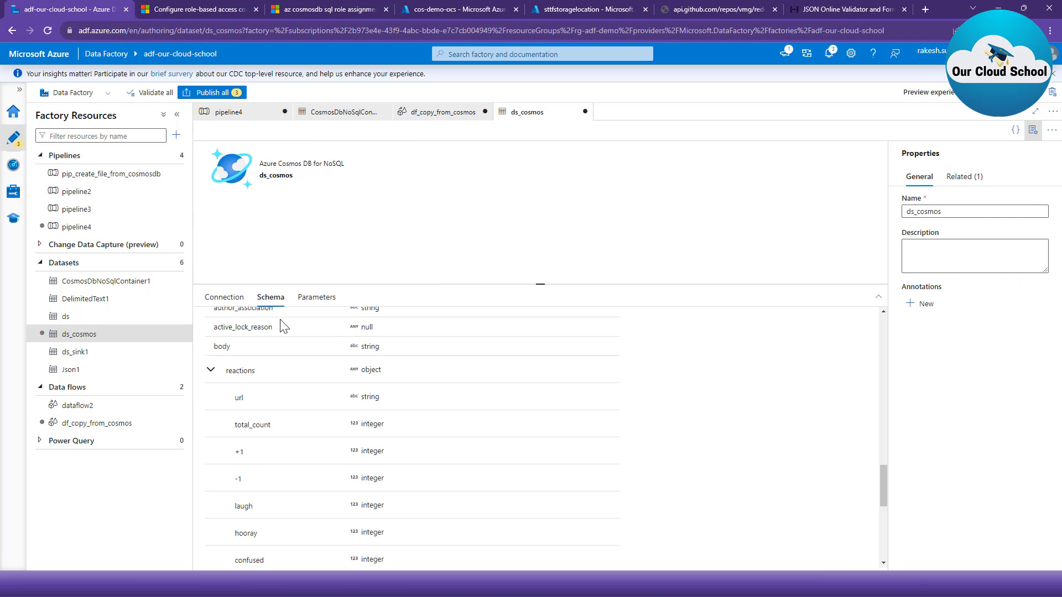
scroll(296, 398, "up", 10)
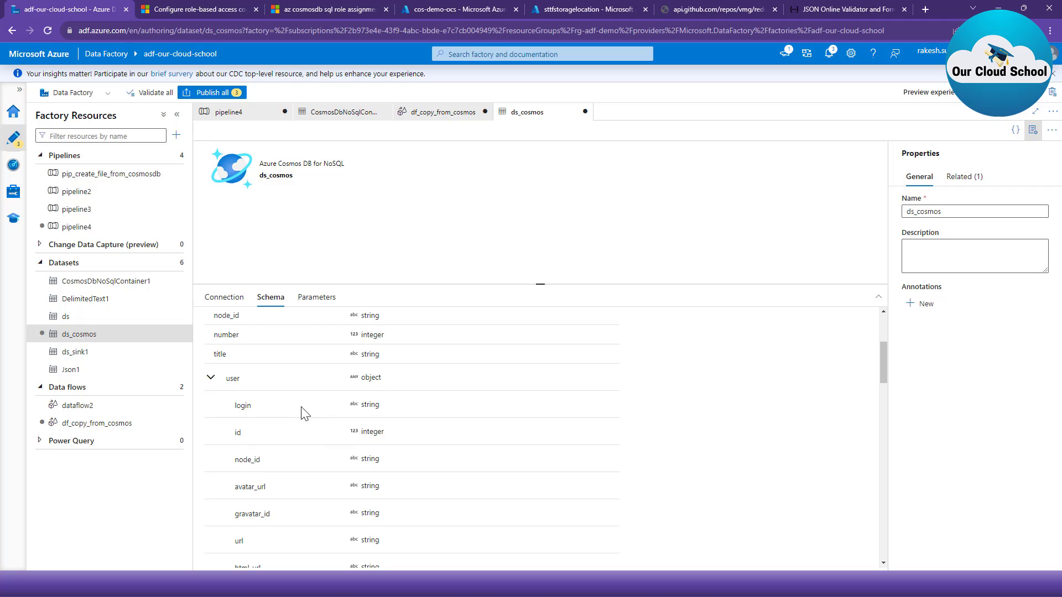
left_click(467, 114)
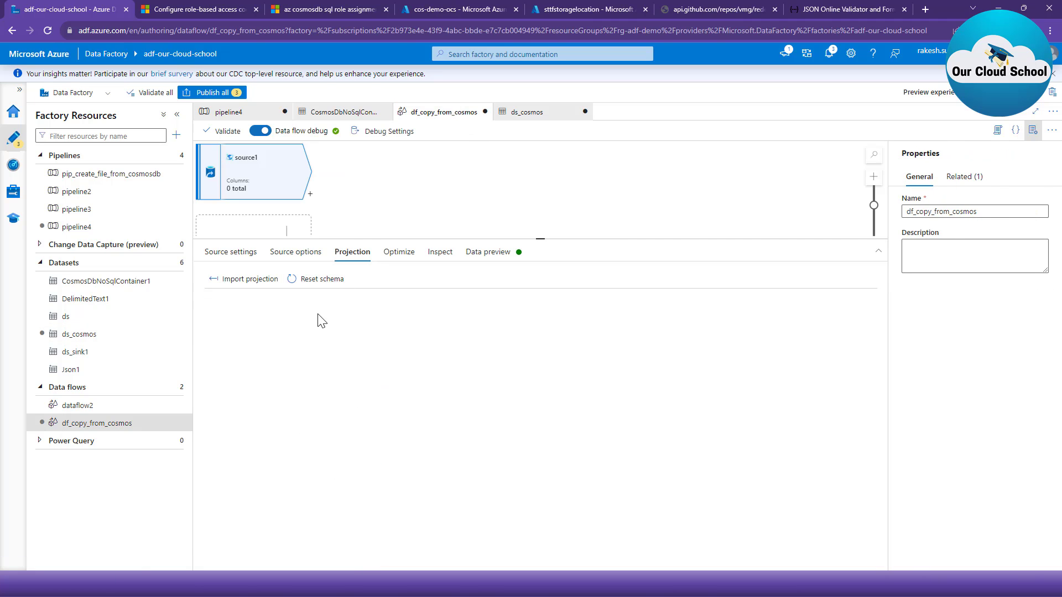
- Review the fields selected in source1's query against its projection and data preview
left_click(292, 254)
left_click_drag(382, 381, 297, 283)
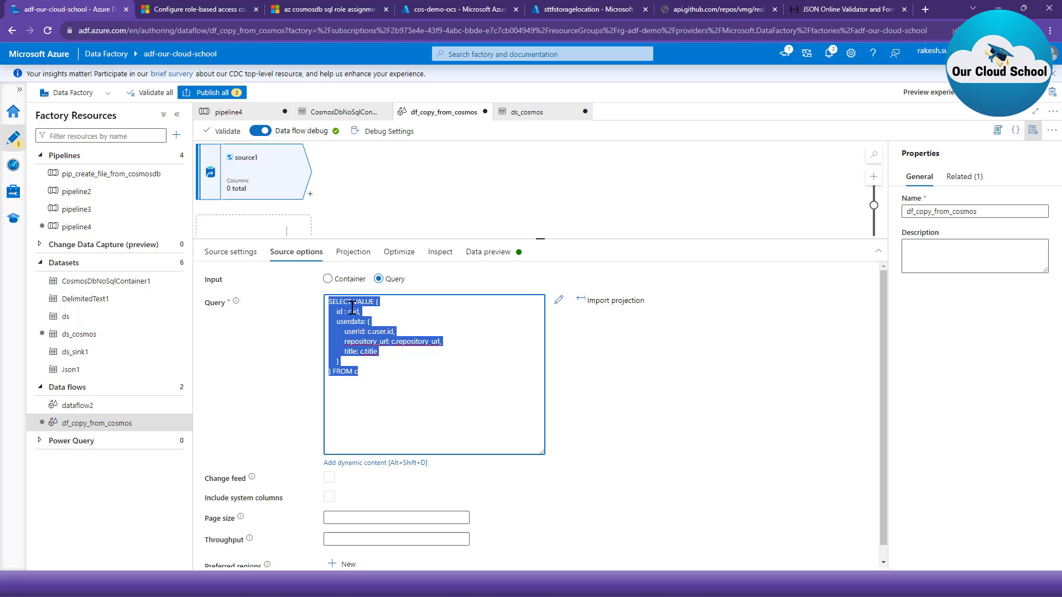
left_click(394, 372)
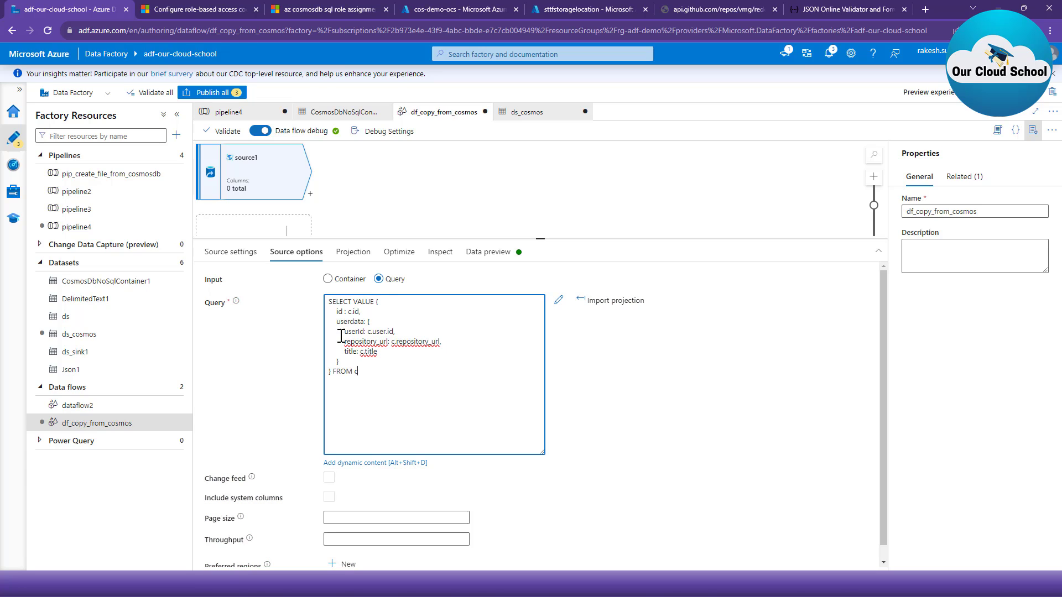
left_click_drag(334, 311, 340, 363)
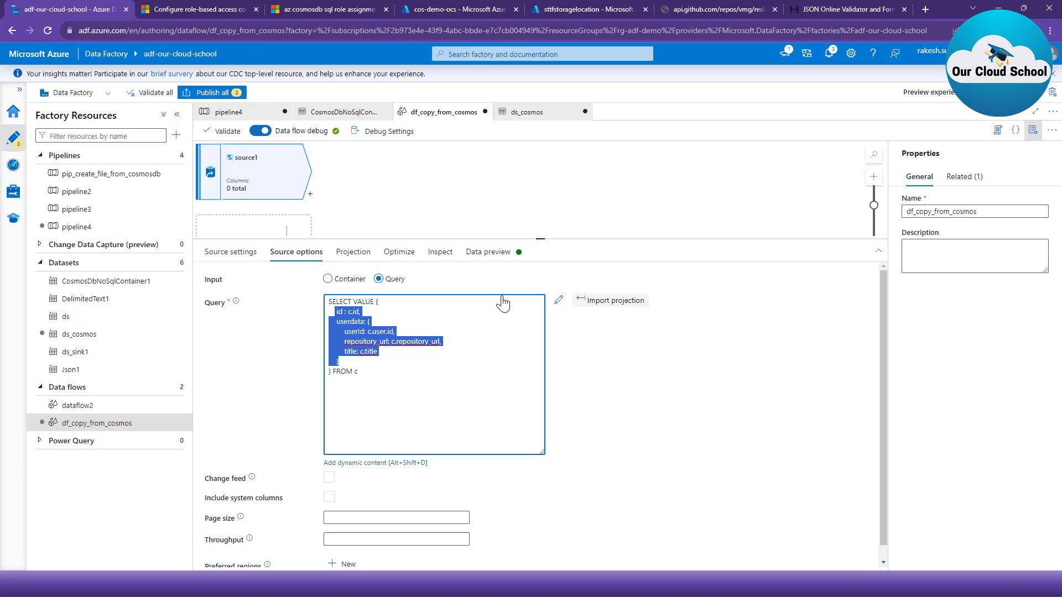
left_click(351, 253)
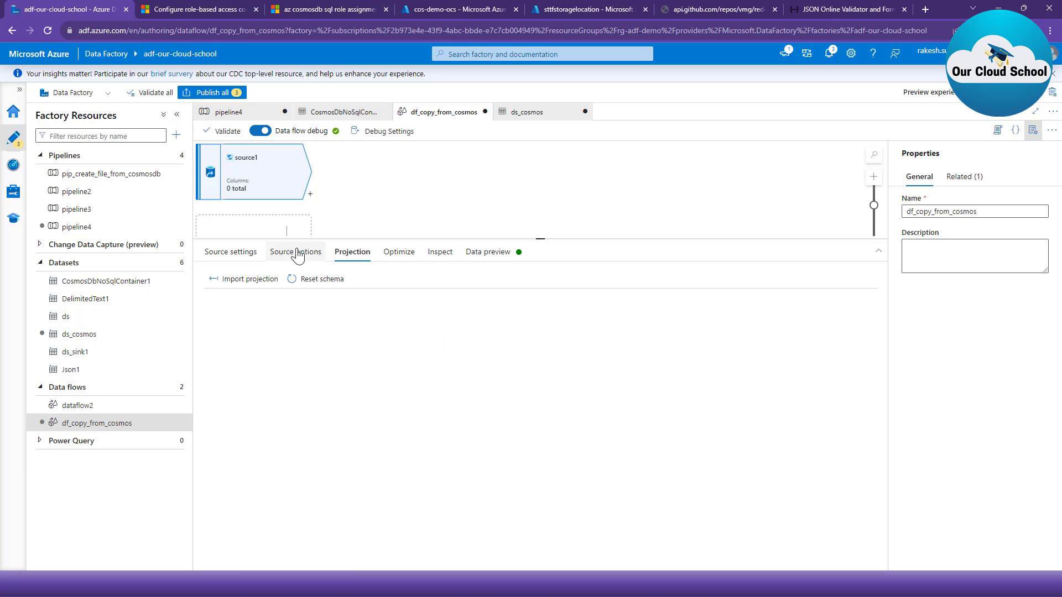
left_click(477, 253)
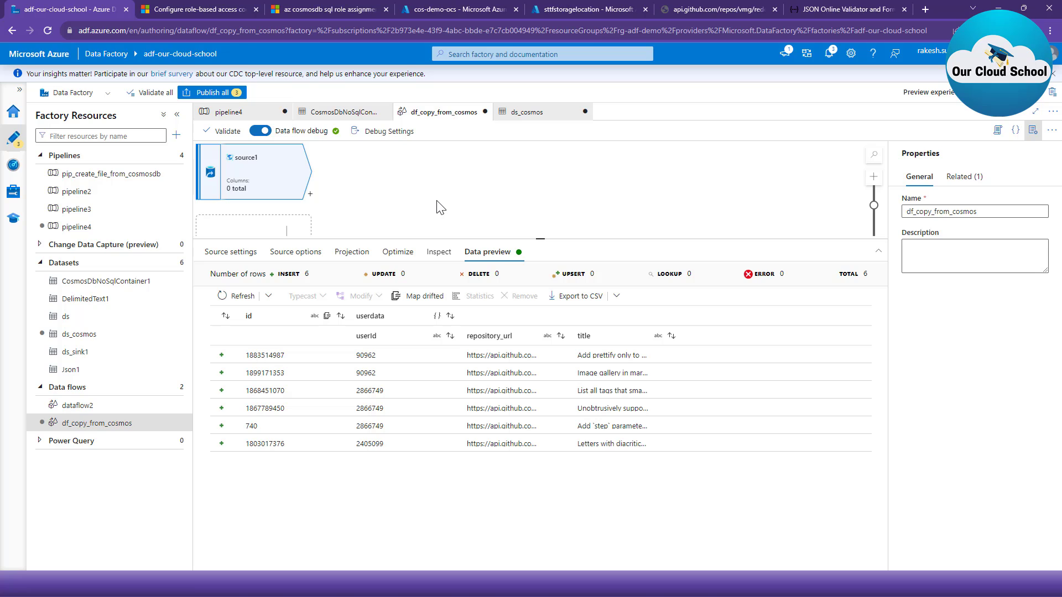
- Add a sink after source1 and set its dataset to Json1
left_click(310, 195)
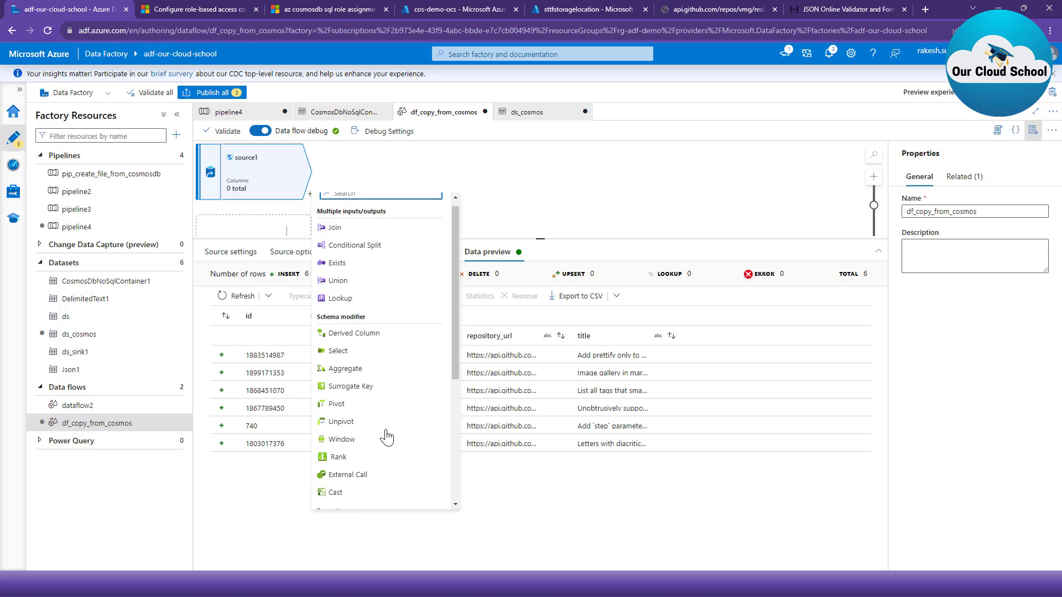
scroll(408, 422, "down", 5)
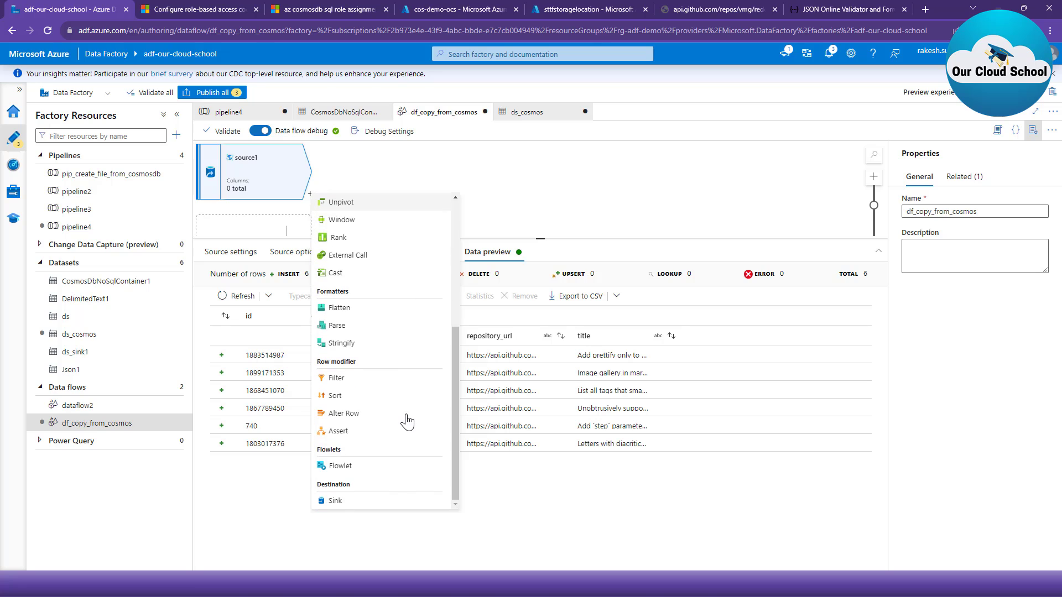
left_click(393, 502)
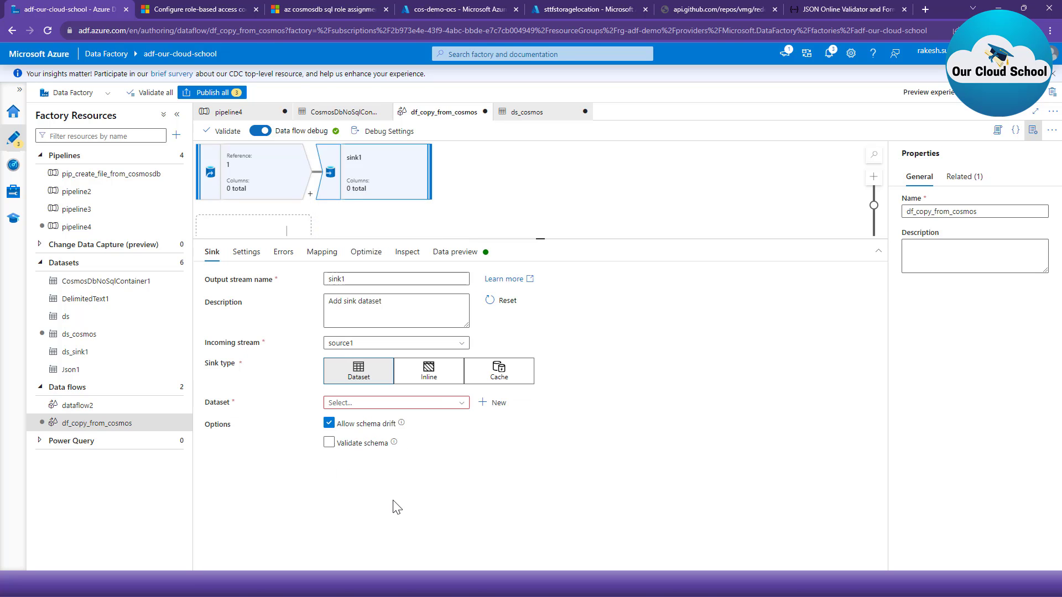
left_click(405, 403)
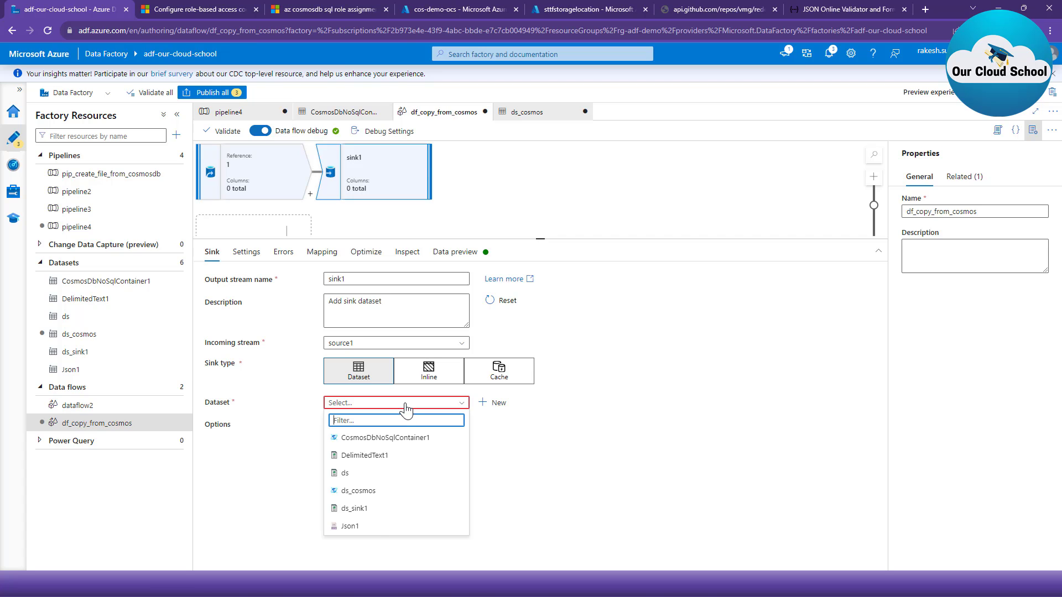
left_click(377, 527)
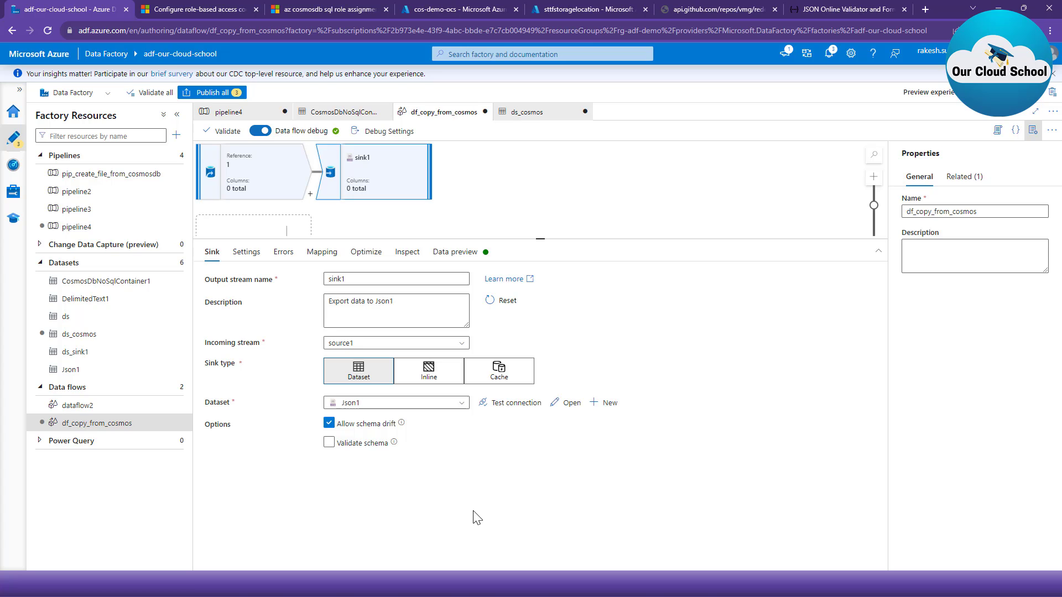
- Open the Json1 dataset, check its container and file name in the file path, and return to df_copy_from_cosmos
left_click(568, 404)
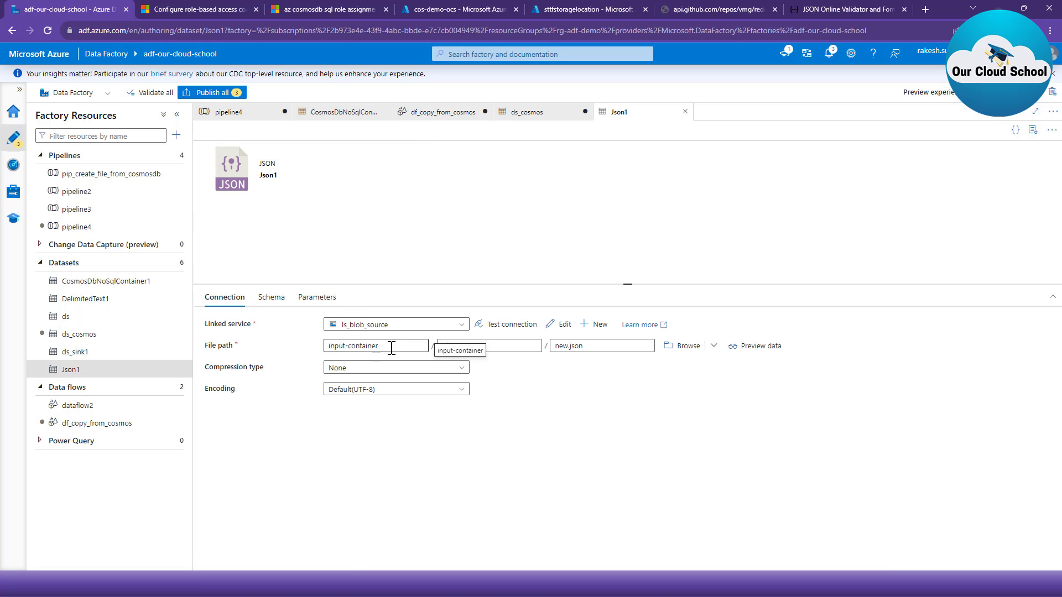
left_click_drag(390, 348, 282, 343)
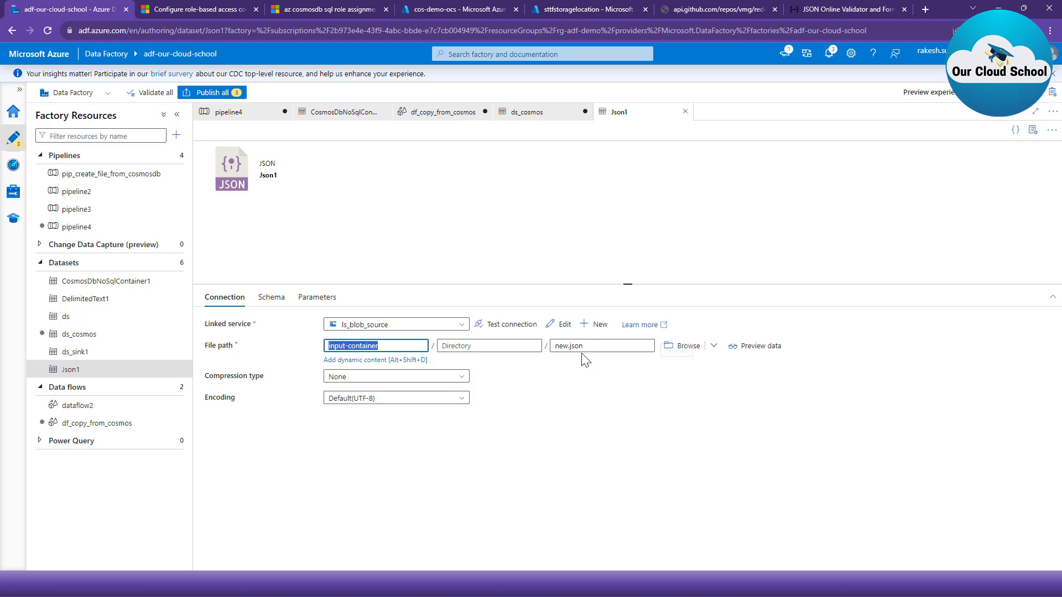
left_click_drag(592, 350, 541, 355)
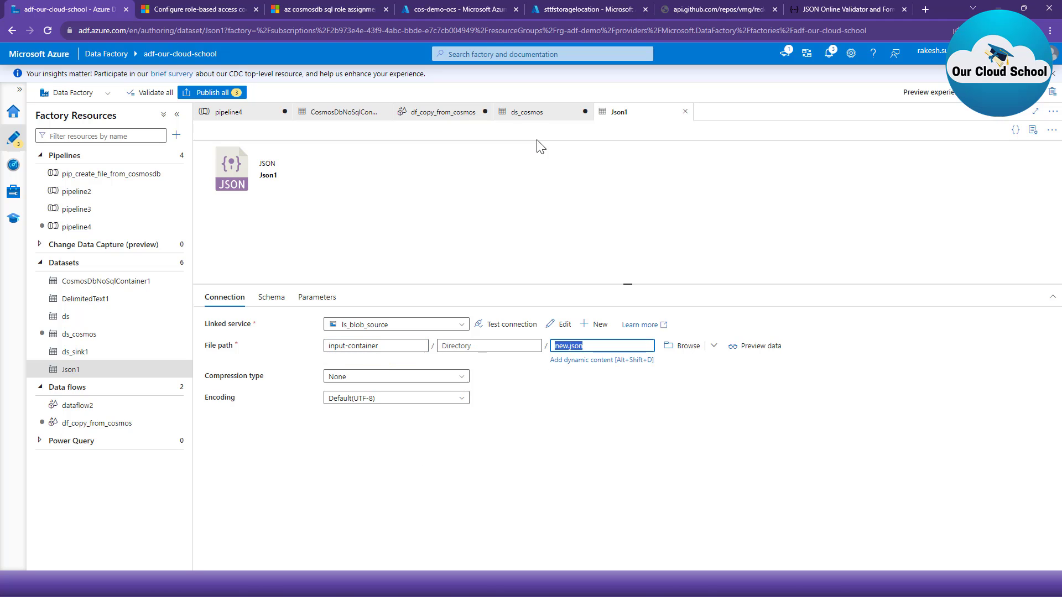
left_click(444, 114)
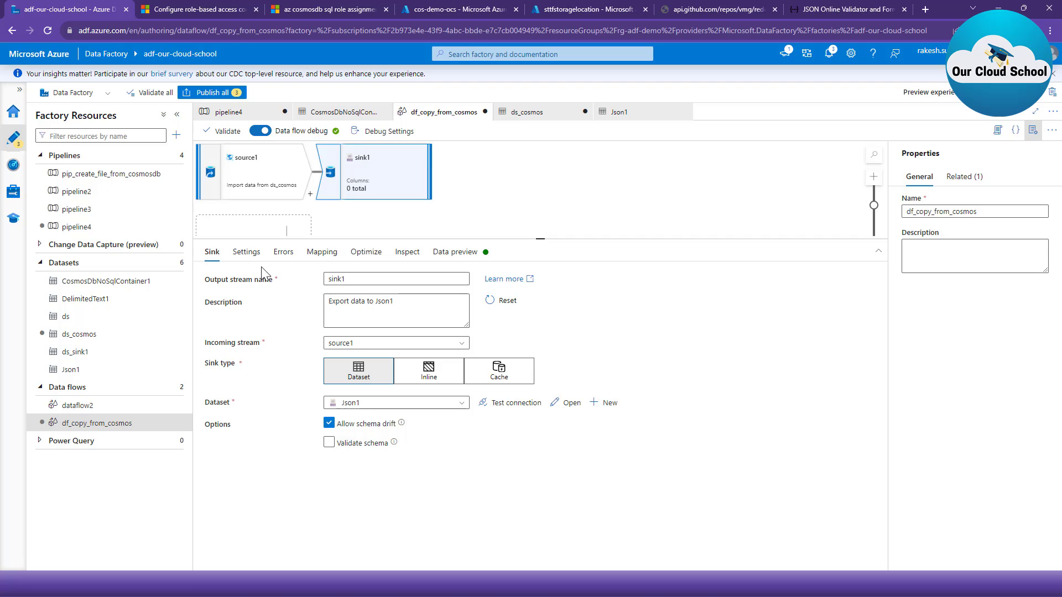
- Set sink1's file name option to Output to single file and its partition option to Single partition
left_click(246, 251)
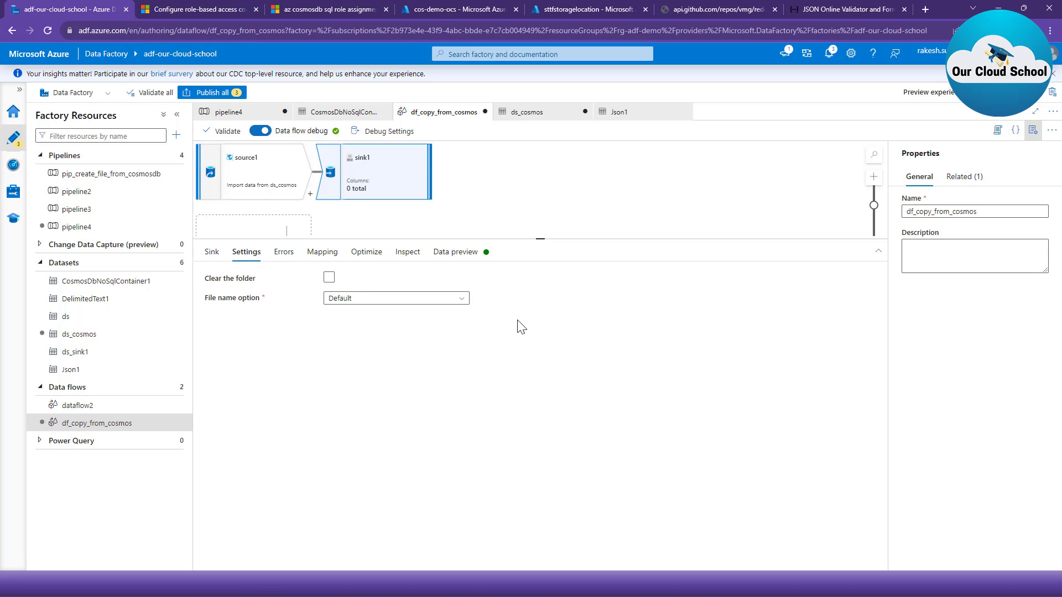
left_click(360, 301)
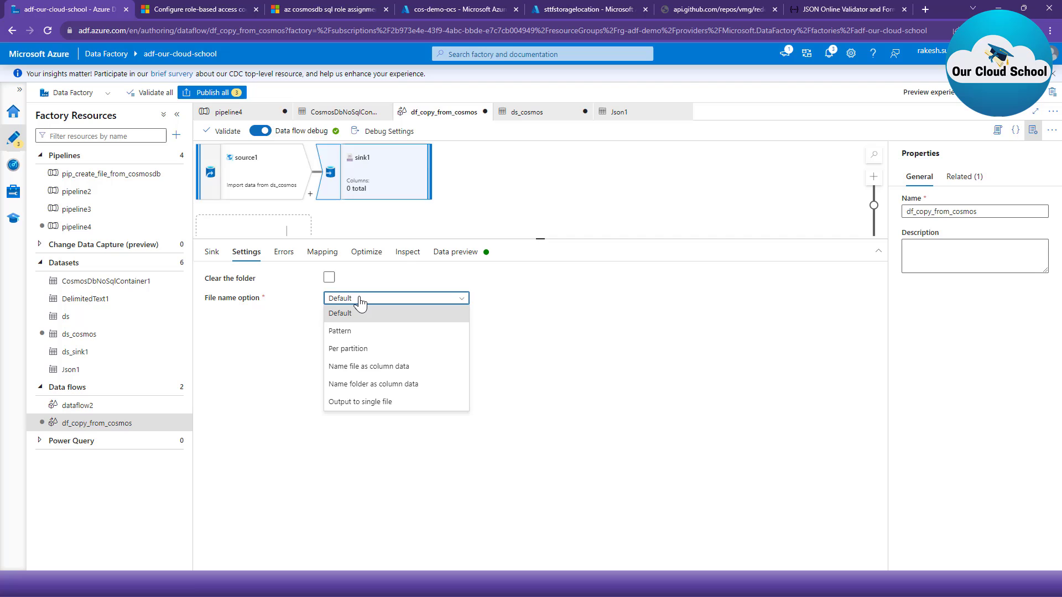
left_click(387, 406)
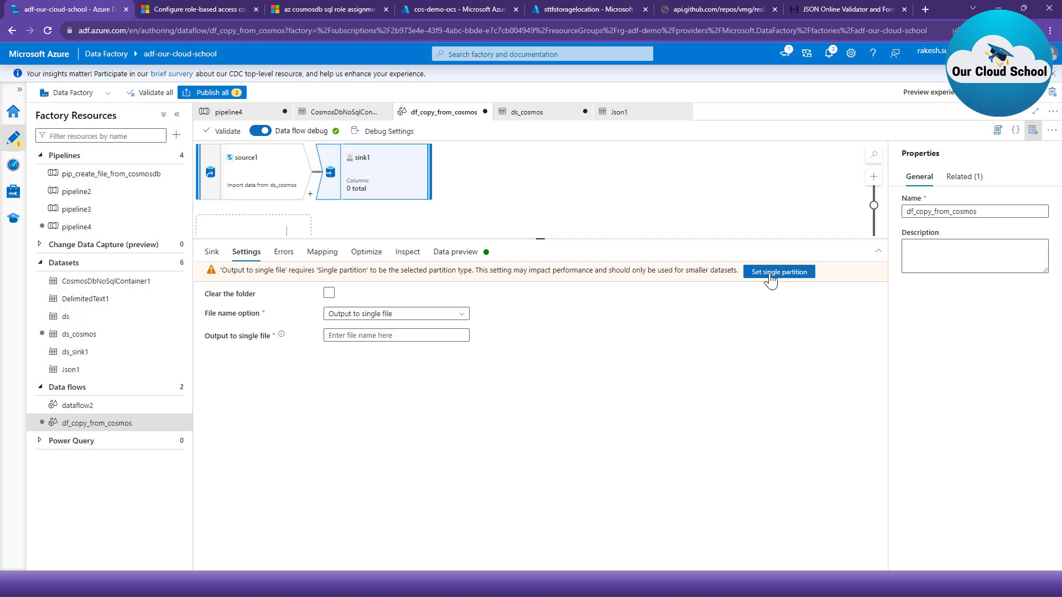
left_click(332, 255)
left_click(365, 252)
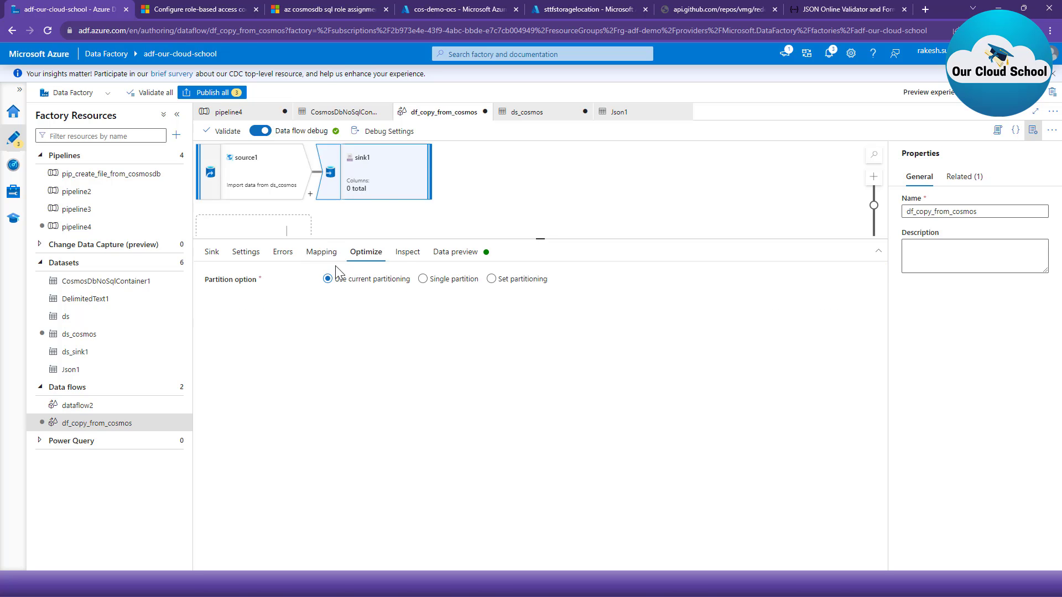
left_click(423, 280)
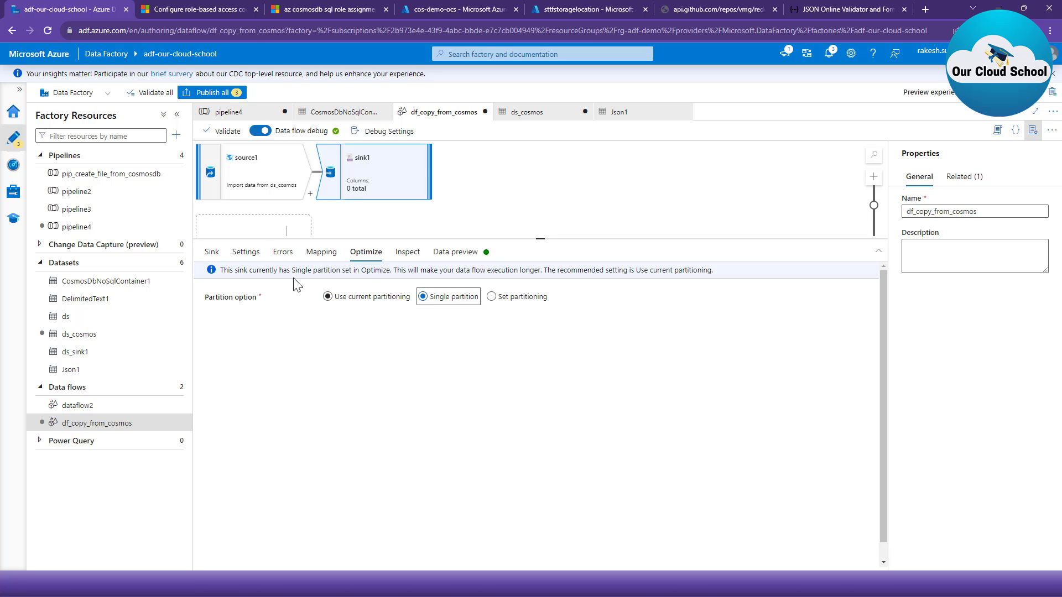
- Name sink1's single output file result-files.json
left_click(244, 258)
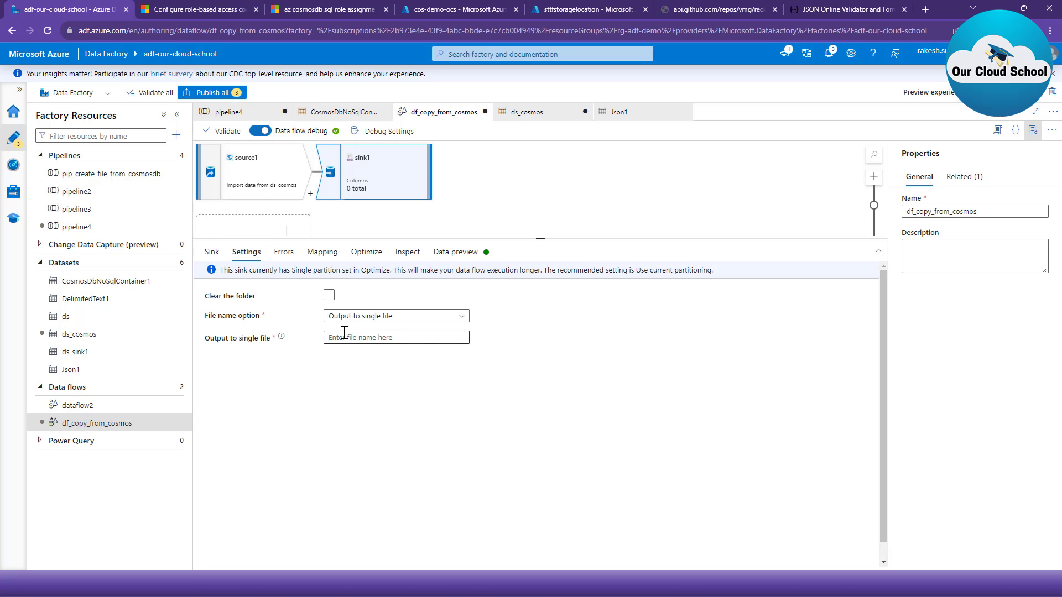
left_click(366, 338)
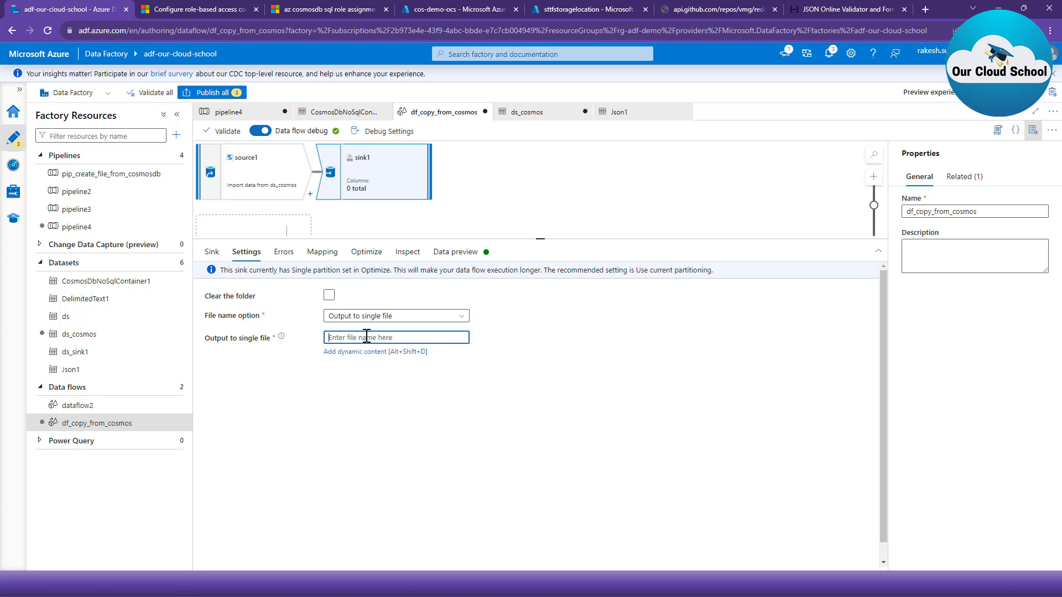
type("result-files.json")
left_click(396, 379)
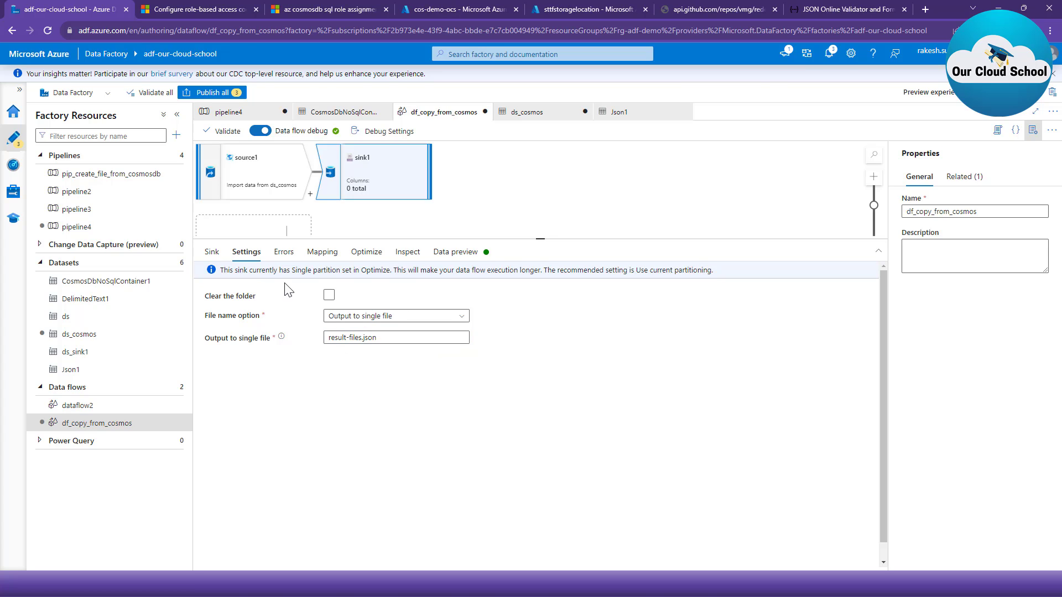
- Validate df_copy_from_cosmos and start a debug run of pipeline4
left_click(226, 134)
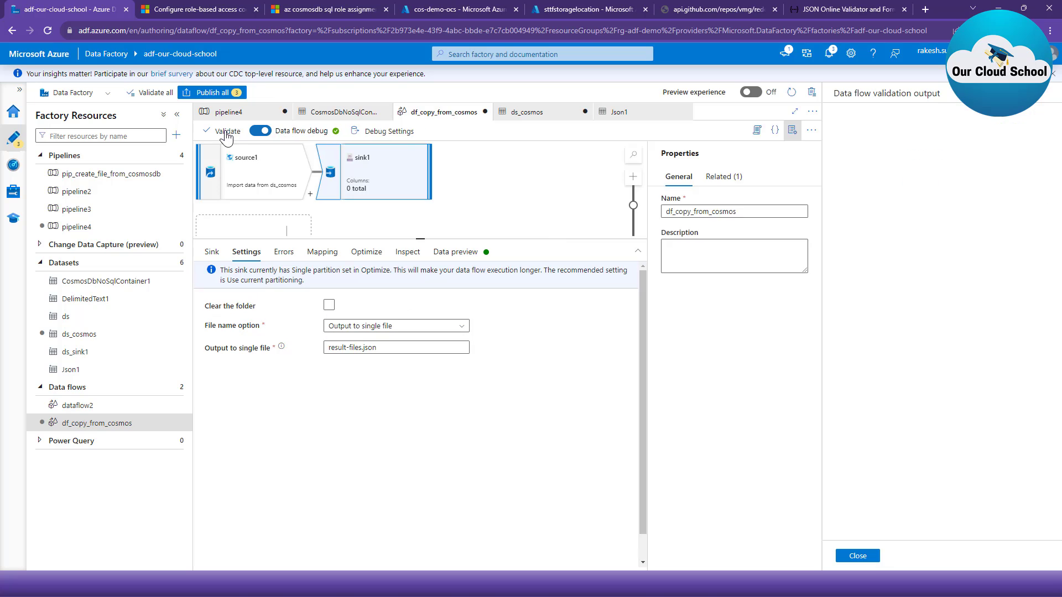
left_click(858, 556)
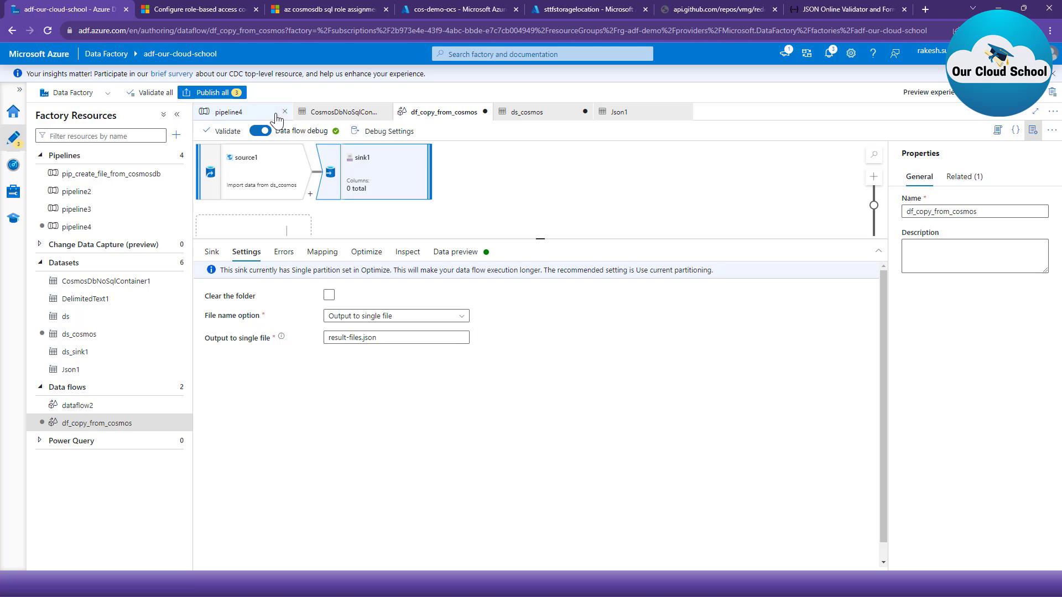
left_click(241, 112)
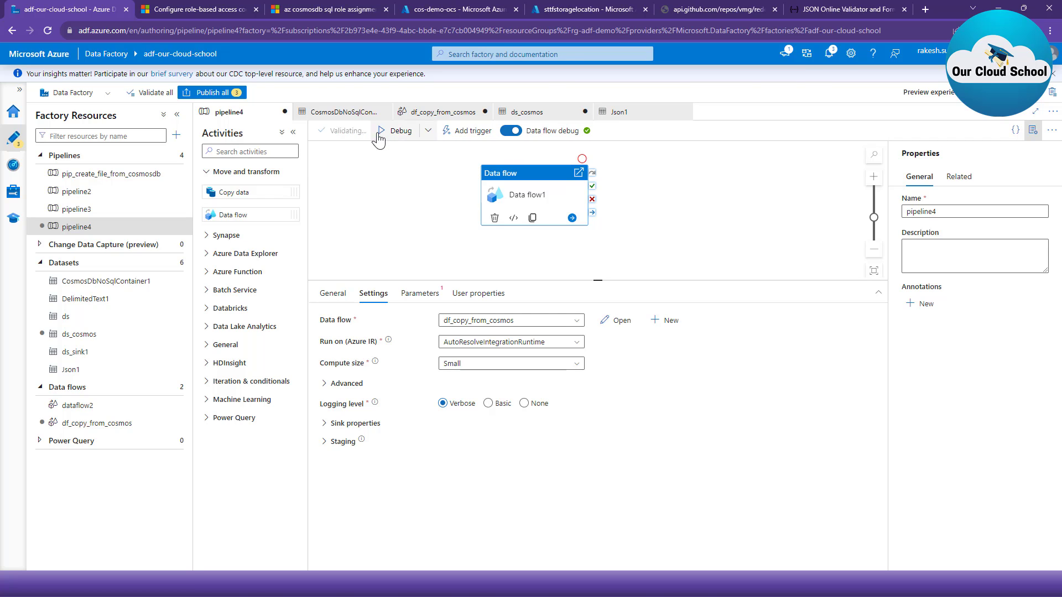
left_click(406, 219)
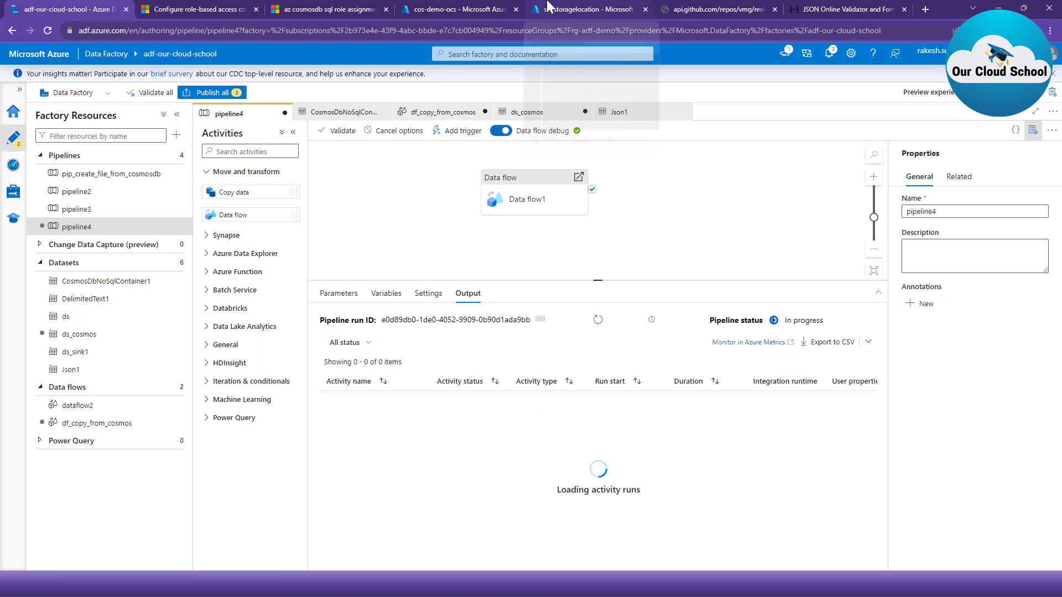
- Open input-container in the sttfstoragelocation storage account, and return to pipeline4 to refresh its debug run status
left_click(548, 7)
left_click(92, 358)
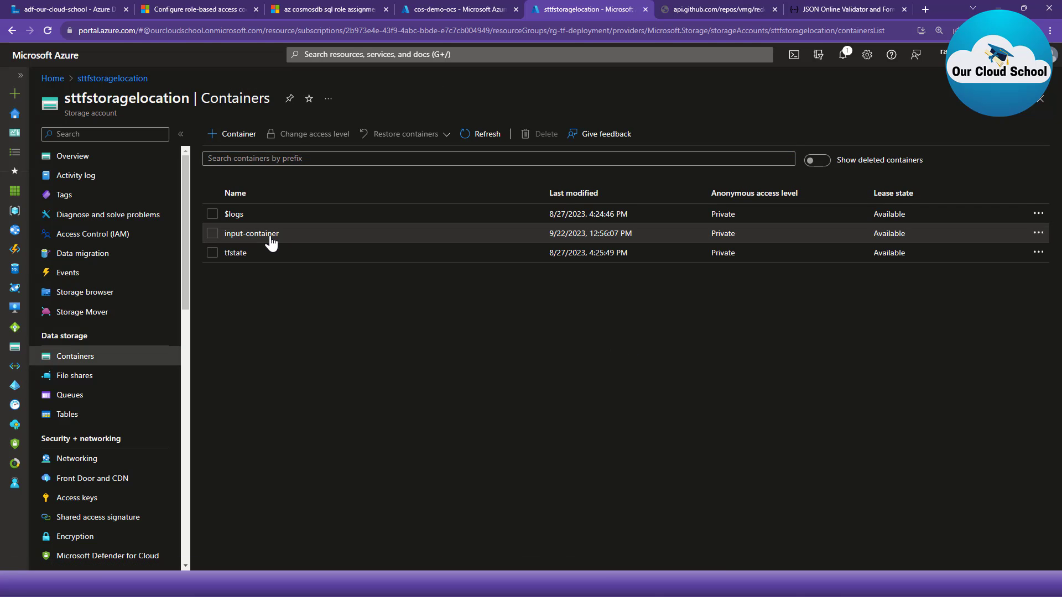
left_click(271, 241)
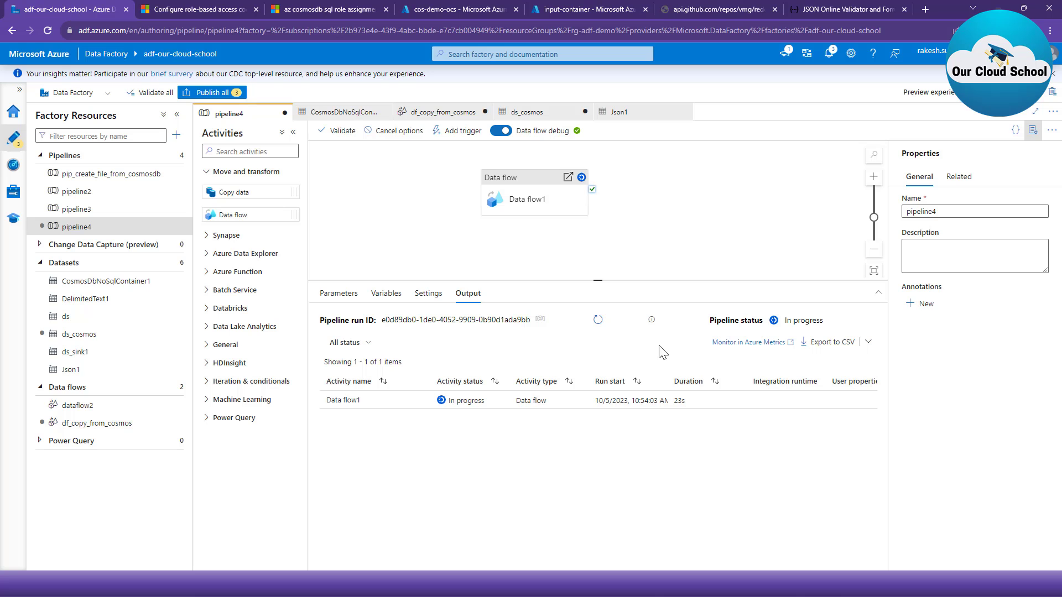
left_click(598, 320)
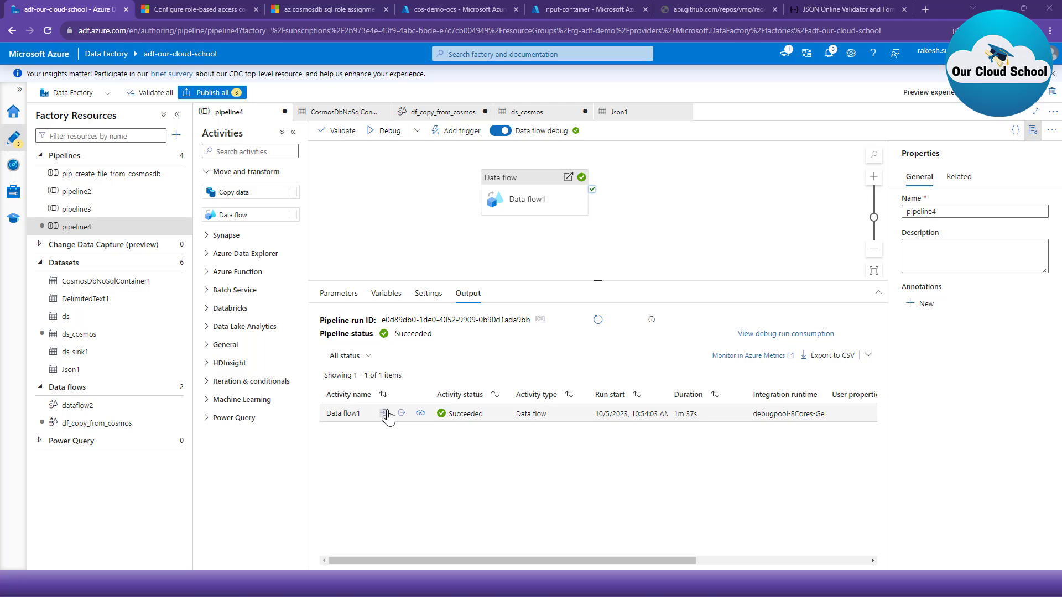
- Refresh input-container in the storage account, open result-files.json for editing and copy its entire contents
left_click(590, 10)
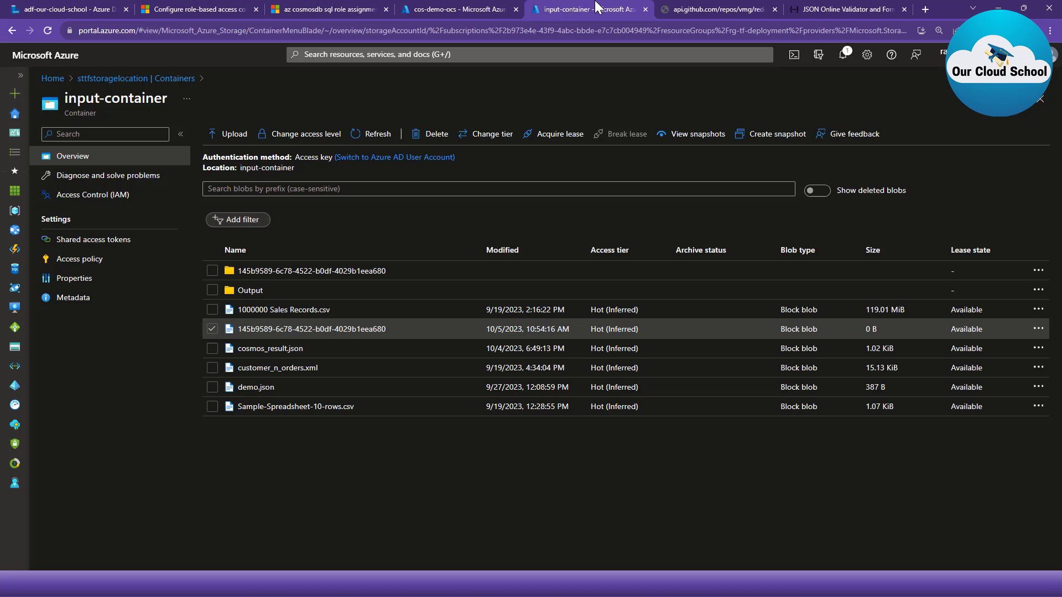
left_click(352, 138)
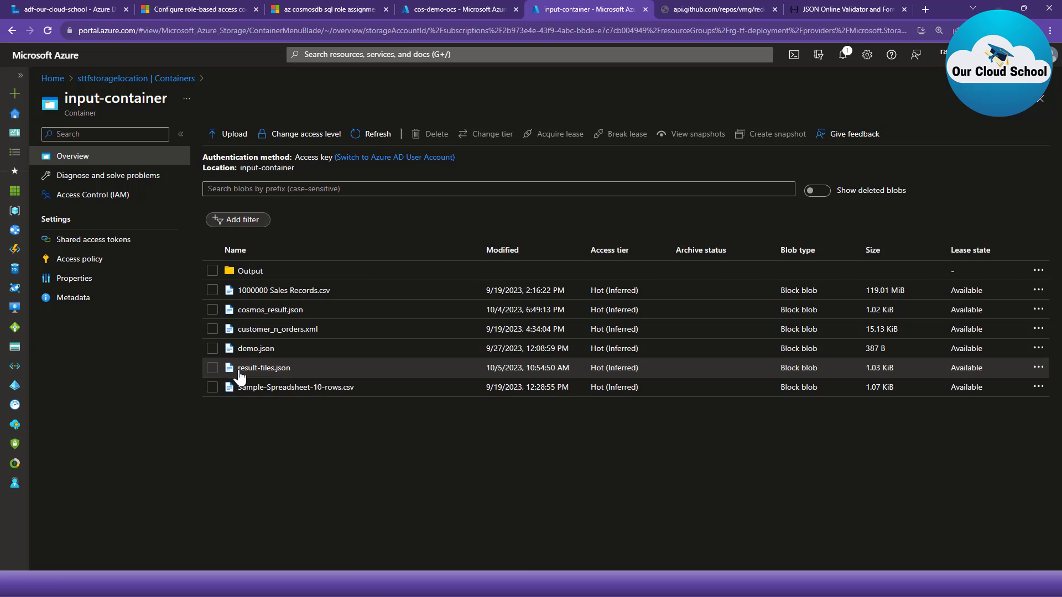
left_click(248, 369)
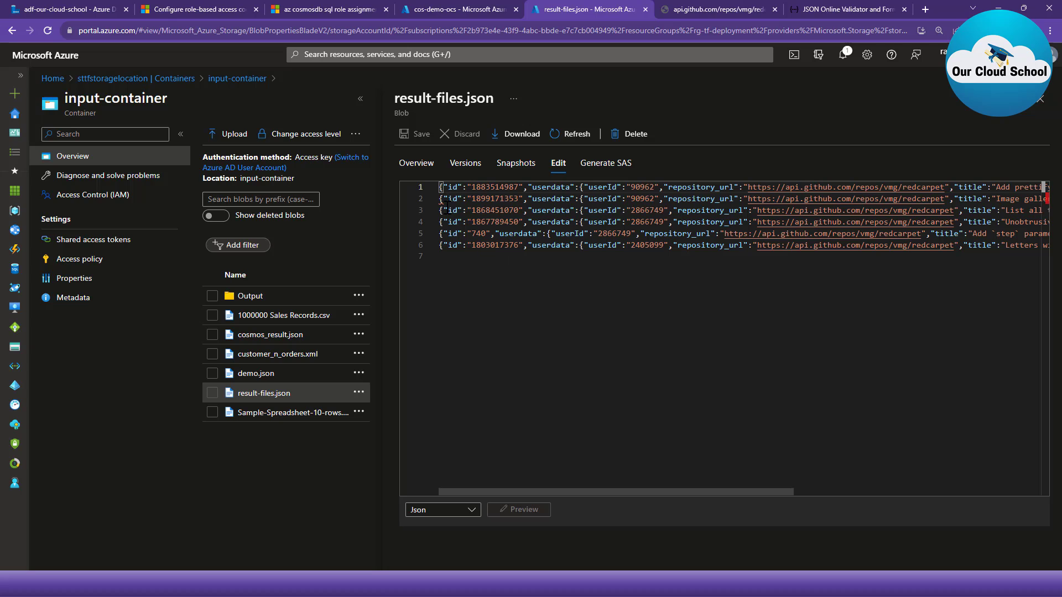
mouse_move(441, 201)
key("ctrl+a")
key("ctrl+c")
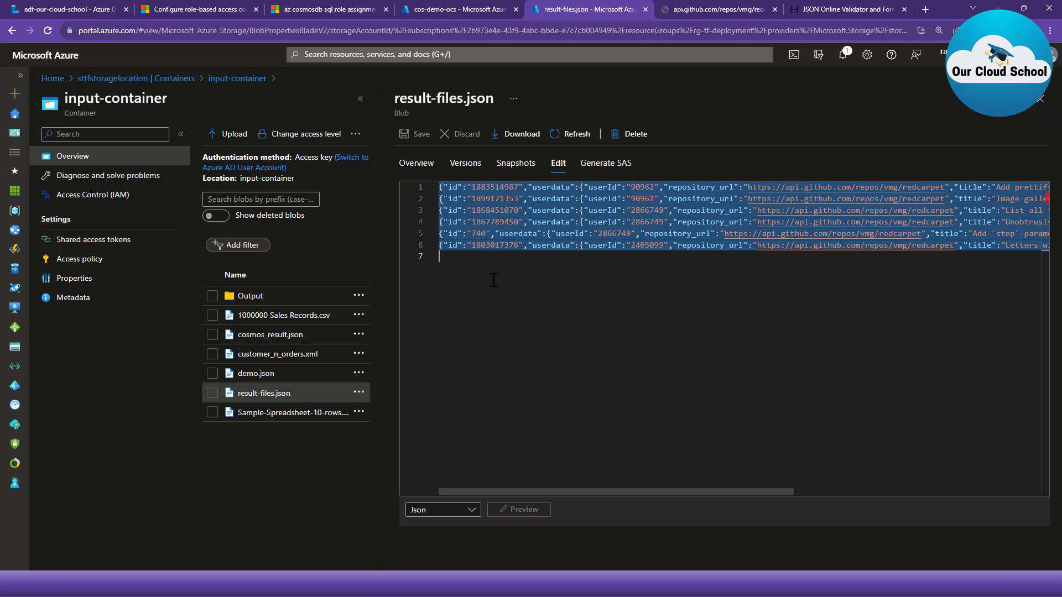
- Switch to JSONLint, replace its text with the copied result-files.json contents, validate it and examine how the documents are separated
left_click(815, 7)
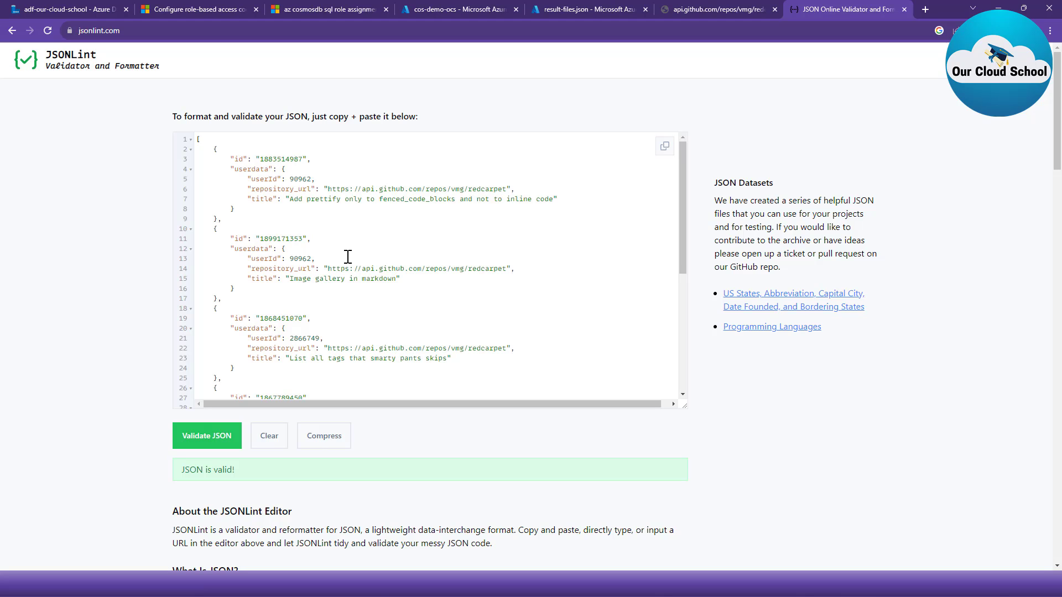
key("ctrl+a")
key("Delete")
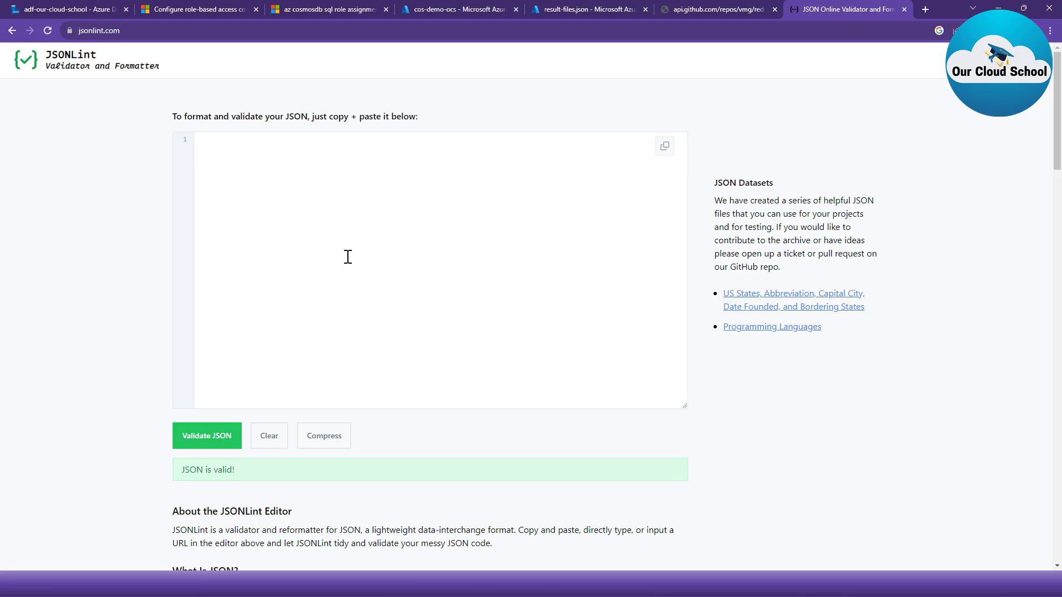
key("ctrl+v")
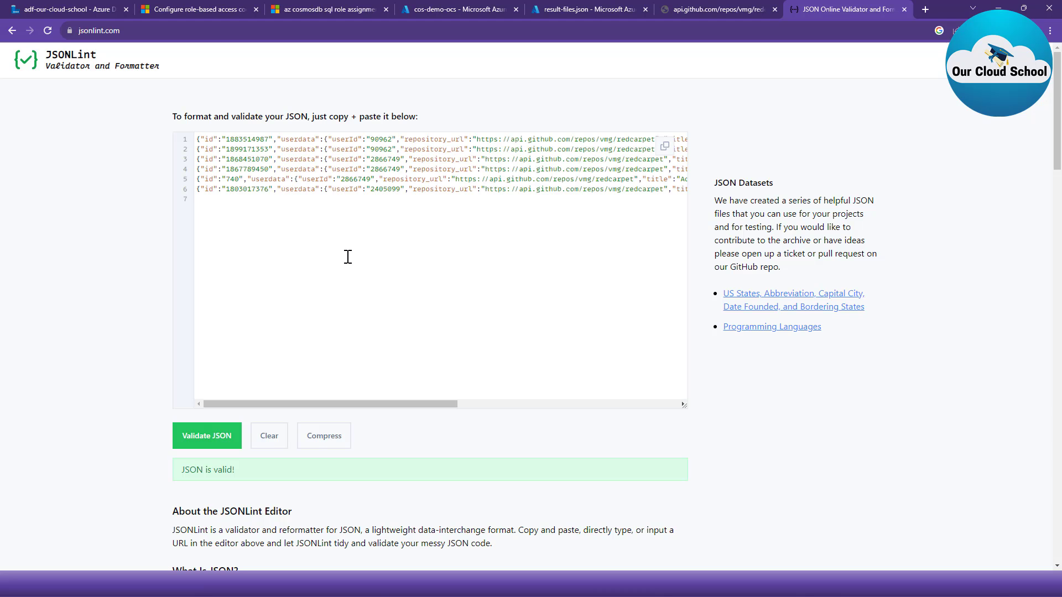
left_click(220, 436)
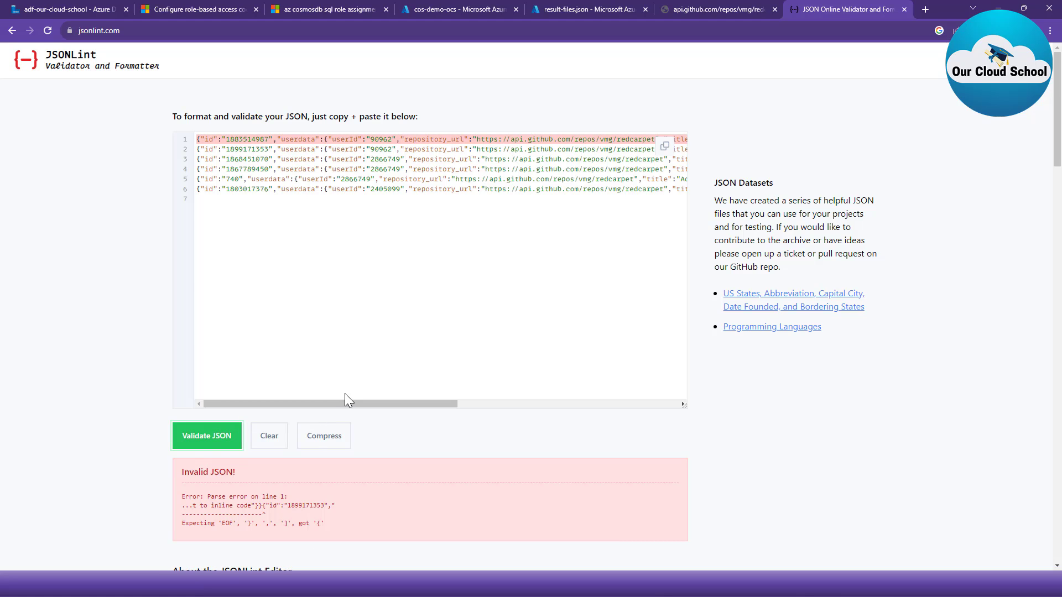
left_click(208, 146)
left_click_drag(198, 138, 208, 219)
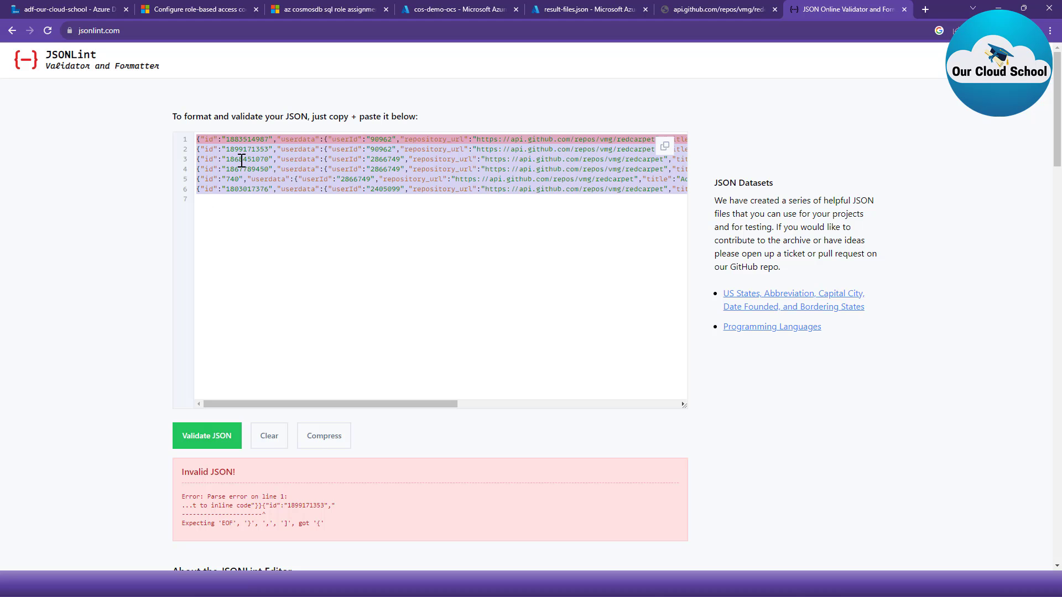
- Return to df_copy_from_cosmos in Data Factory and insert an Aggregate transformation between source1 and sink1
left_click(65, 8)
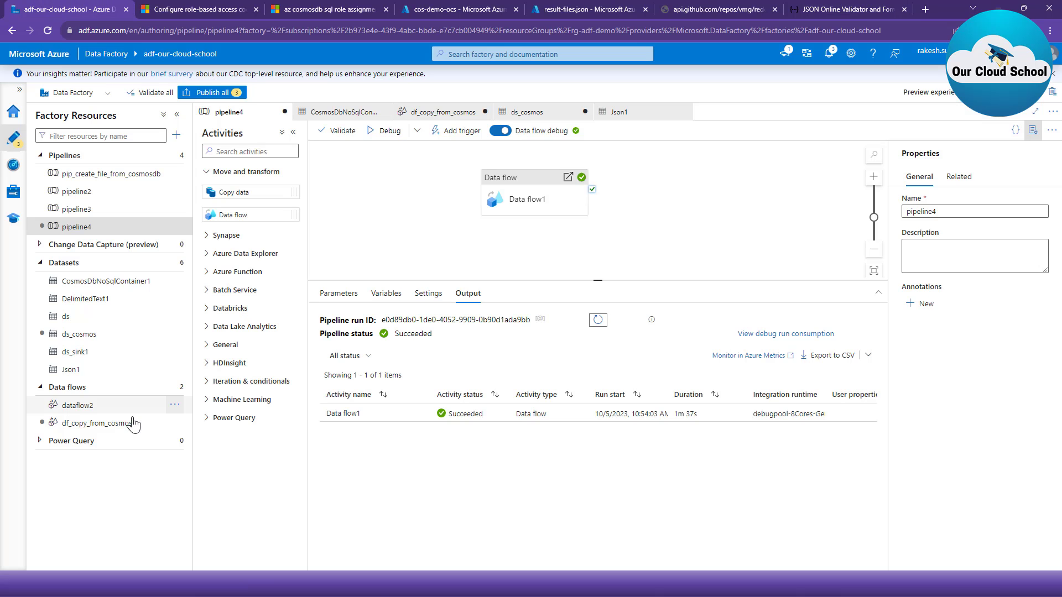
left_click(93, 424)
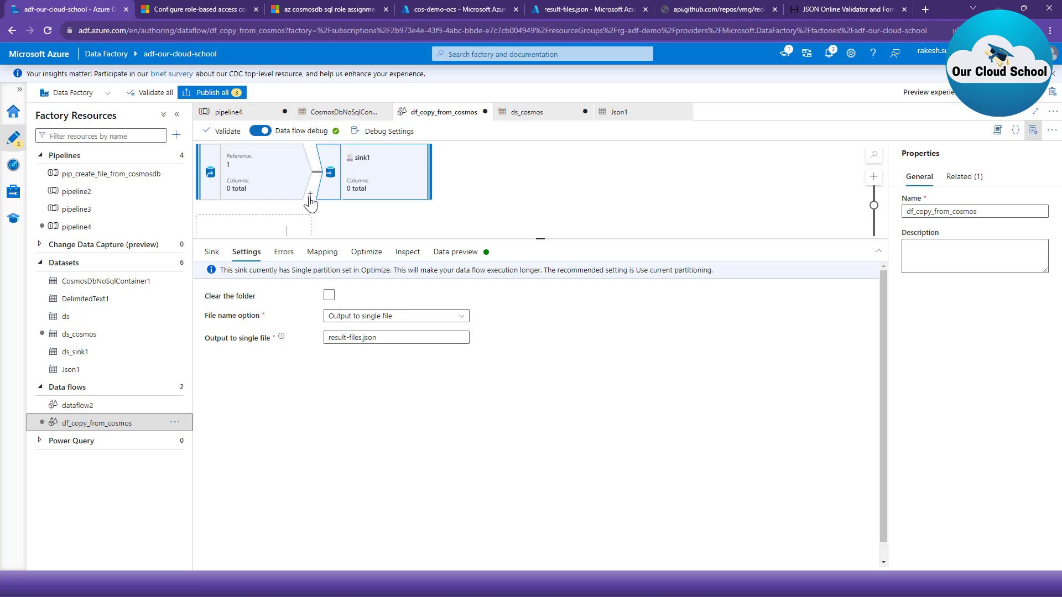
left_click(309, 195)
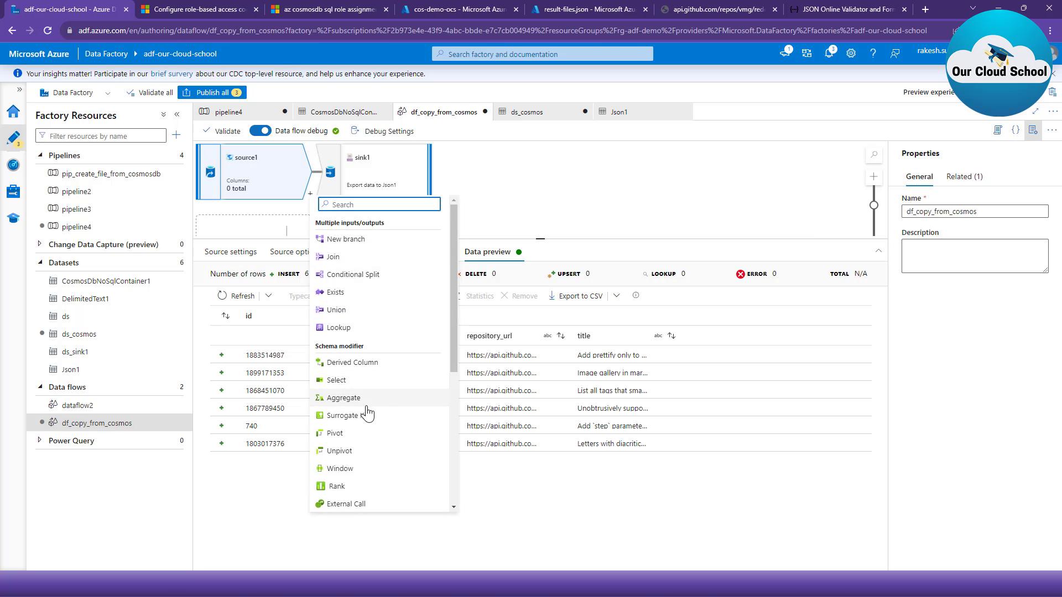
left_click(373, 403)
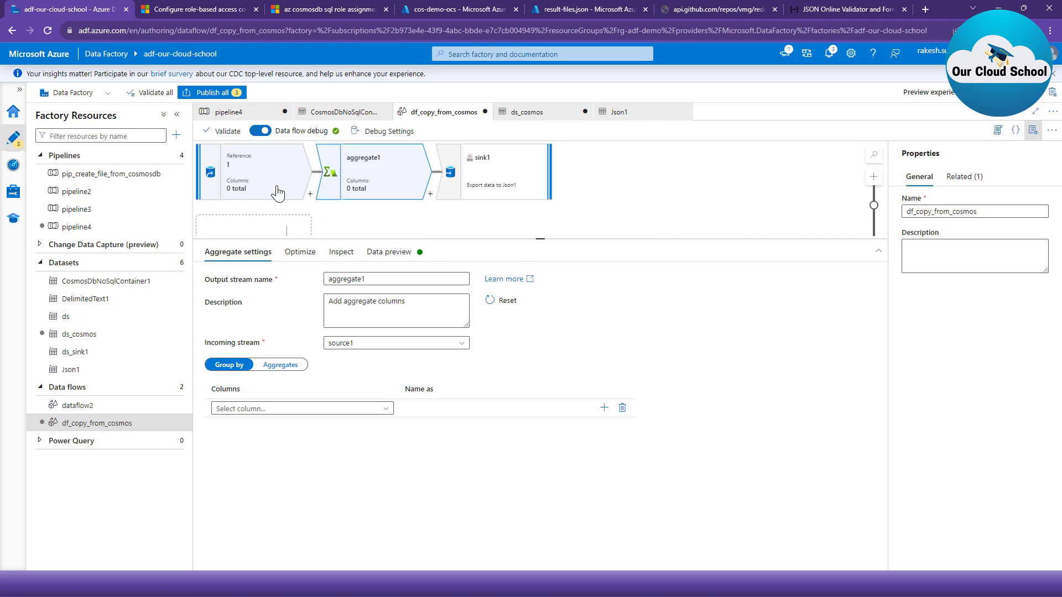
- Check source1's data preview and add an aggregate column named Values to aggregate1 without any group-by column
left_click(263, 177)
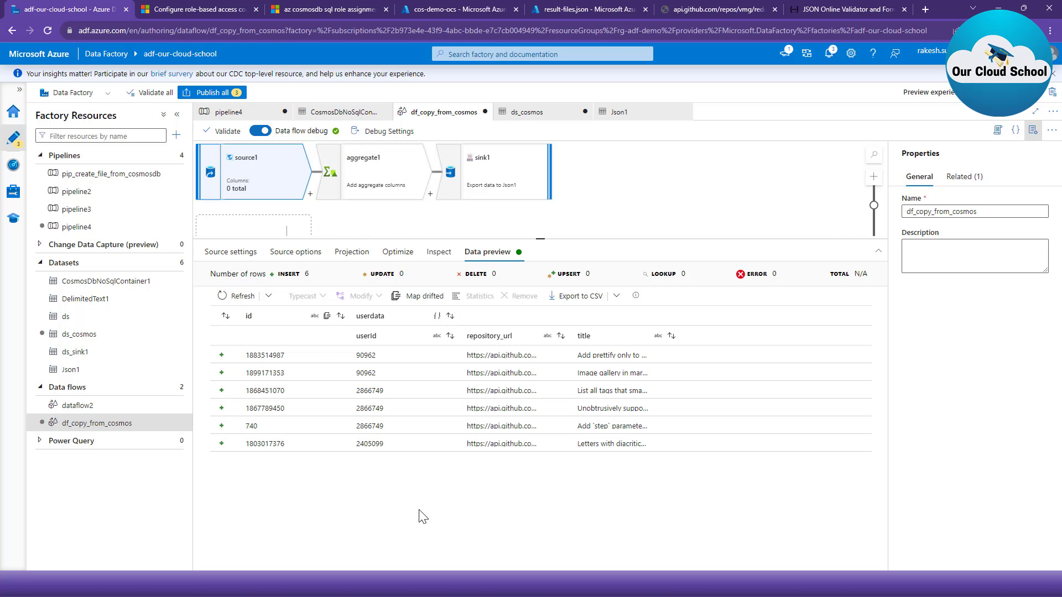
left_click(379, 188)
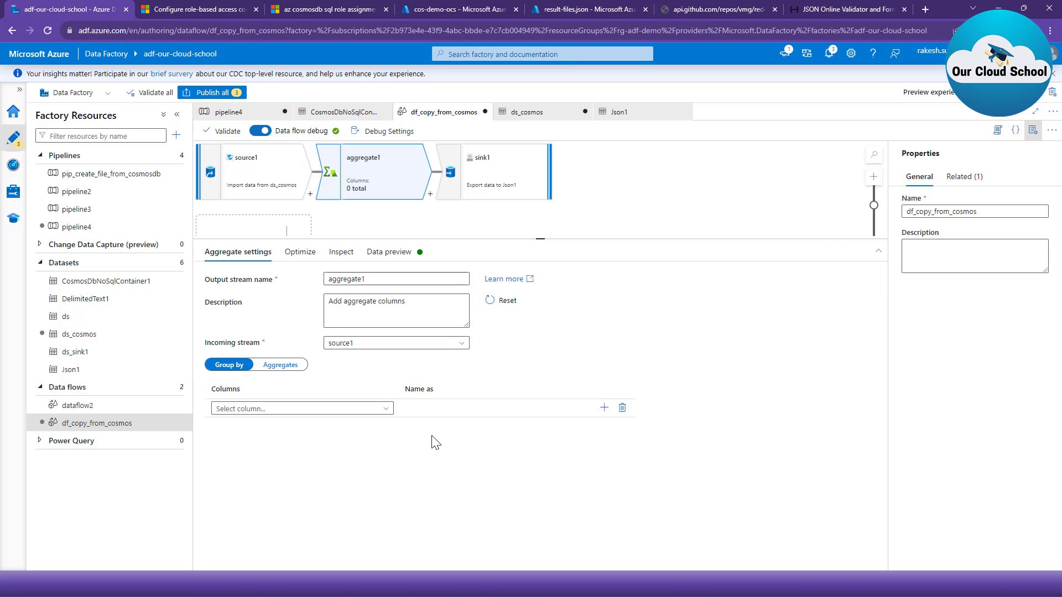
left_click(287, 366)
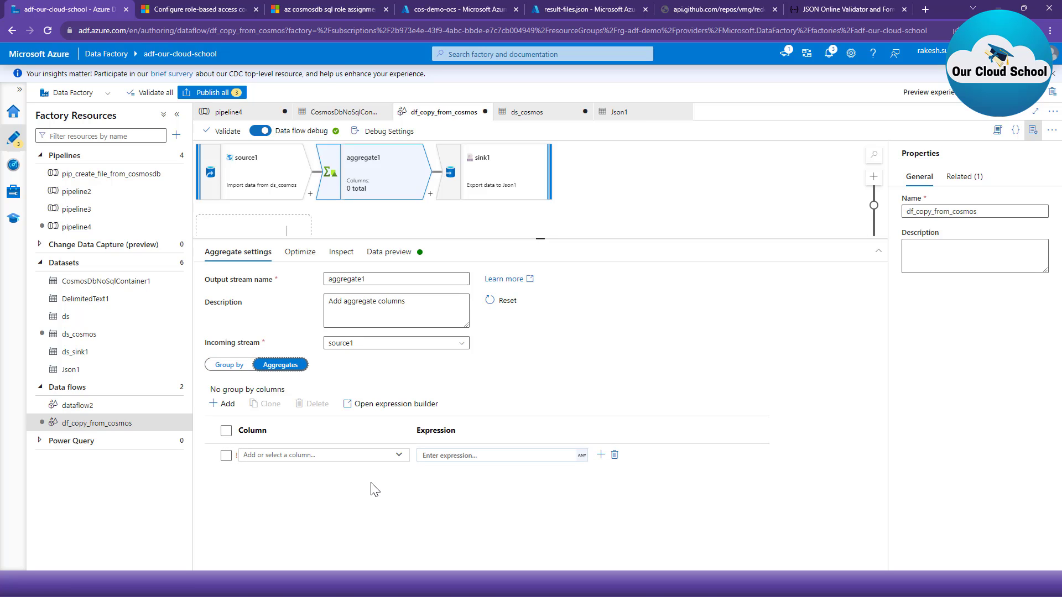
left_click(318, 455)
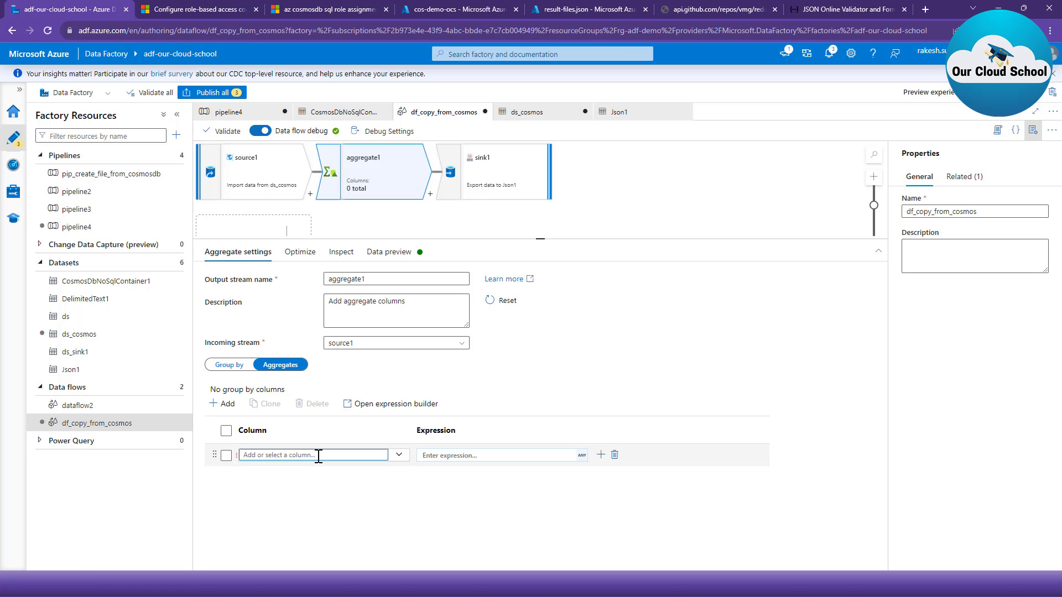
type("Values")
left_click(445, 455)
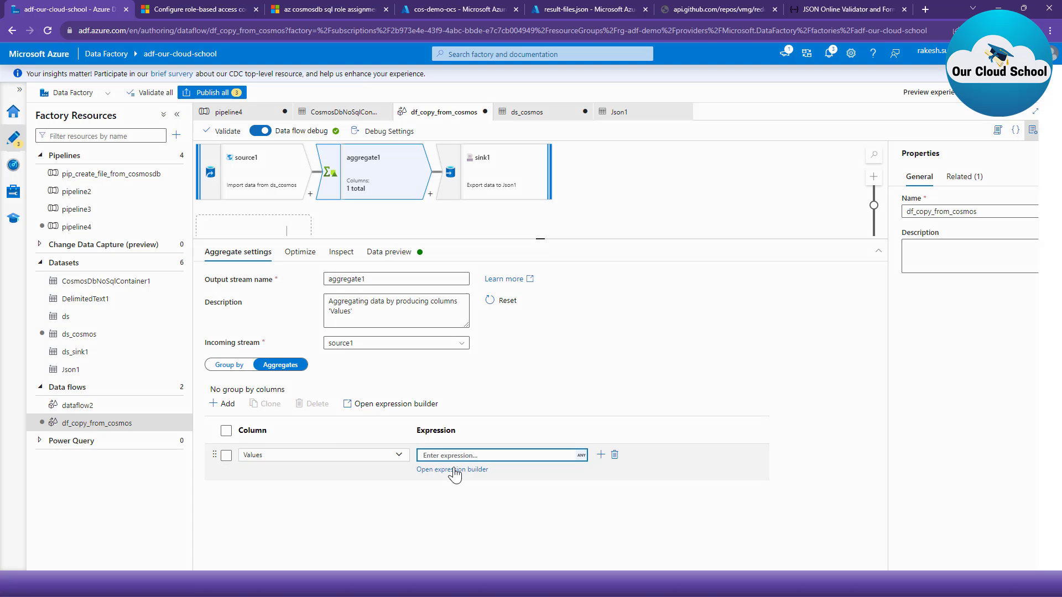
left_click(454, 471)
left_click(298, 181)
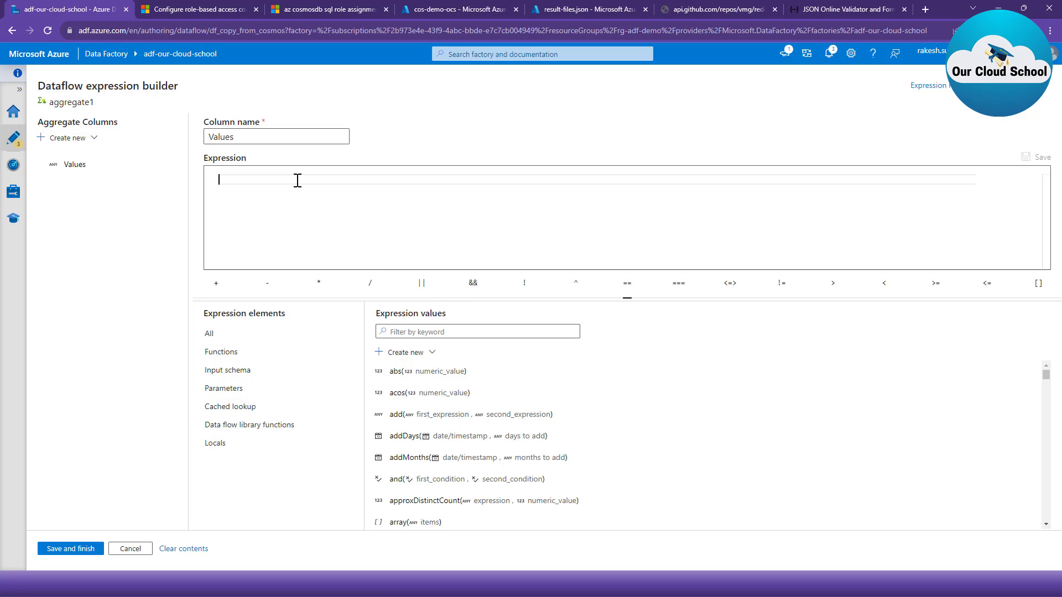
type("c")
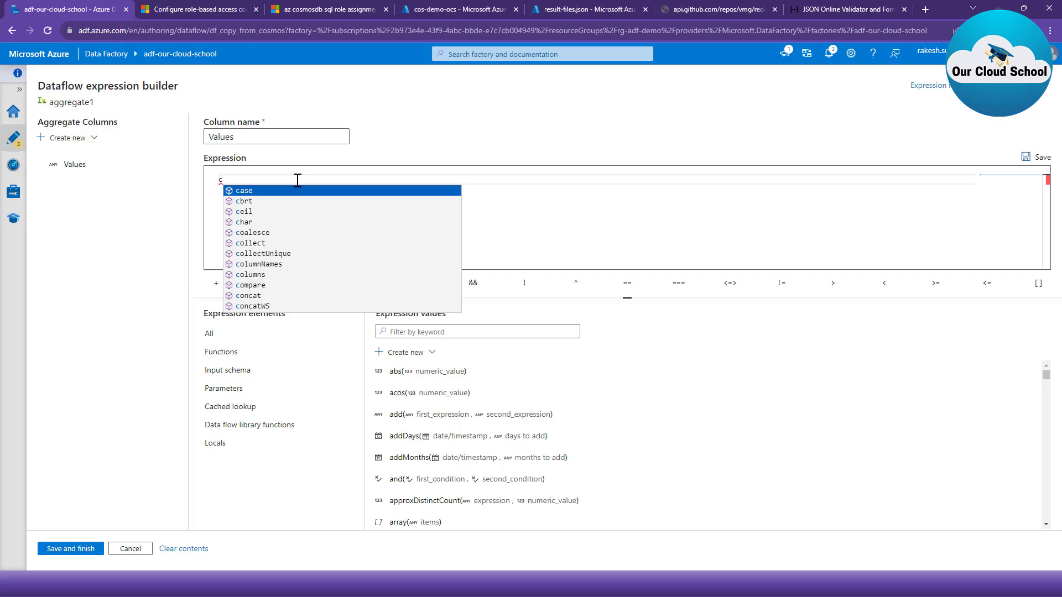
key("Down")
key("Down")
key("Down")
key("Down")
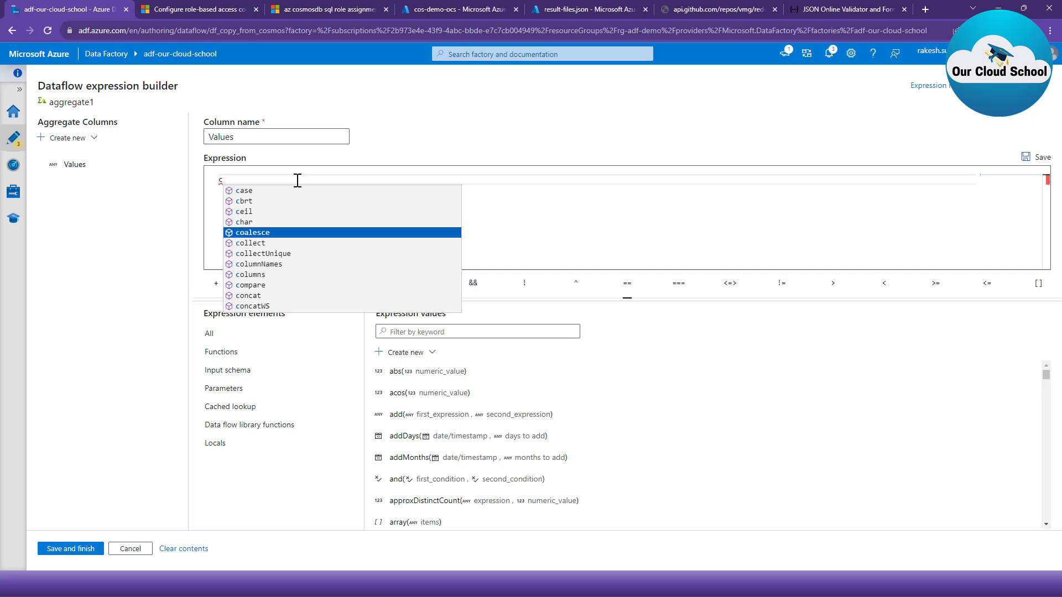
key("Down")
key("Return")
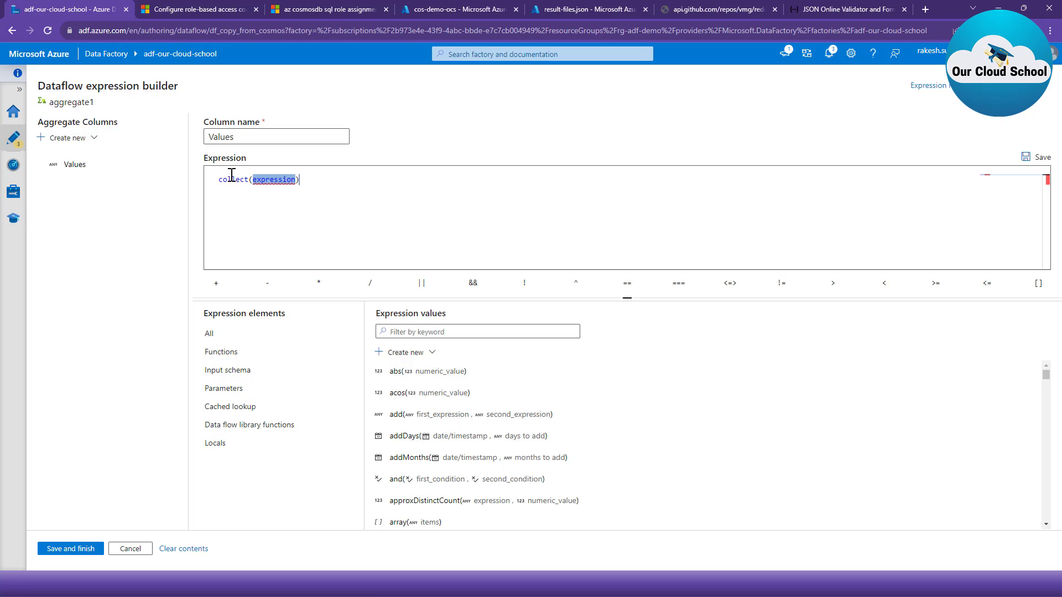
mouse_move(233, 177)
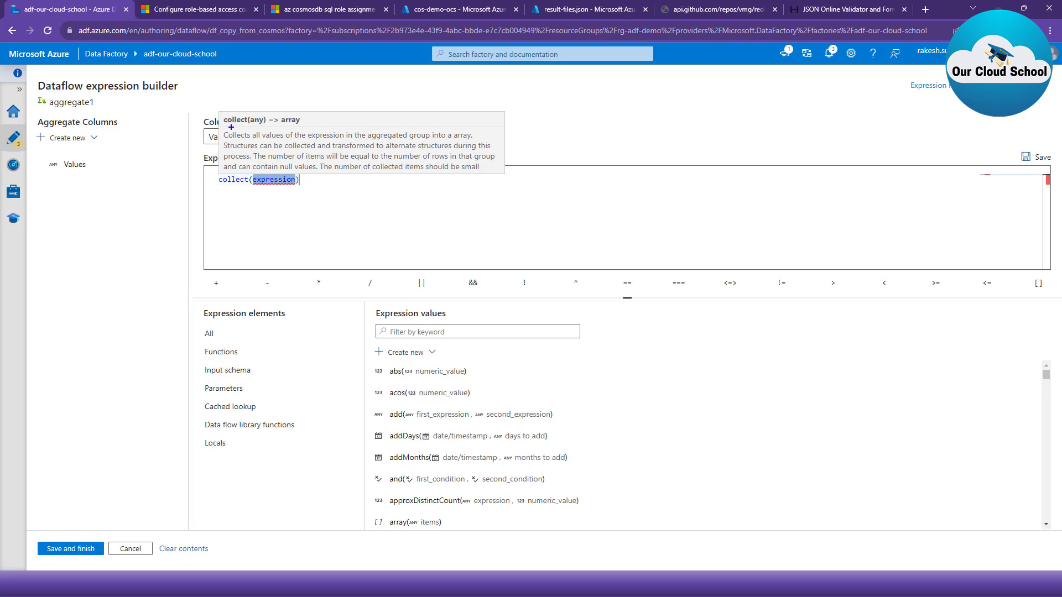
left_click_drag(231, 117, 311, 127)
key("Escape")
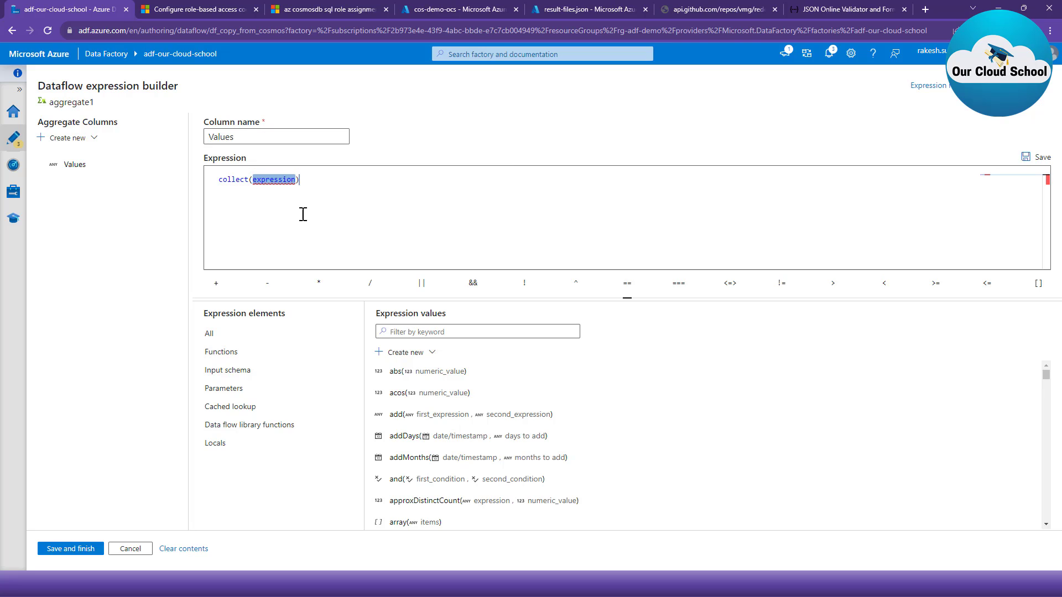
key("BackSpace")
type("@")
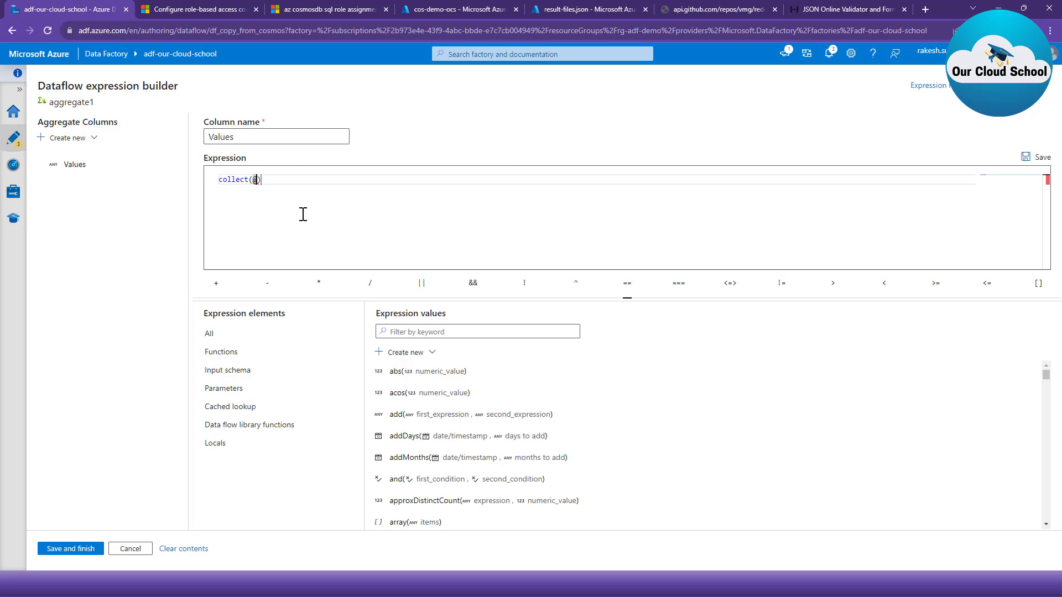
type("()")
left_click(222, 370)
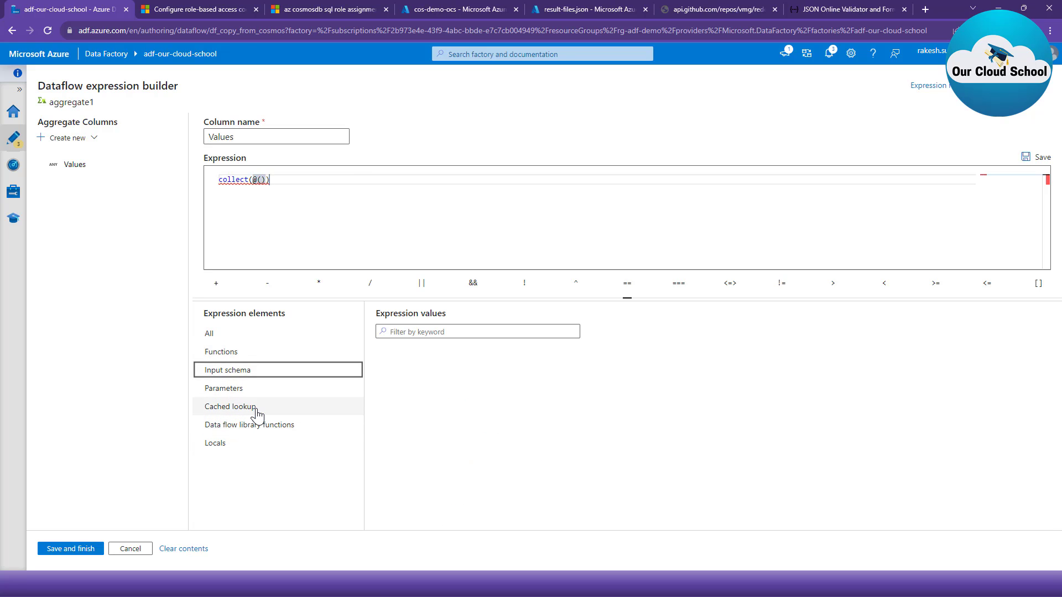
left_click(131, 549)
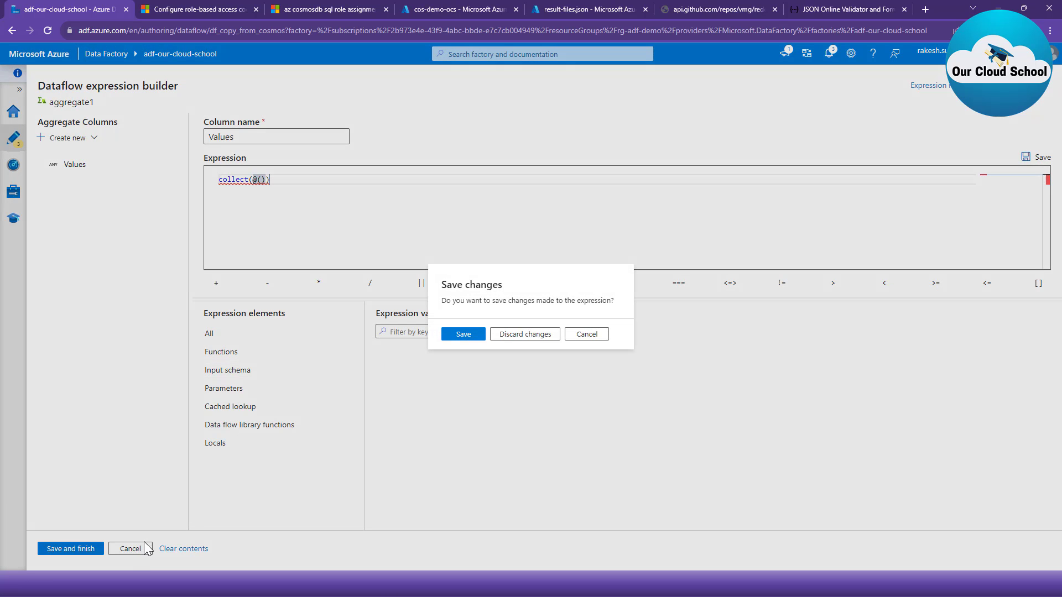
left_click(544, 335)
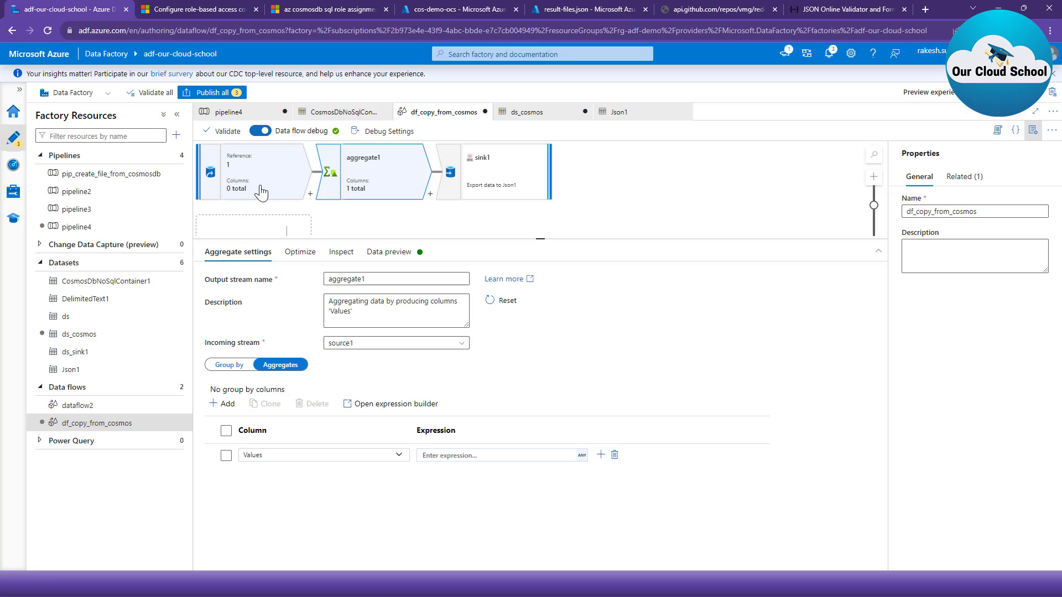
- Check source1's projection for defined columns and return to the aggregate1 settings
left_click(262, 188)
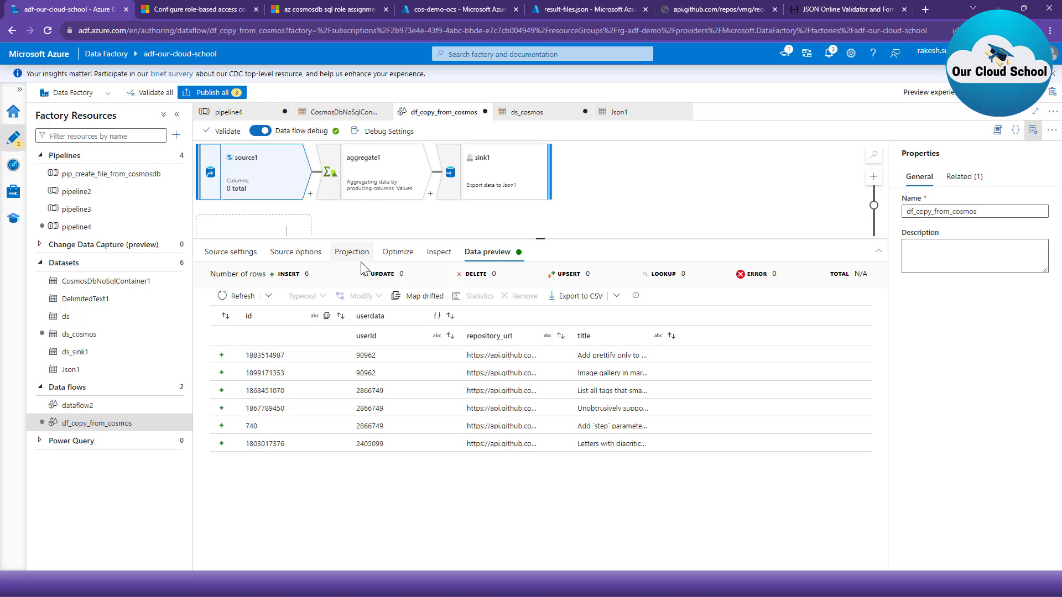
left_click(354, 252)
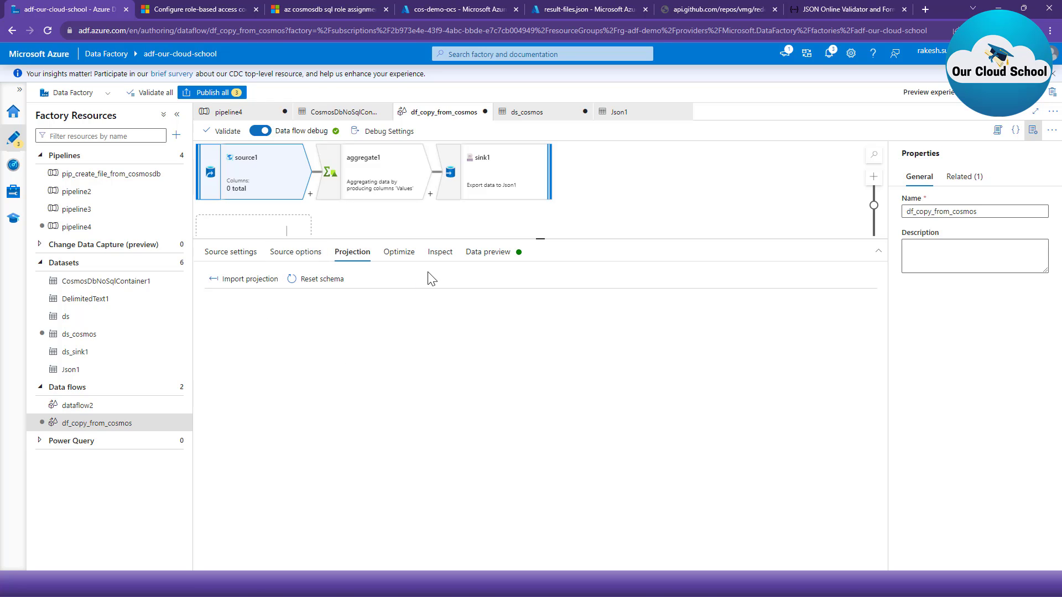
left_click(362, 174)
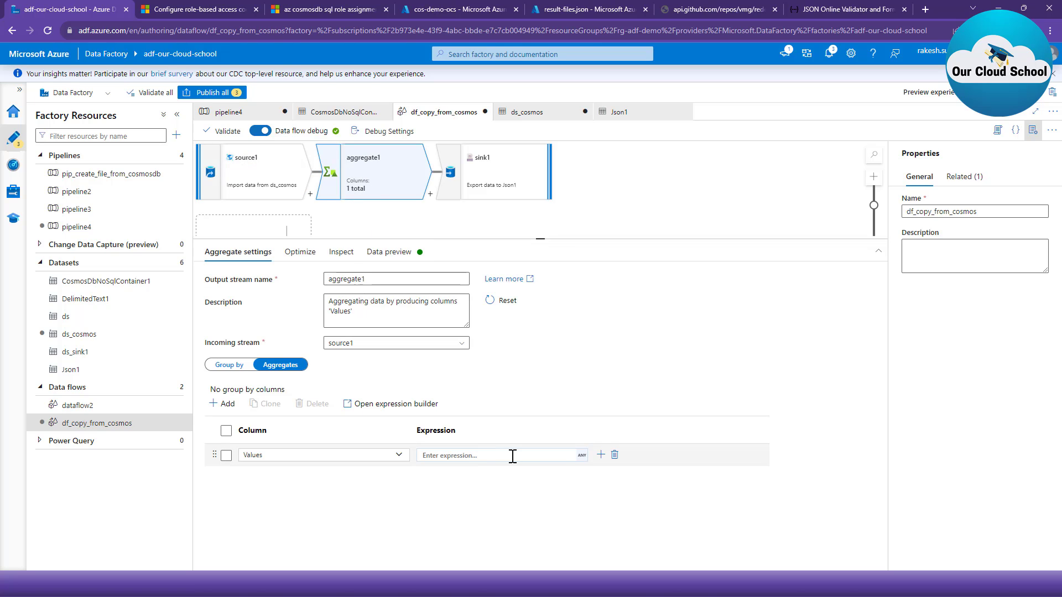
left_click(582, 455)
left_click(576, 457)
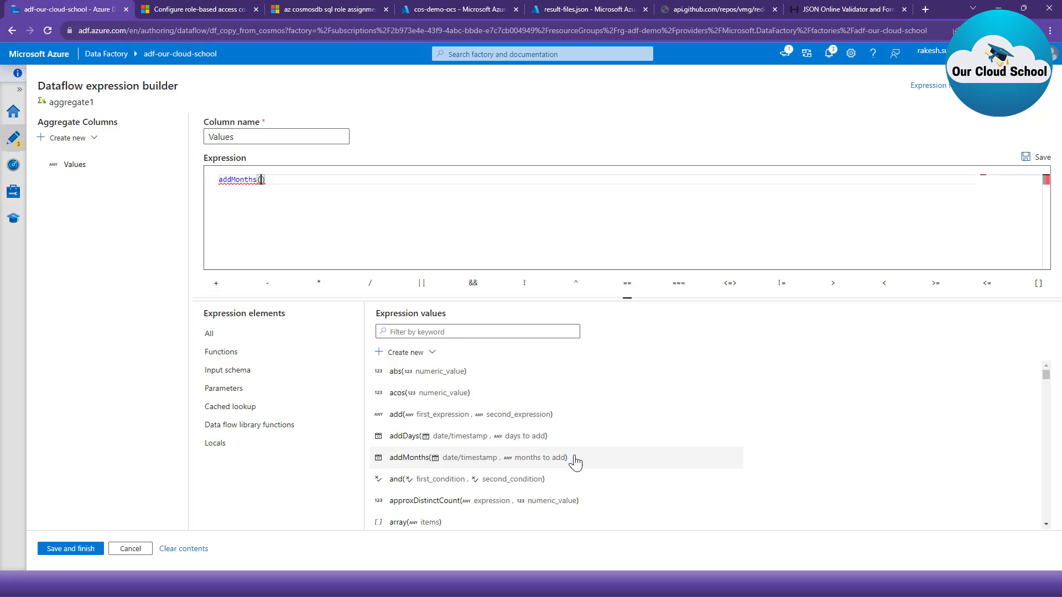
left_click(242, 351)
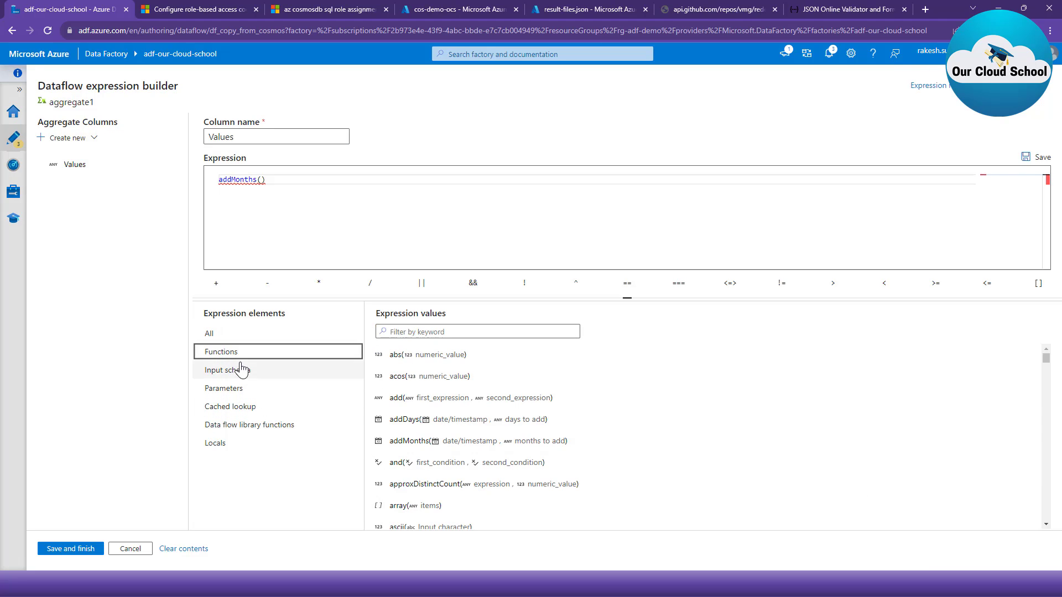
left_click(242, 369)
left_click(251, 389)
left_click(251, 407)
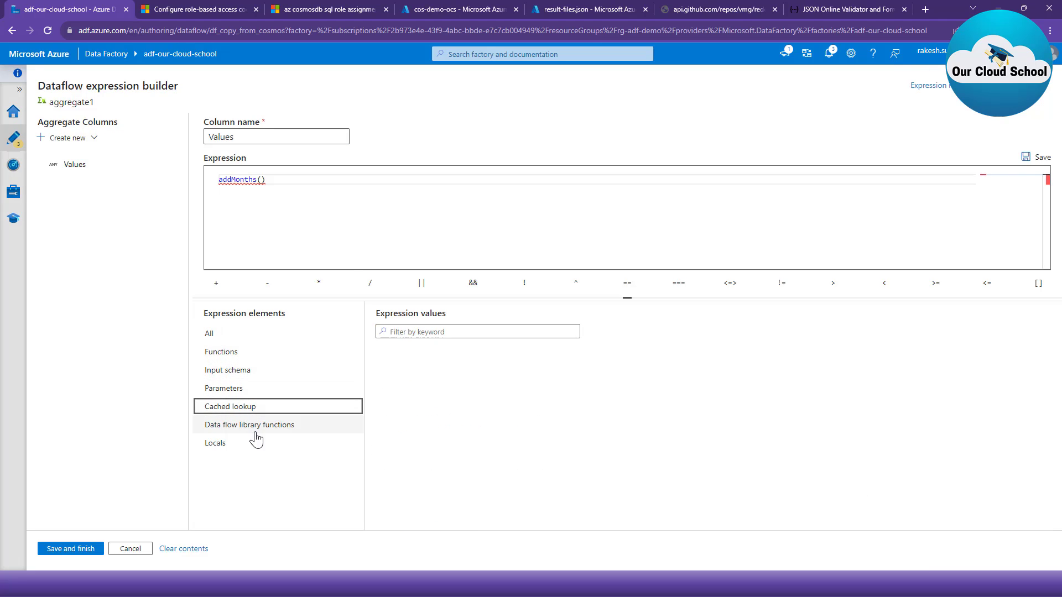
left_click(256, 425)
left_click(243, 441)
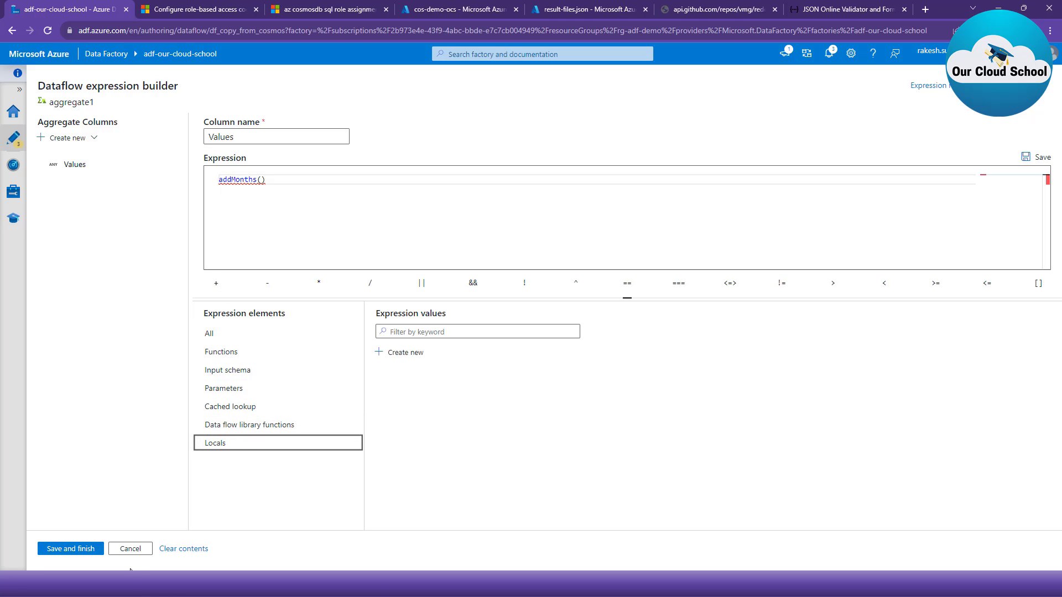
left_click(131, 549)
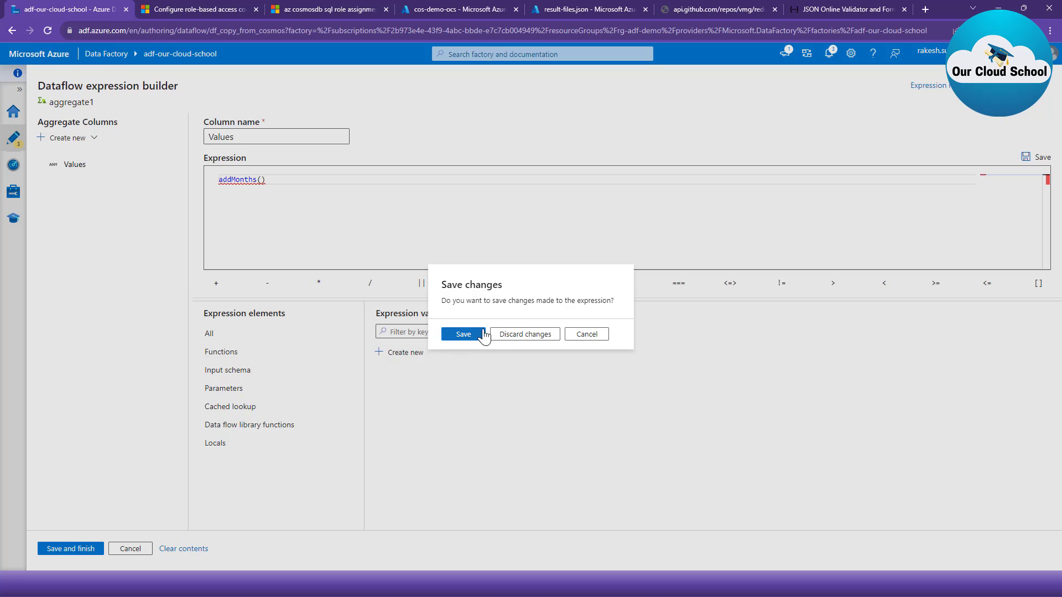
left_click(505, 335)
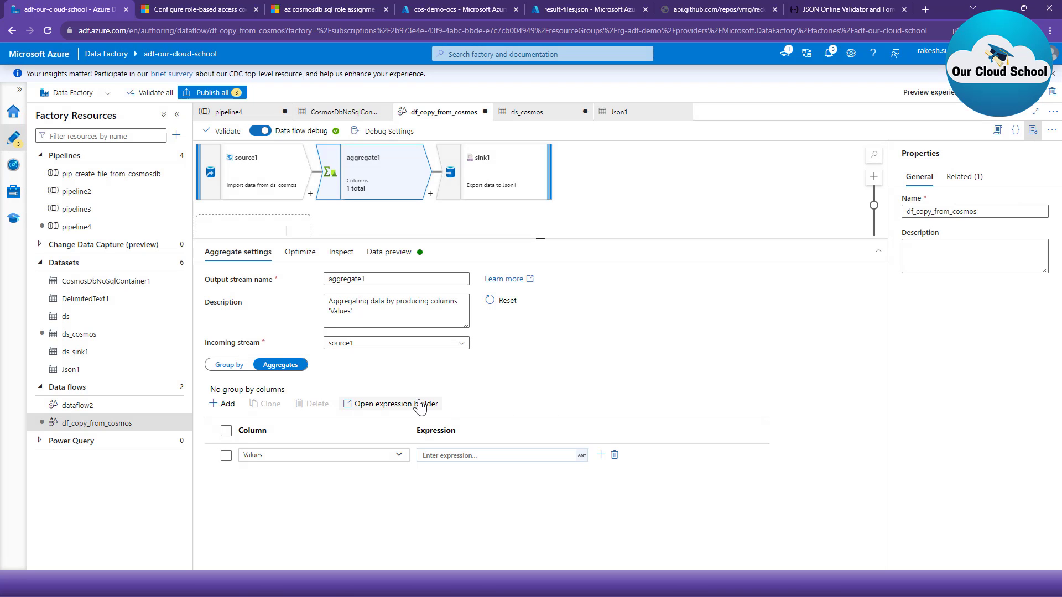
- Import the projection from source1's Cosmos DB query and expand the userdata column in the imported schema
left_click(278, 176)
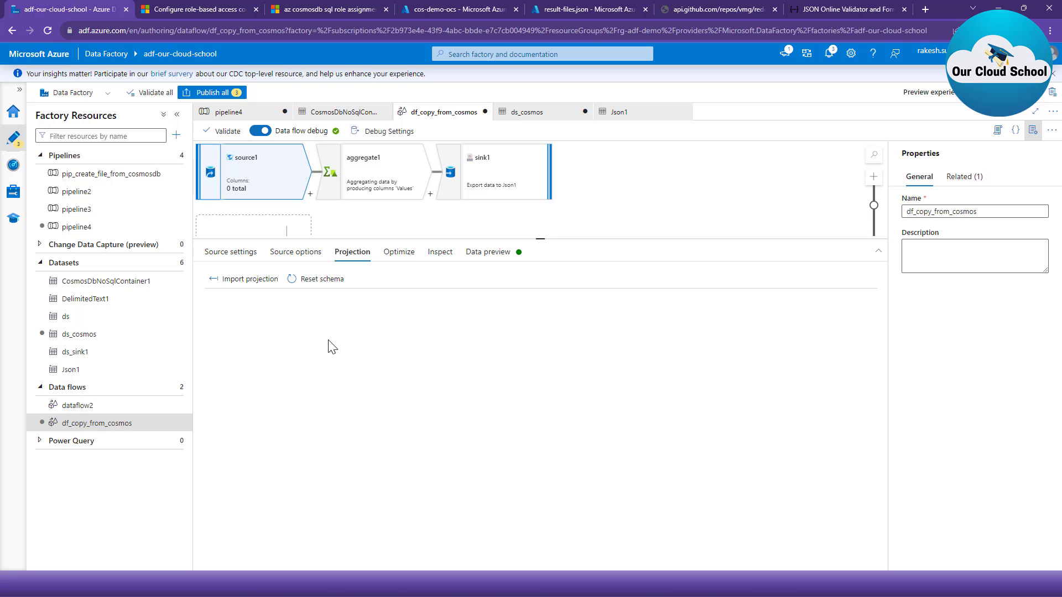
left_click(296, 252)
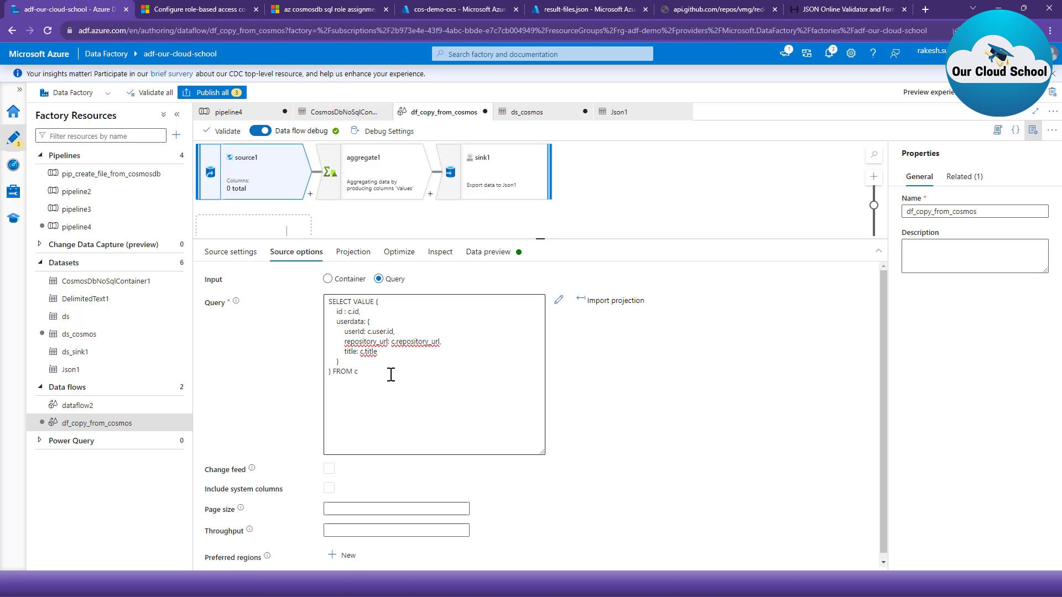
key("ctrl+a")
left_click(353, 252)
left_click(296, 252)
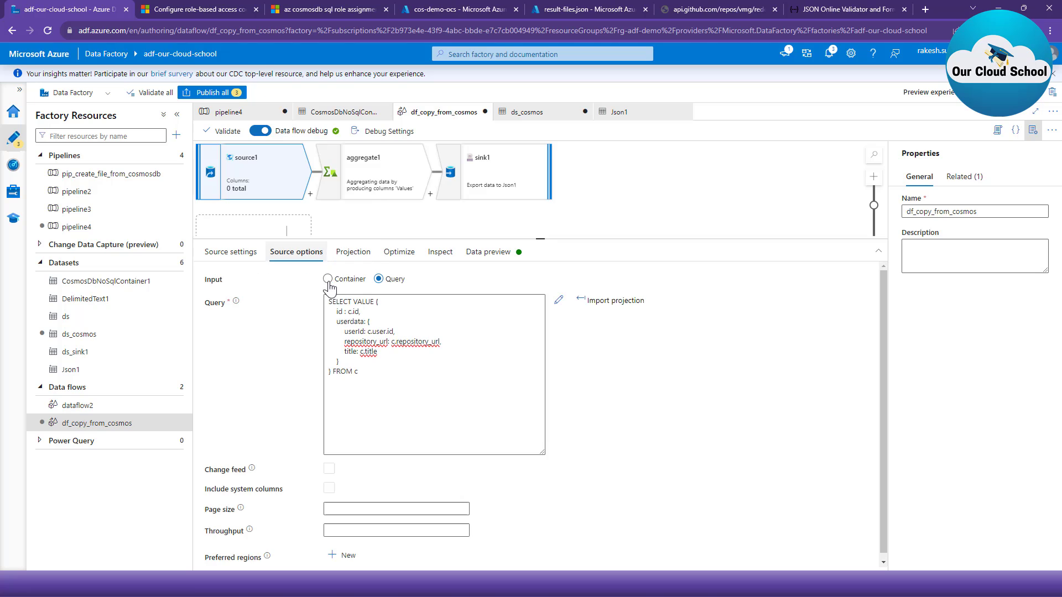
left_click(633, 304)
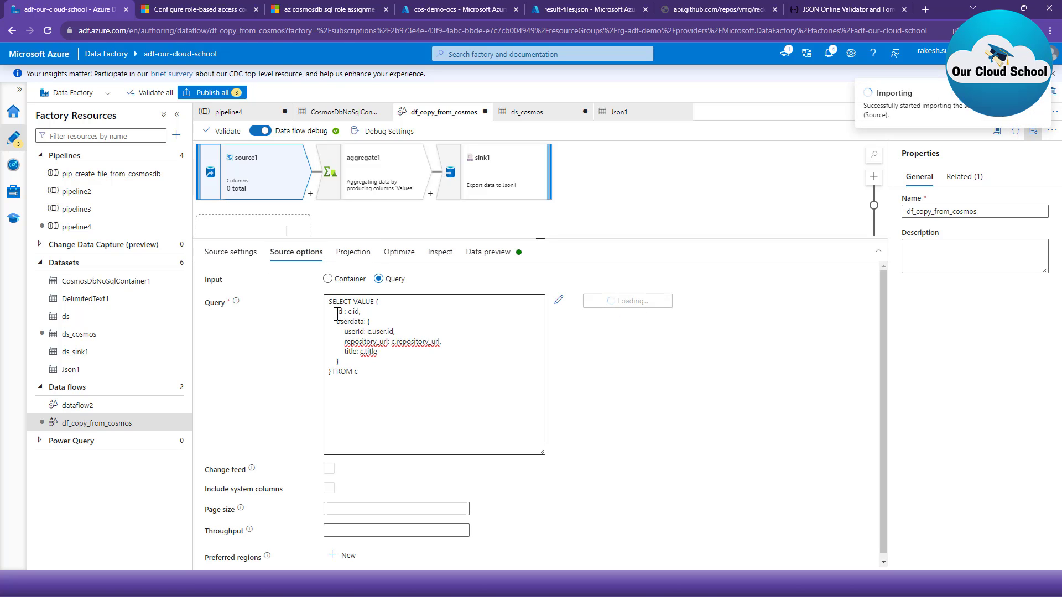
left_click_drag(337, 313, 353, 361)
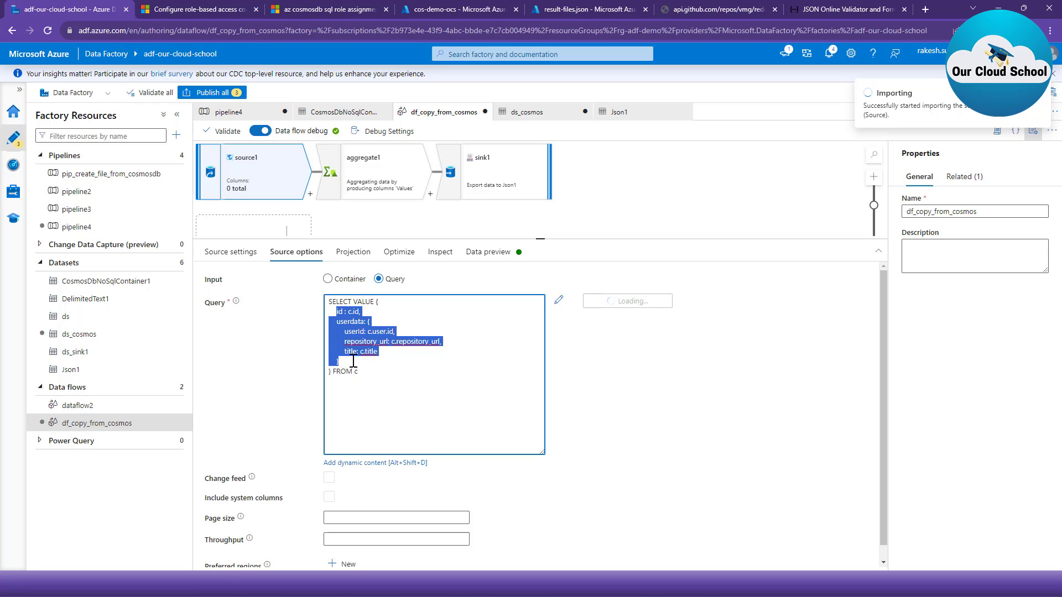
left_click(352, 253)
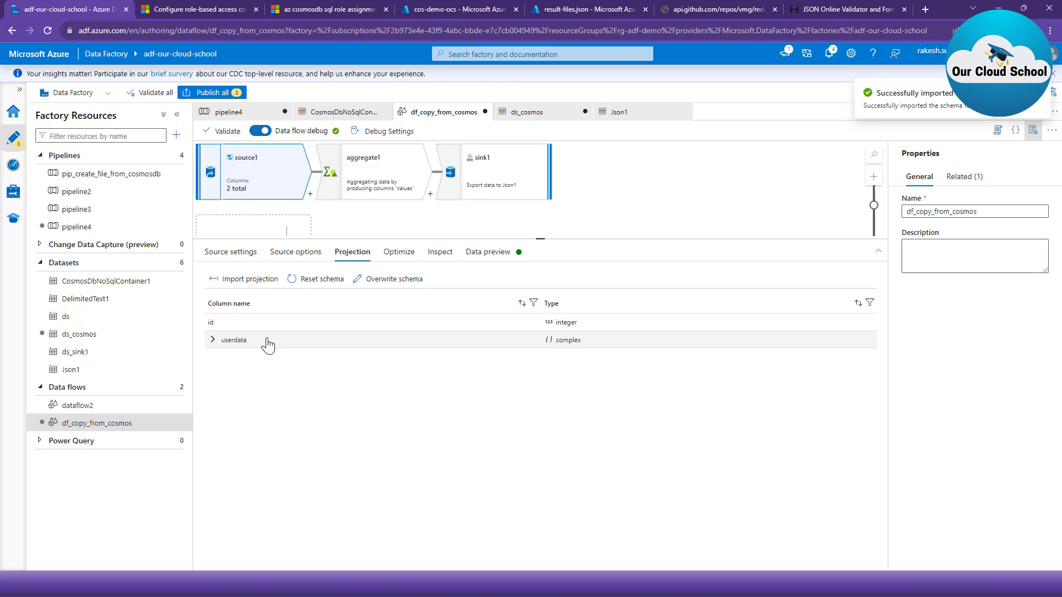
left_click(213, 340)
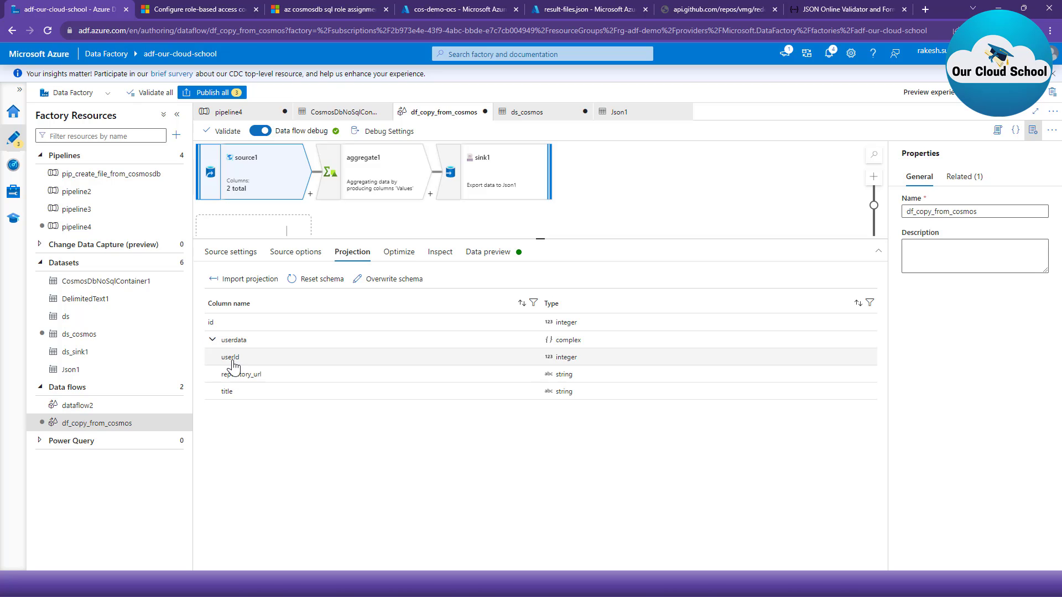
- Open the expression builder for aggregate1's Values column and start the expression with collect(@())
left_click(396, 175)
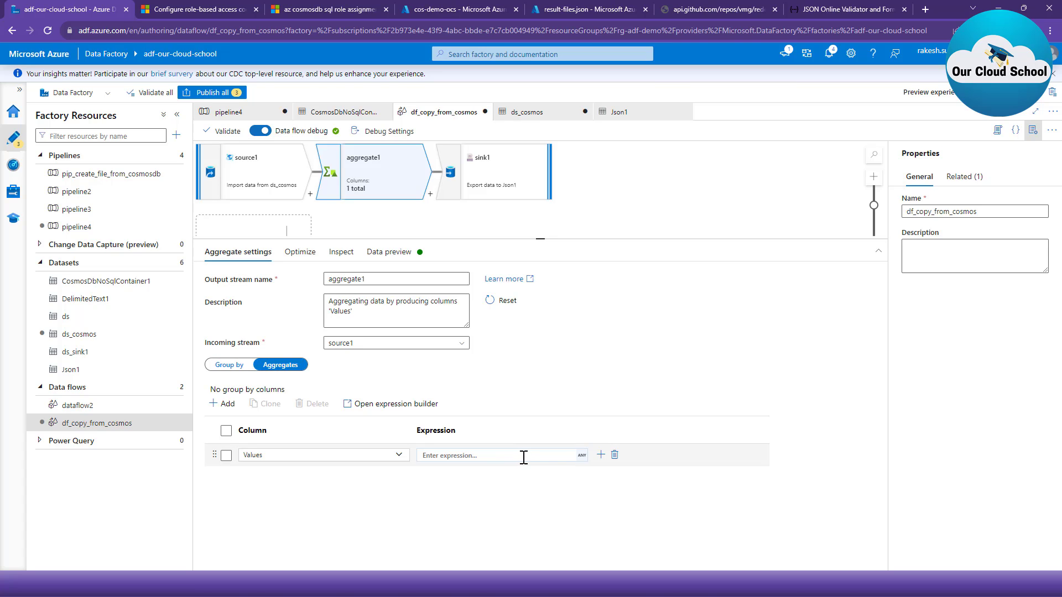
left_click(524, 456)
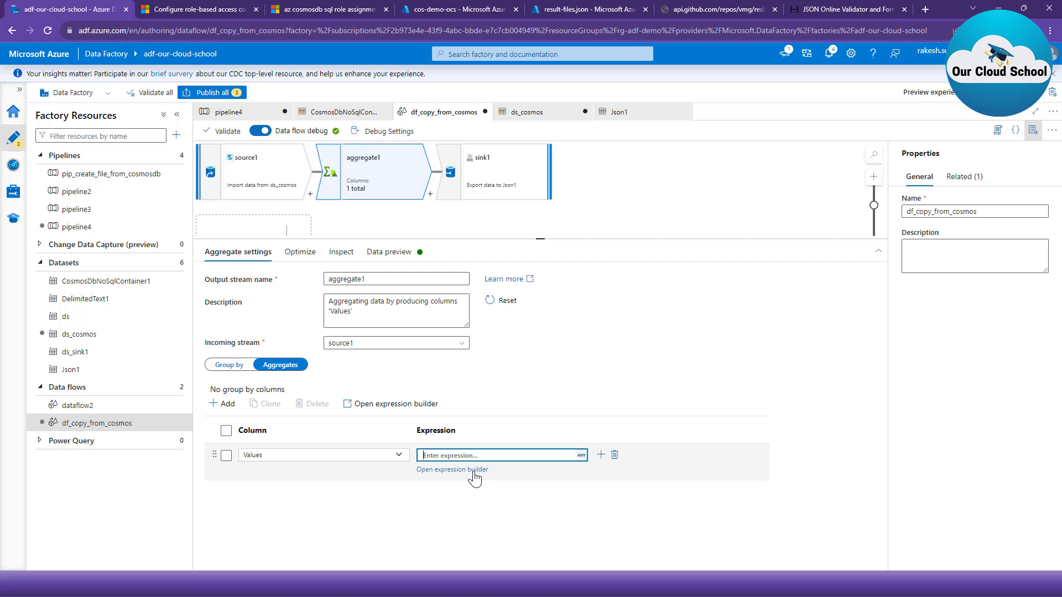
left_click(473, 471)
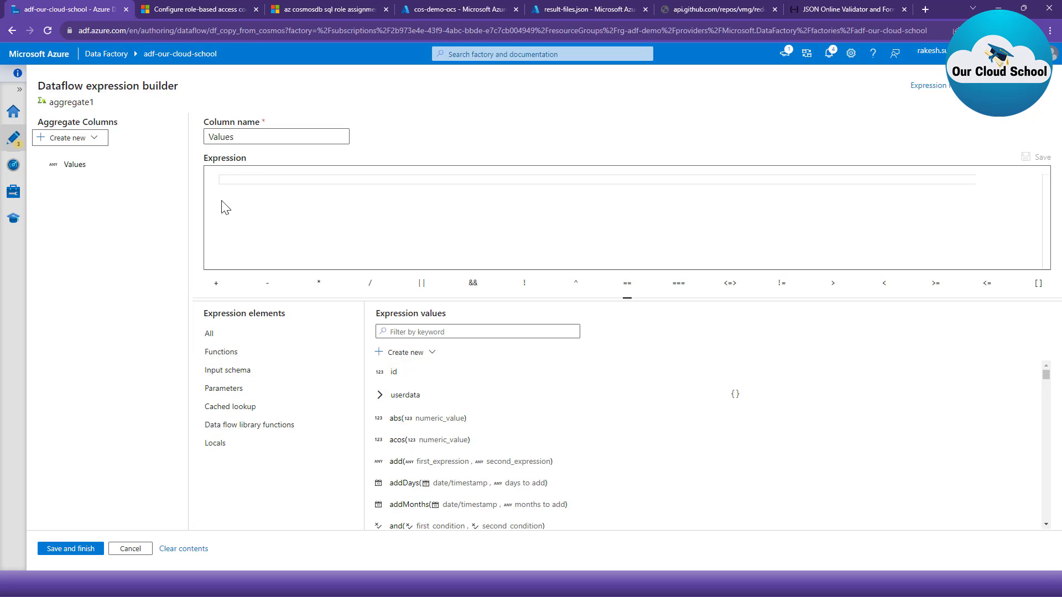
left_click(259, 182)
type("col")
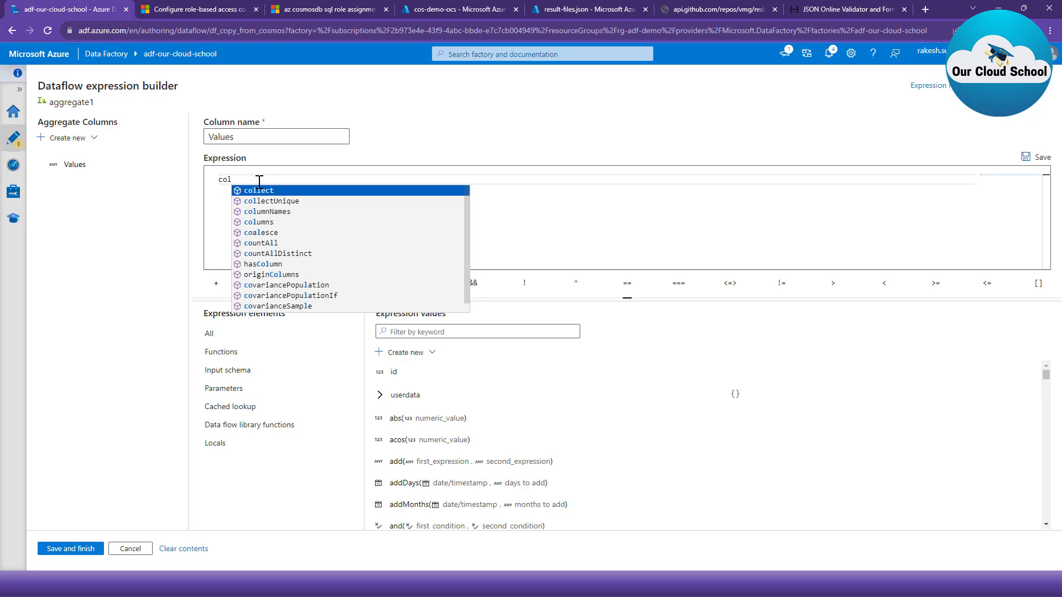
key("Return")
key("BackSpace")
type("@(")
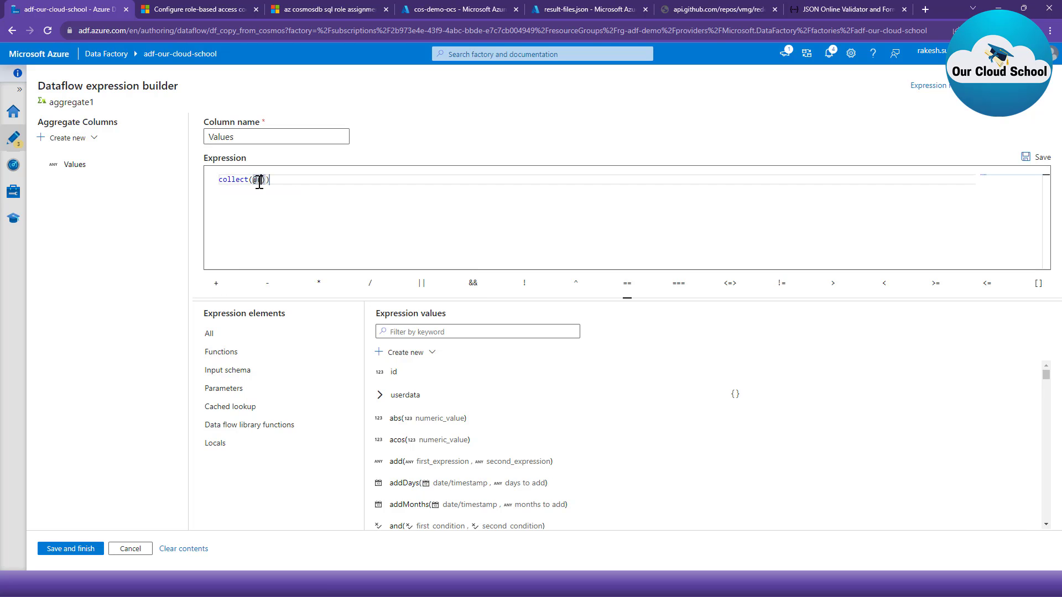
type("id=")
- Complete the Values expression as collect(@(id=id,userdata=userdata)) using the input columns, and save it
left_click(393, 371)
left_click(420, 396)
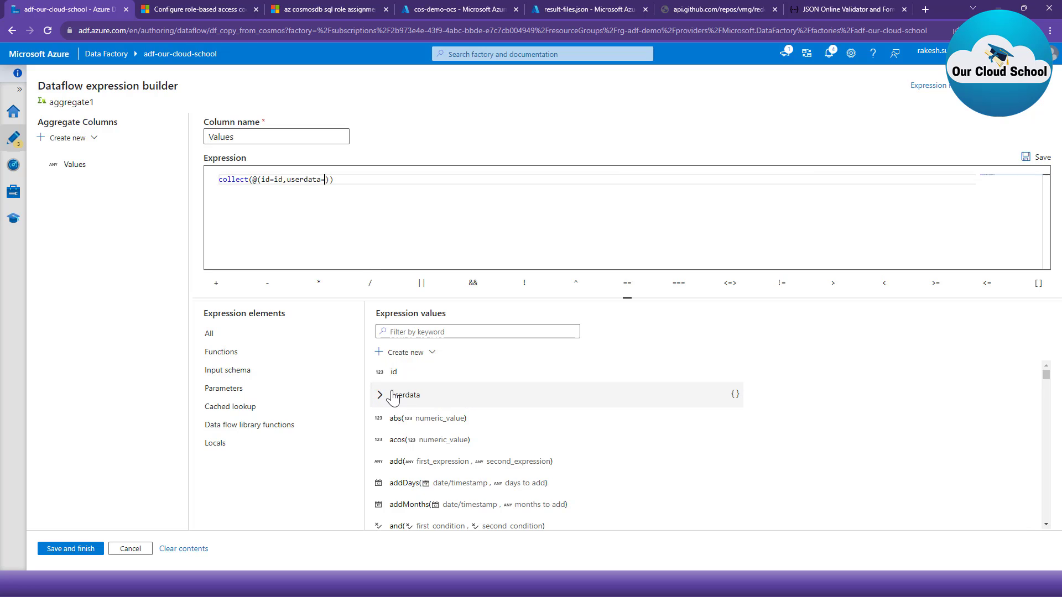
left_click(394, 396)
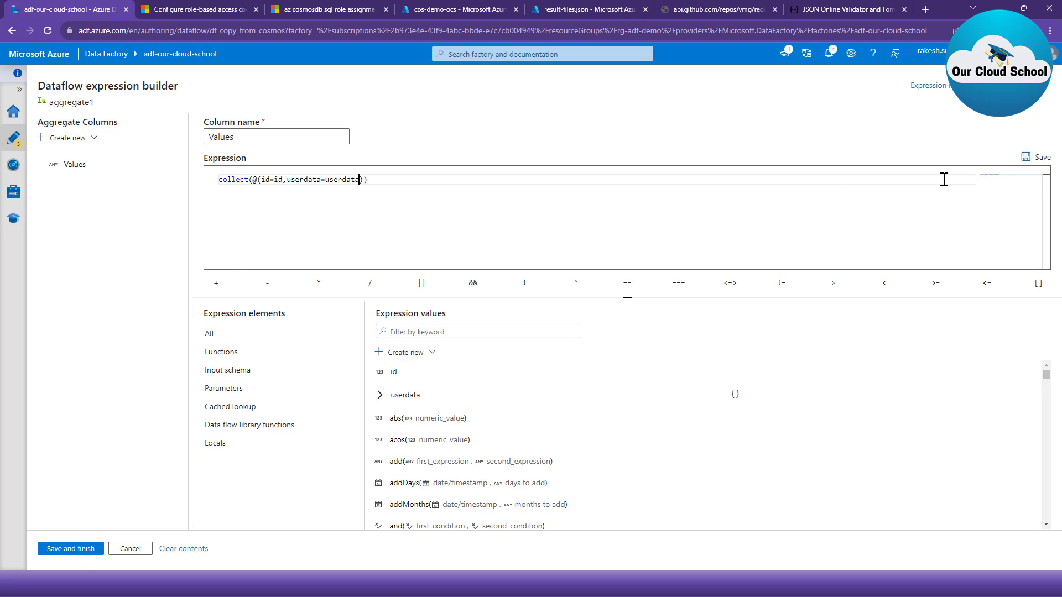
left_click(1026, 160)
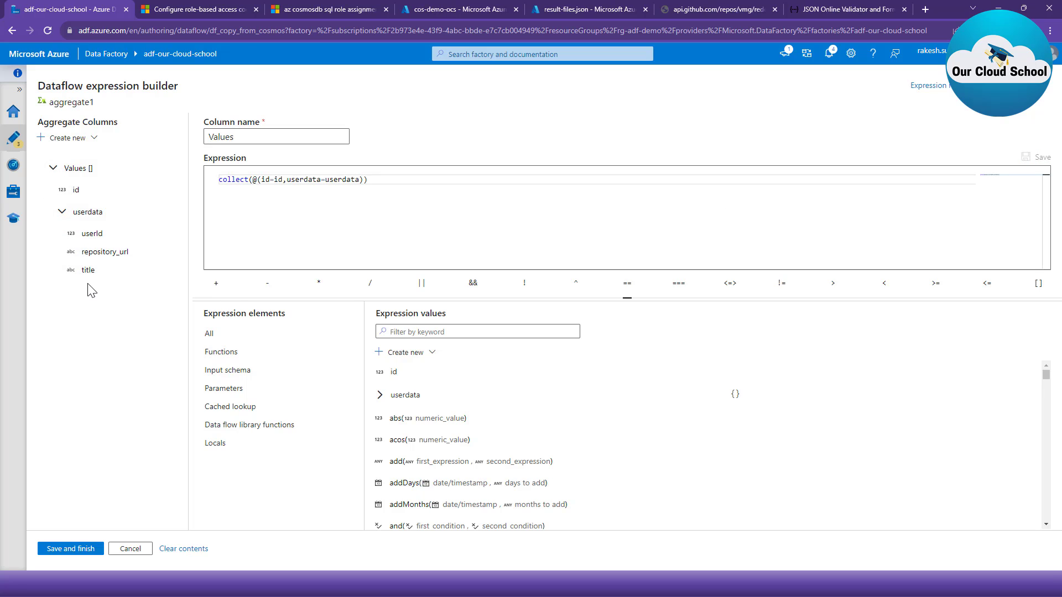
- Finish the Values expression, refresh aggregate1's data preview and inspect the items in the Values array
left_click(83, 549)
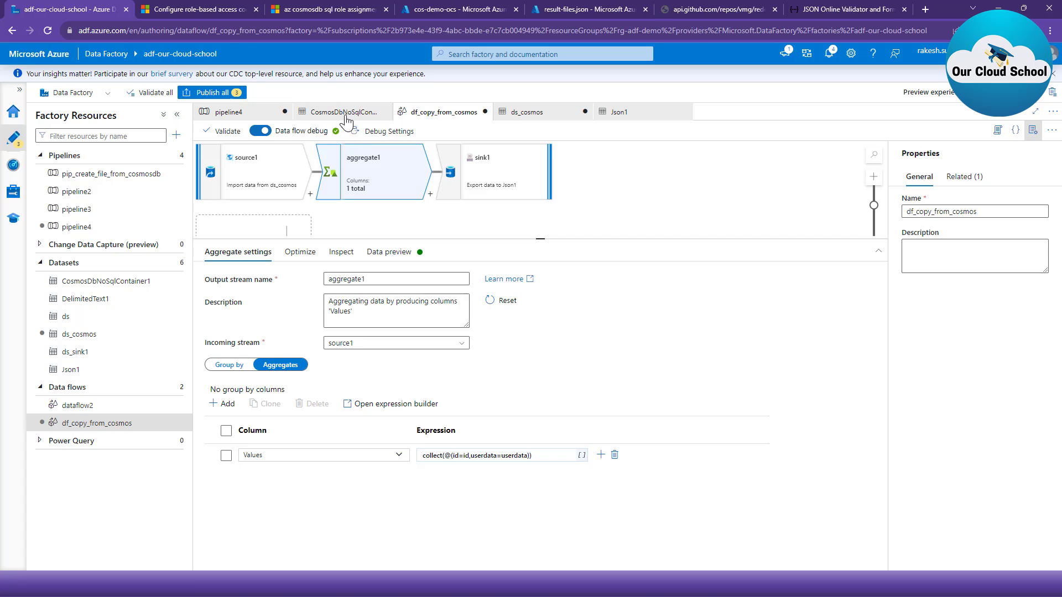
left_click(404, 253)
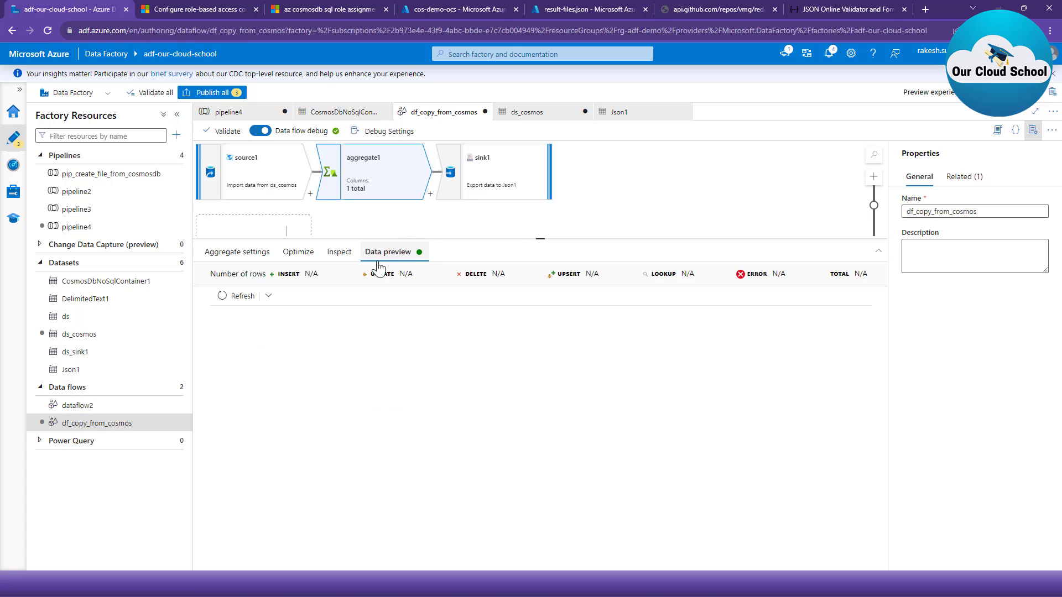
left_click(235, 296)
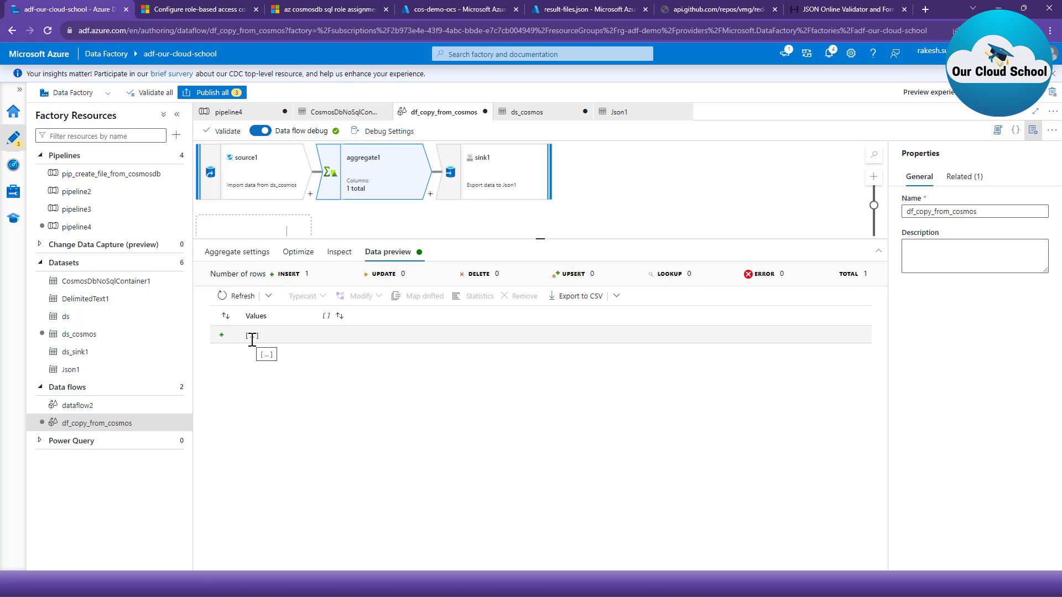
left_click(252, 335)
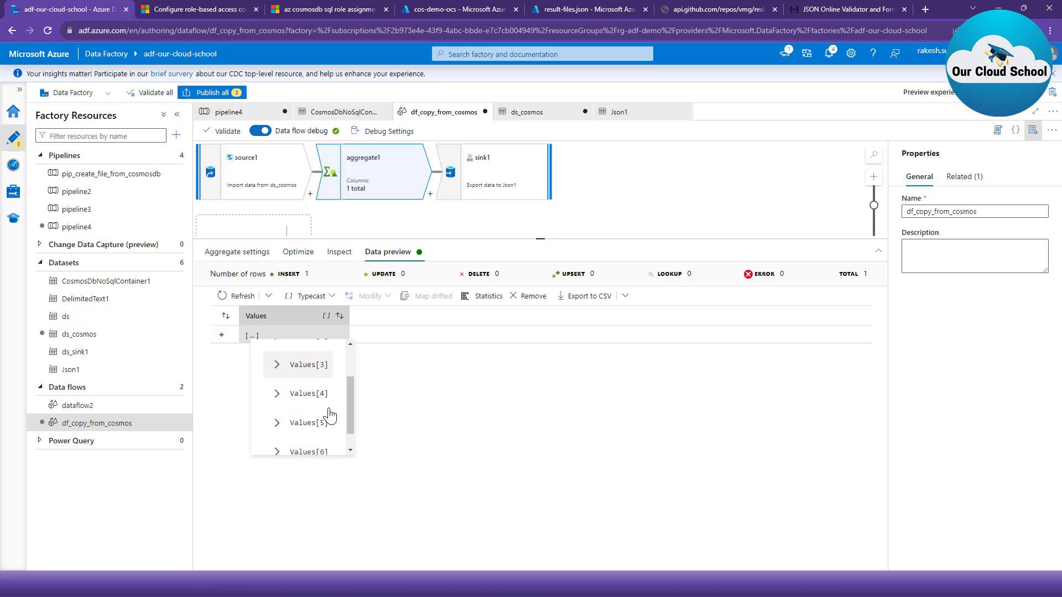
scroll(324, 435, "down", 2)
scroll(308, 403, "up", 2)
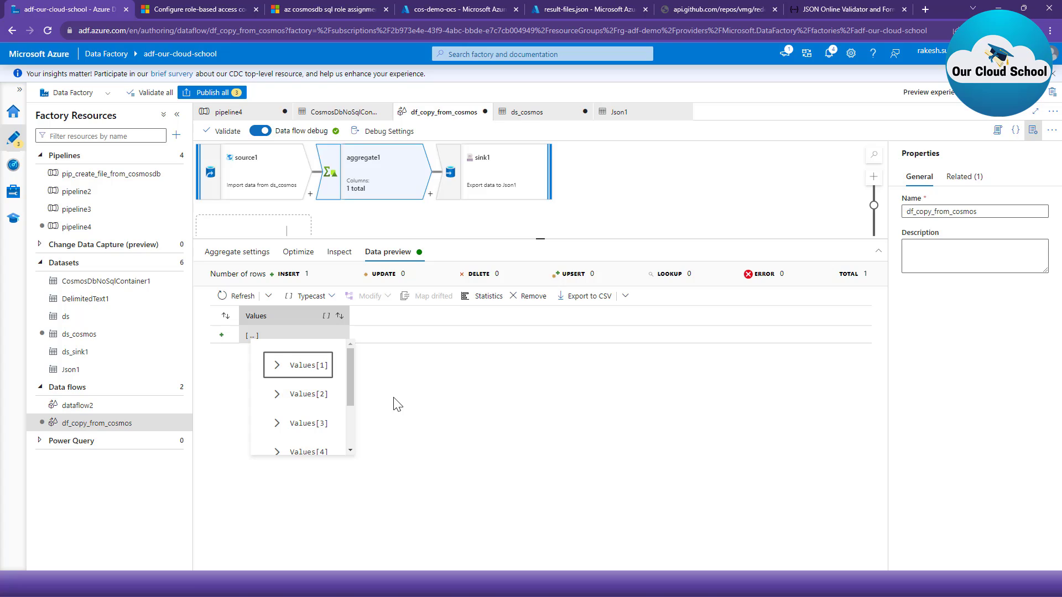
left_click(631, 166)
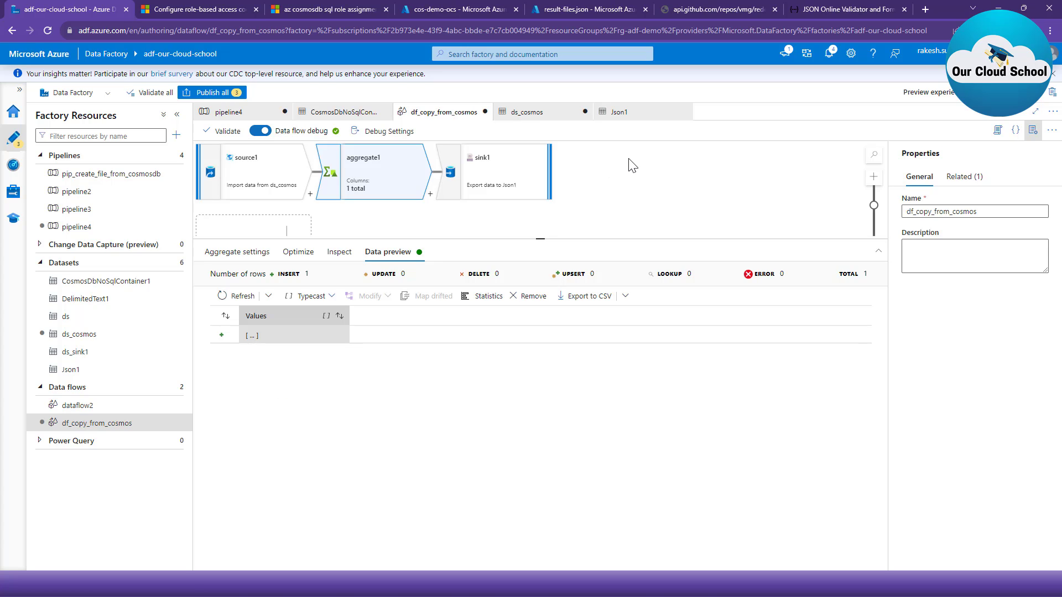
- Start a debug run of pipeline4 and close the open result-files.json blob in the storage container while it runs
left_click(236, 113)
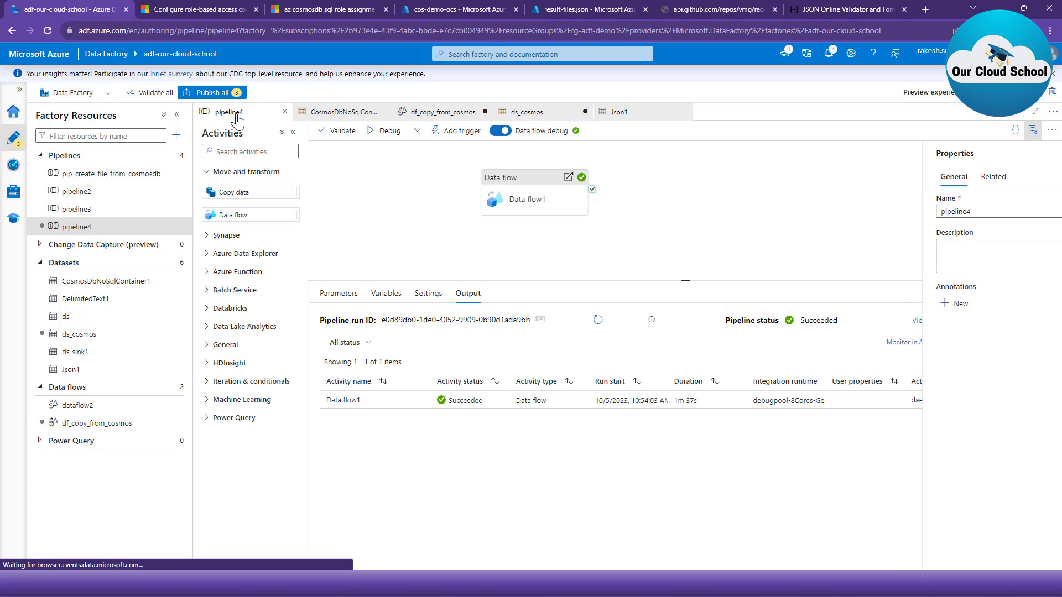
left_click(385, 134)
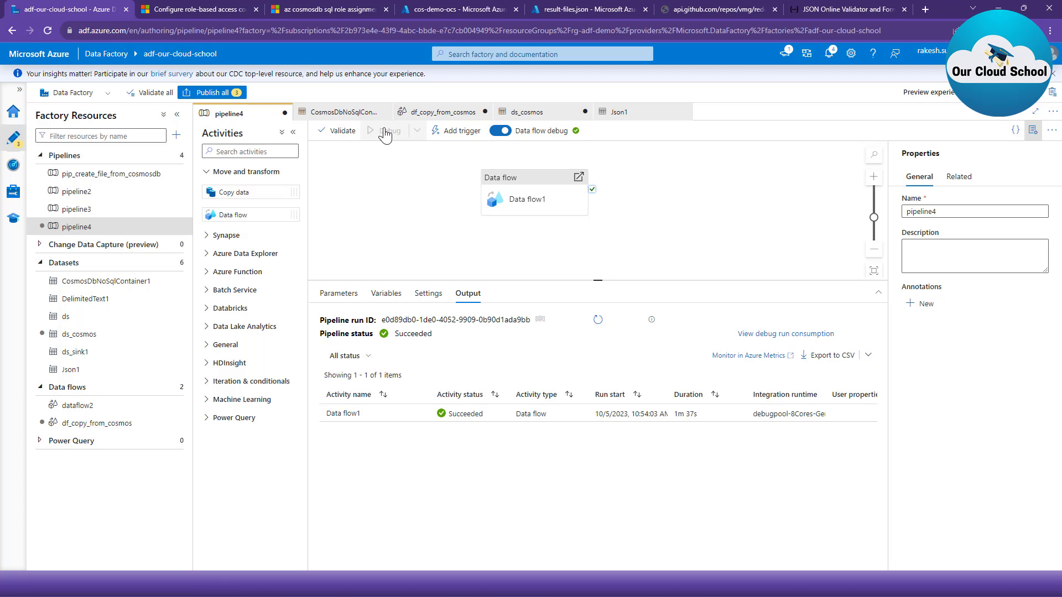
left_click(553, 10)
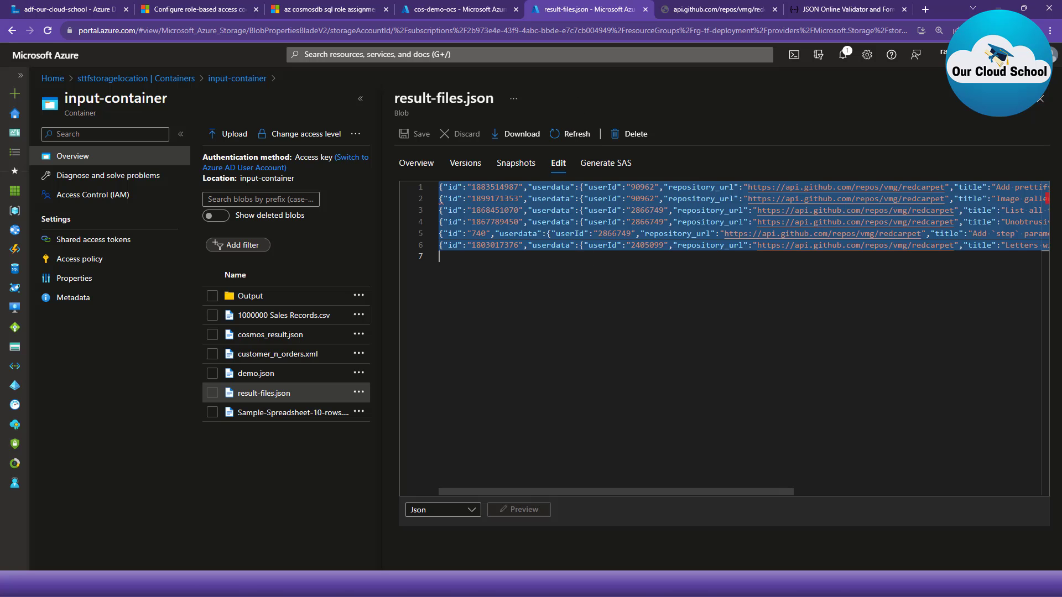
left_click(1041, 99)
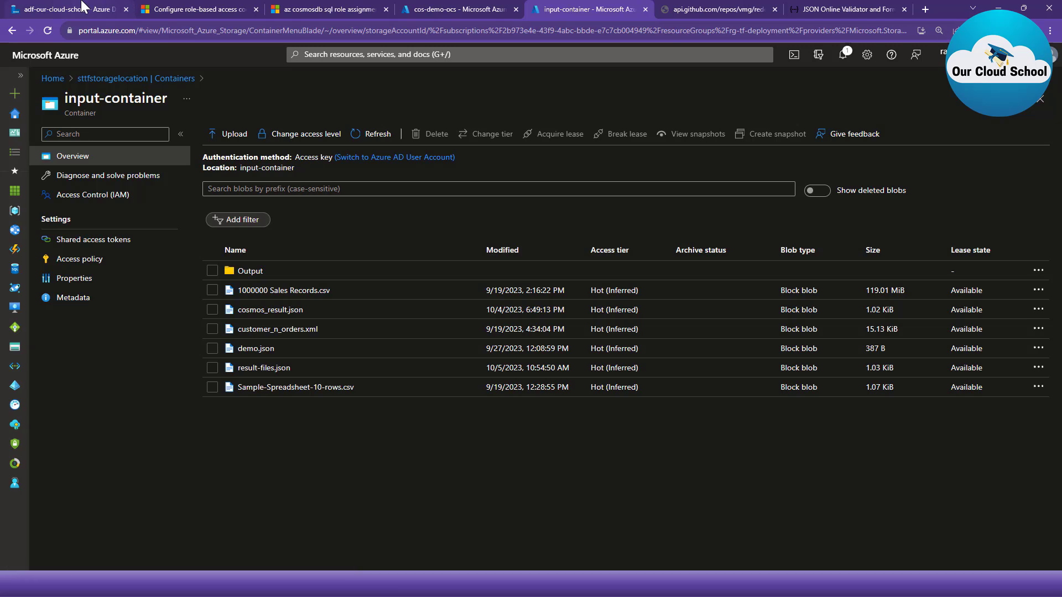
left_click(83, 8)
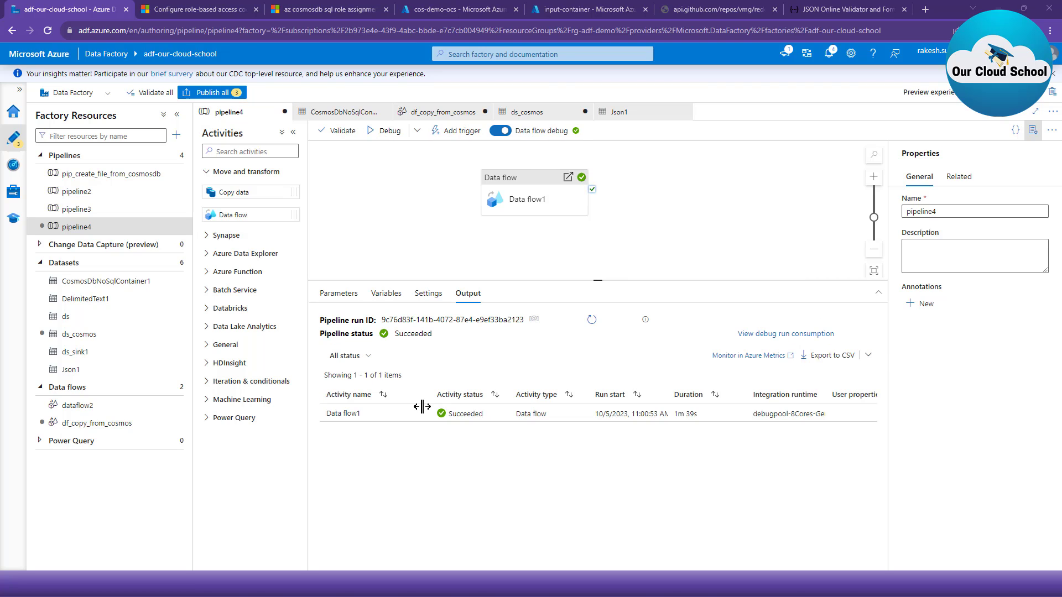
- Refresh the blob list of input-container, open the contents of result-files.json and copy all of its text
left_click(568, 9)
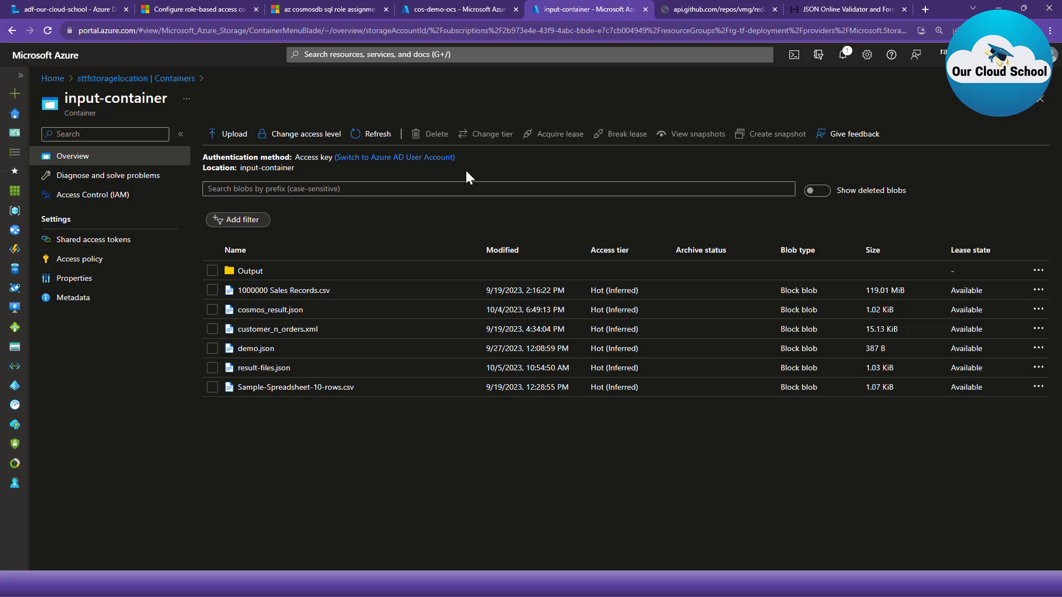
left_click(352, 134)
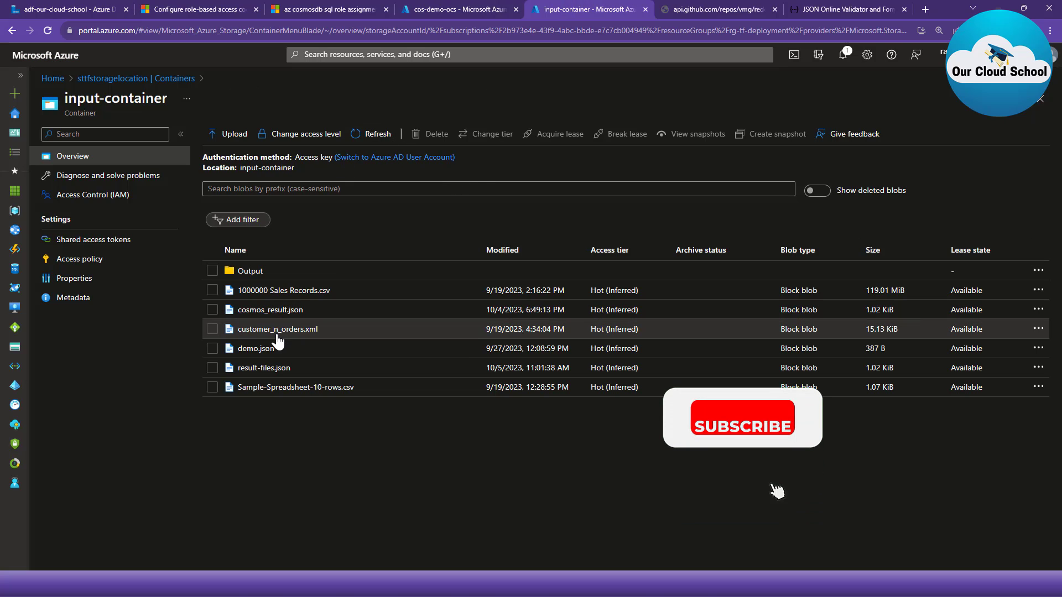
left_click(267, 369)
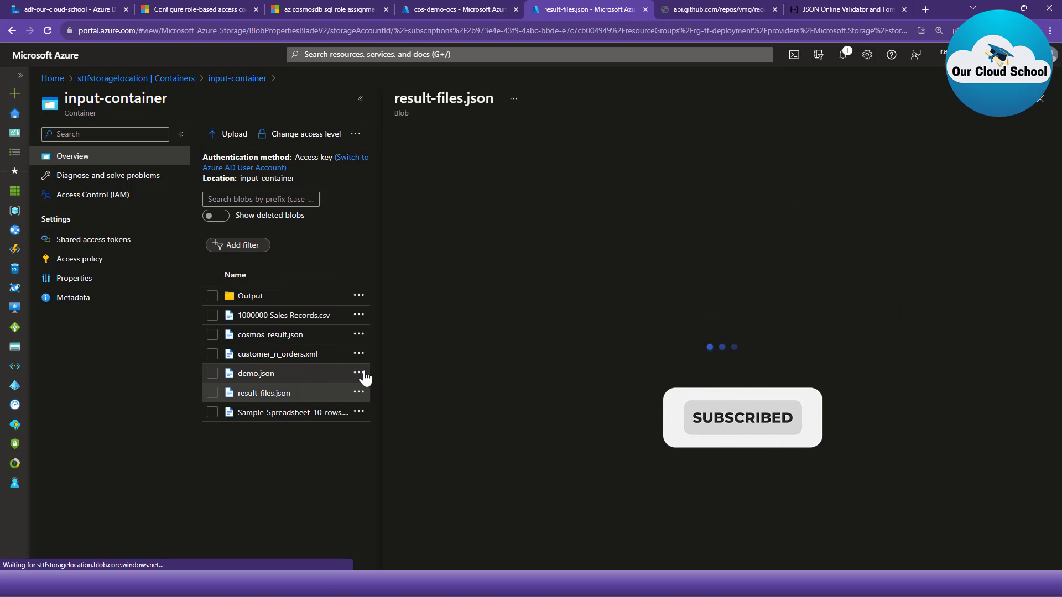
left_click(558, 163)
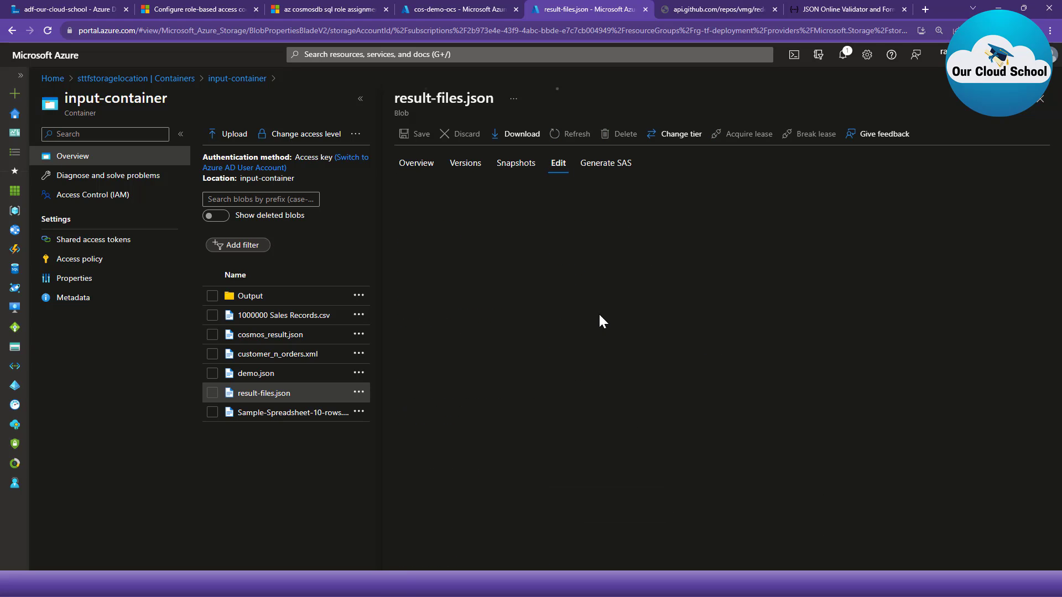
key("ctrl+a")
key("ctrl+c")
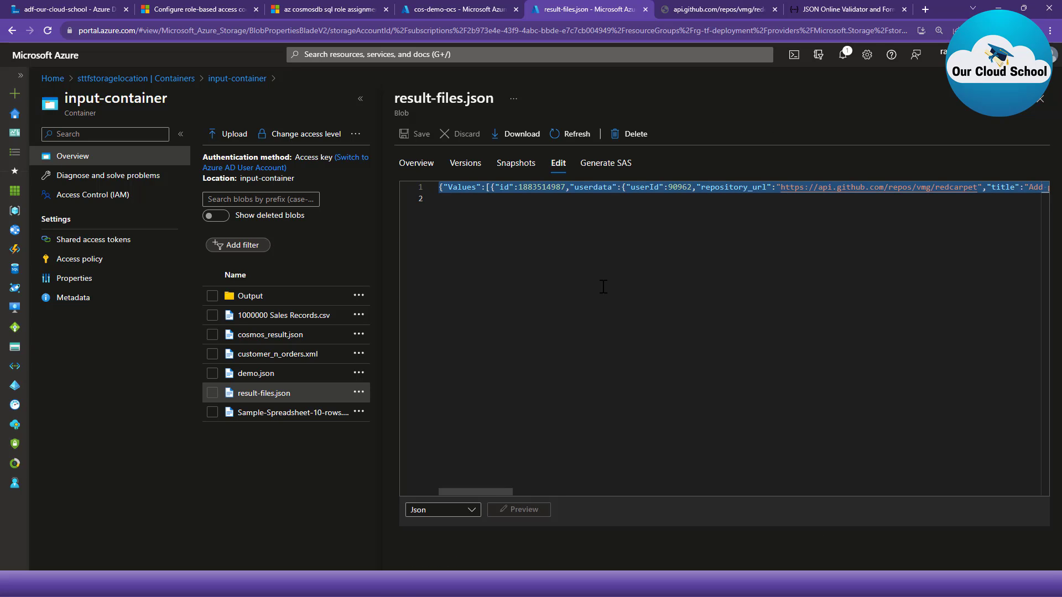
- Switch to JSONLint, replace the old JSON with the copied result-files.json content, validate it and review the formatted Values array
left_click(830, 9)
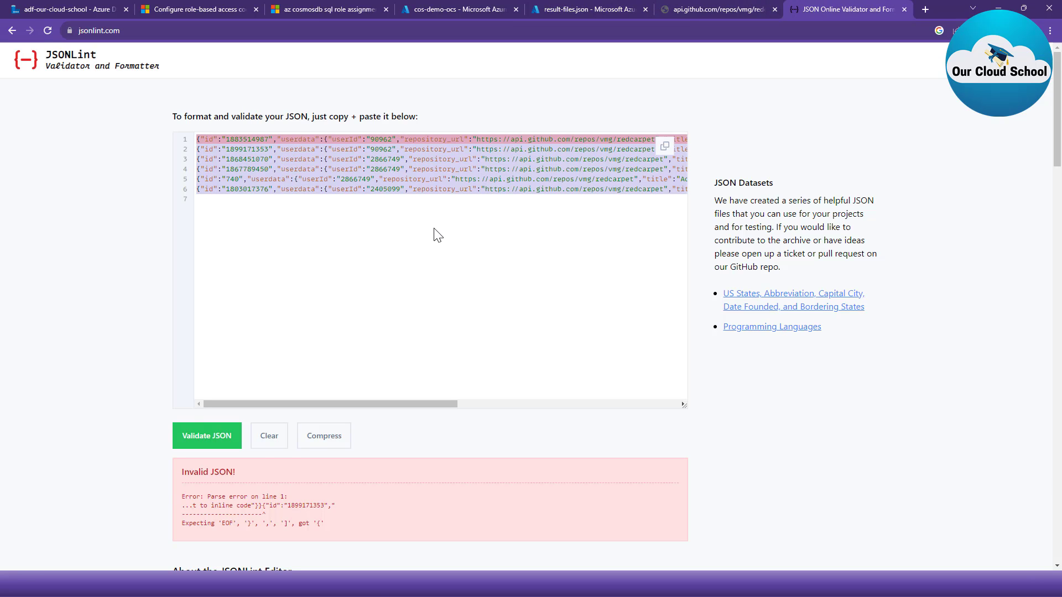
key("BackSpace")
key("ctrl+v")
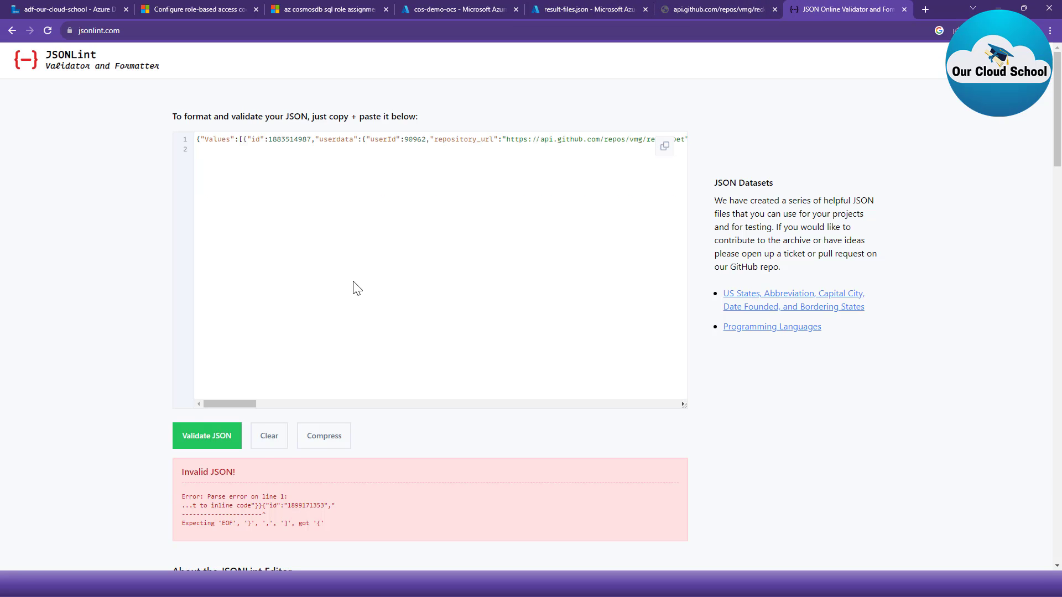
left_click(205, 435)
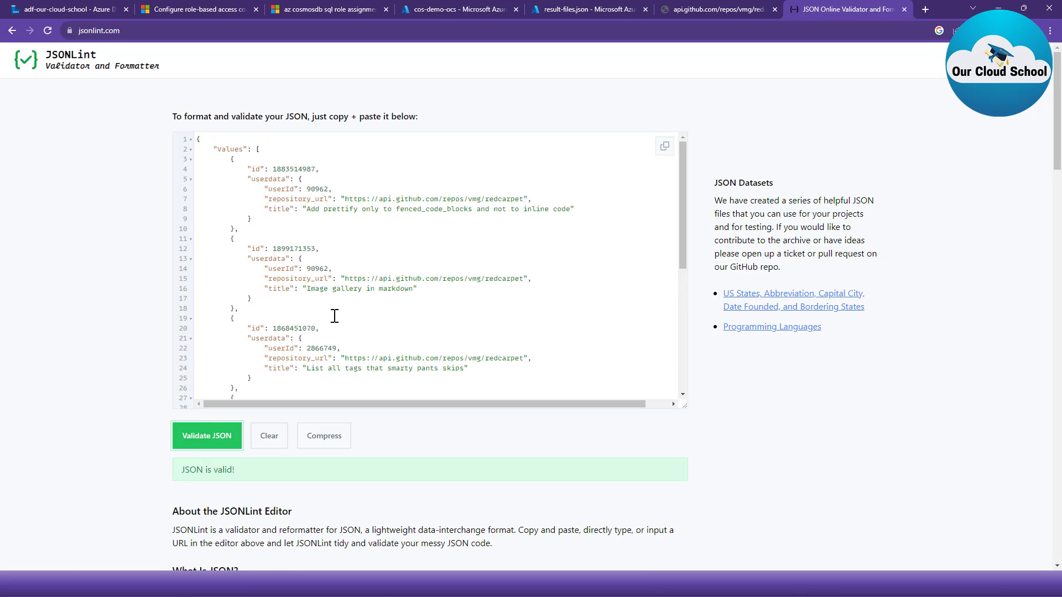
double_click(230, 148)
scroll(290, 290, "down", 2)
scroll(290, 293, "down", 1)
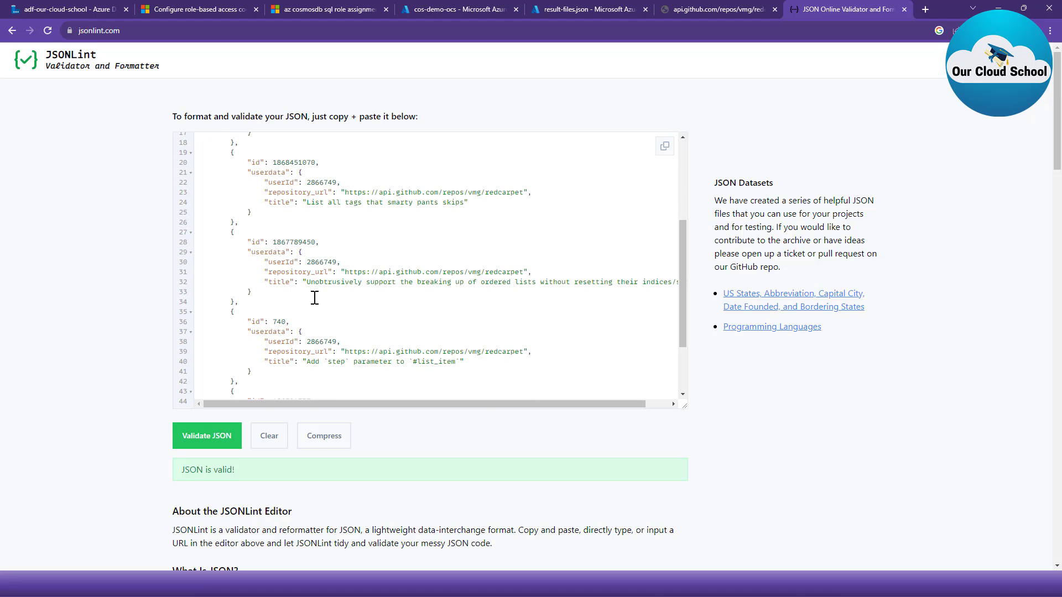
scroll(326, 304, "up", 3)
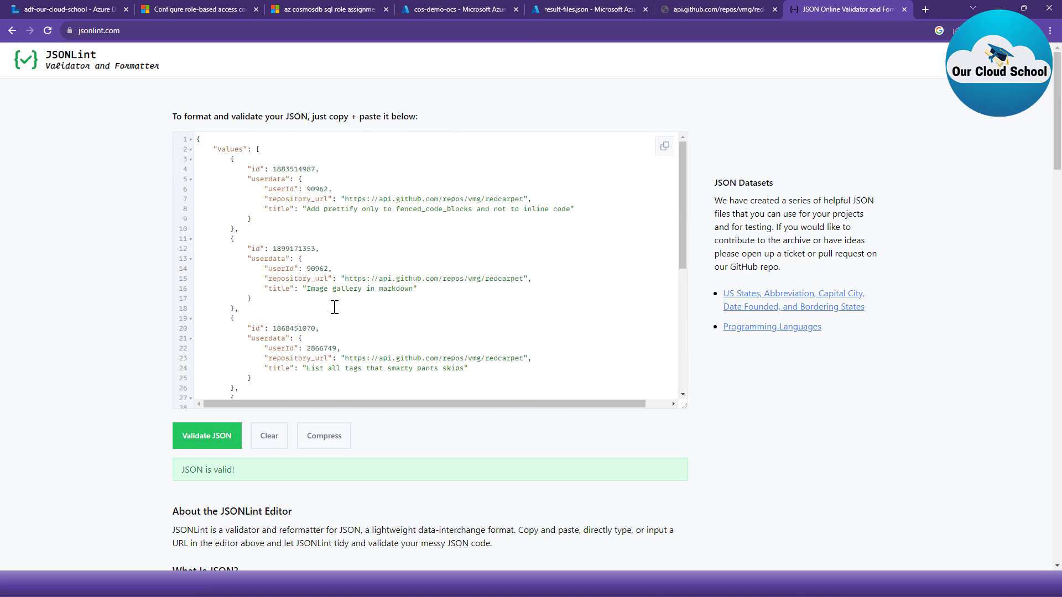